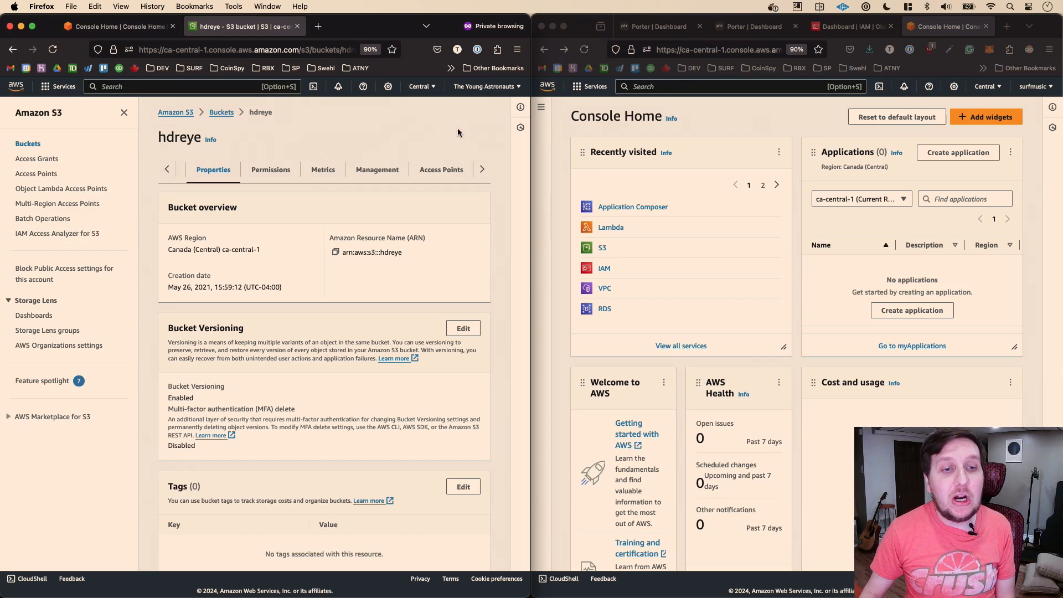
- Examine the hdreye bucket's metrics for total bucket size and number of objects
{"action": "scroll", "coordinate": [410, 152], "scroll_direction": "down", "scroll_amount": 2}
{"action": "scroll", "coordinate": [425, 154], "scroll_direction": "up", "scroll_amount": 2}
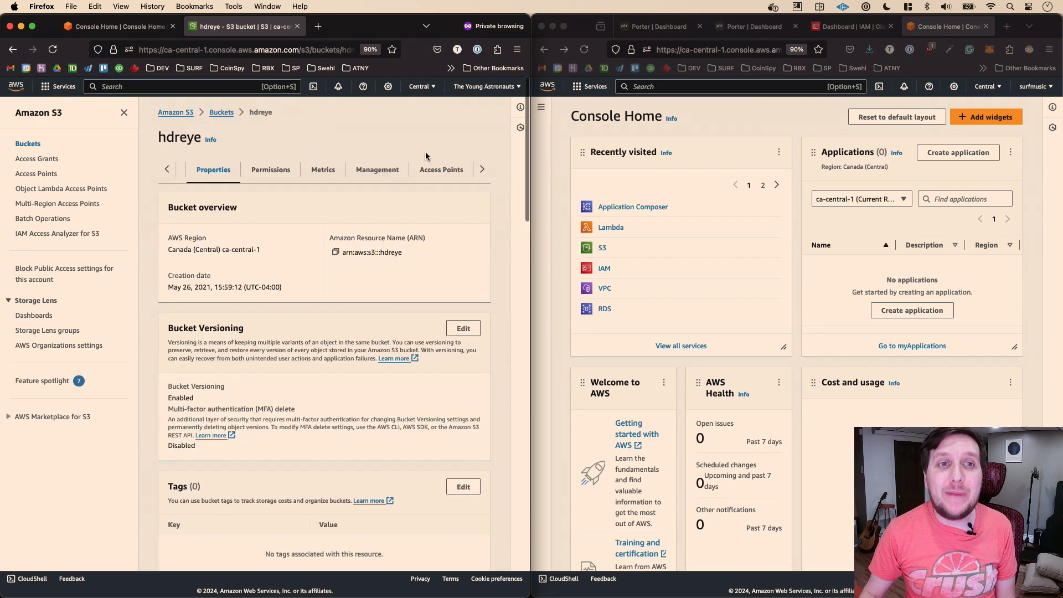
{"action": "left_click", "coordinate": [329, 173]}
{"action": "scroll", "coordinate": [387, 191], "scroll_direction": "down", "scroll_amount": 3}
{"action": "mouse_move", "coordinate": [292, 274]}
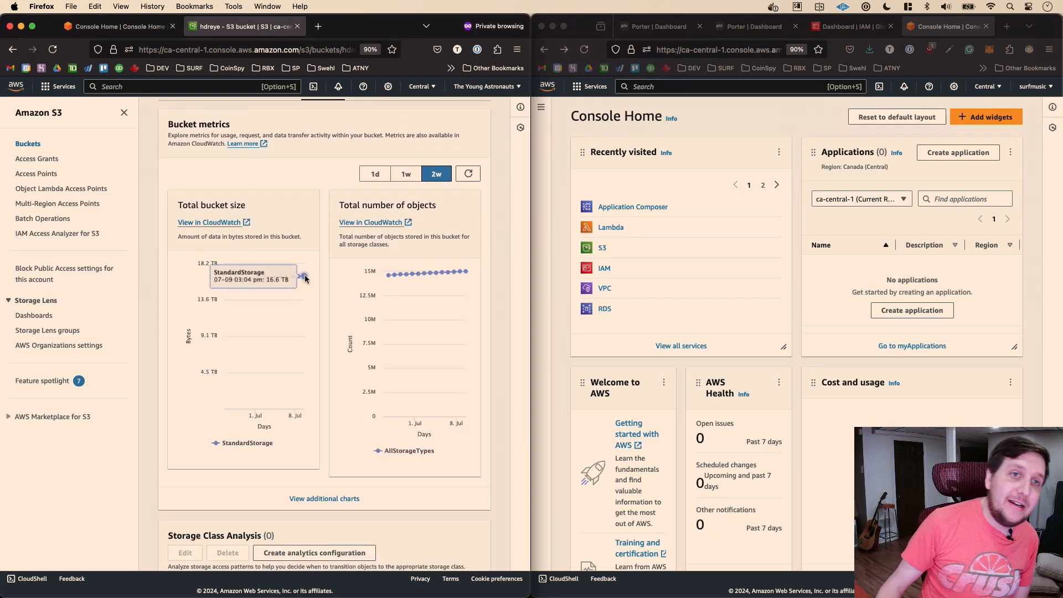
{"action": "scroll", "coordinate": [327, 156], "scroll_direction": "up", "scroll_amount": 3}
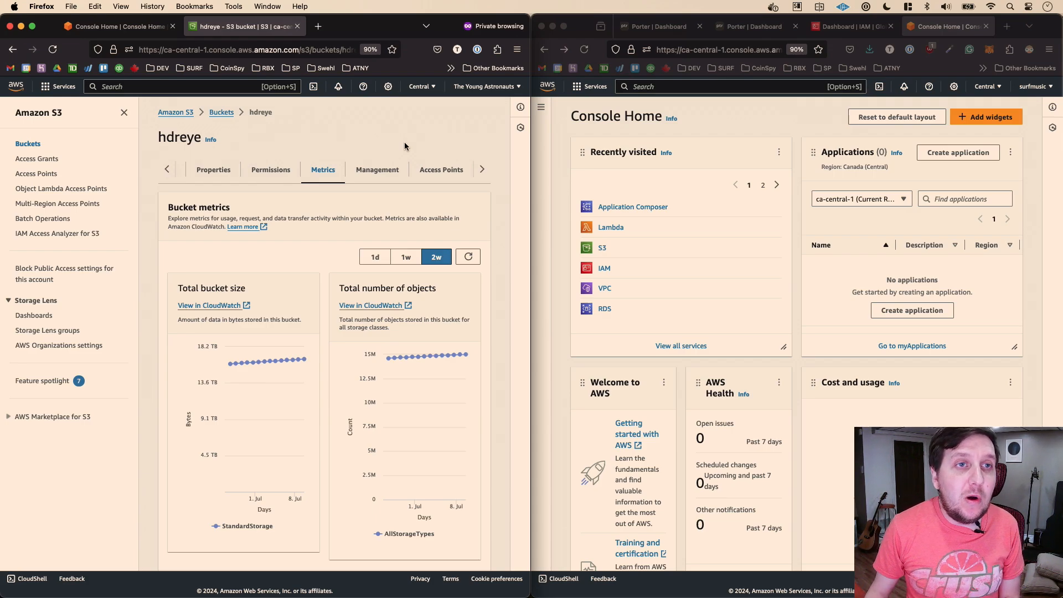
- Leave the hdreye bucket and reopen the S3 bucket list without a name filter
{"action": "left_click", "coordinate": [175, 112]}
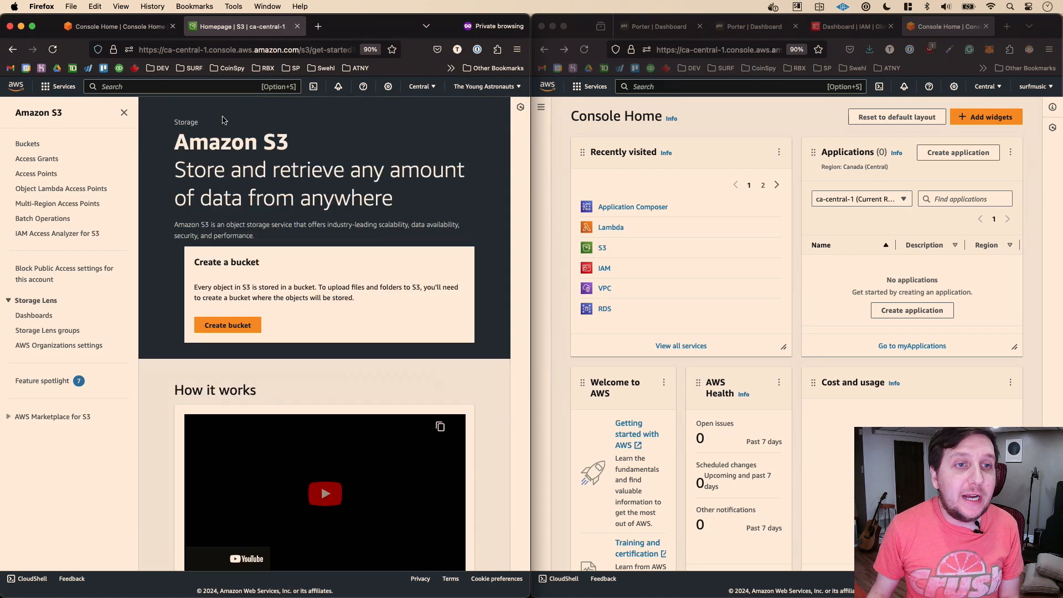
{"action": "left_click", "coordinate": [36, 145]}
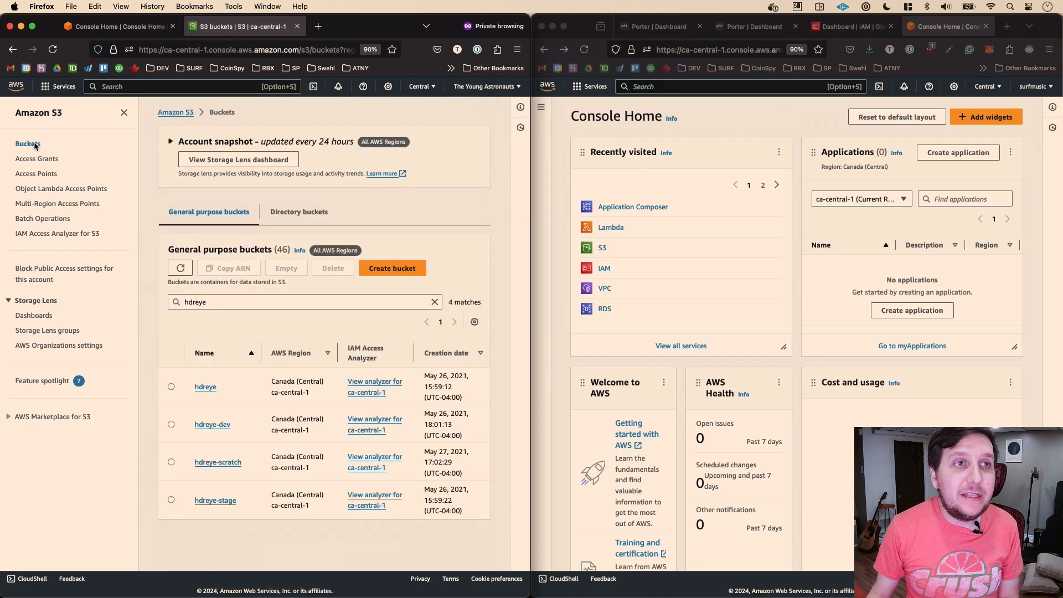
{"action": "left_click", "coordinate": [65, 90]}
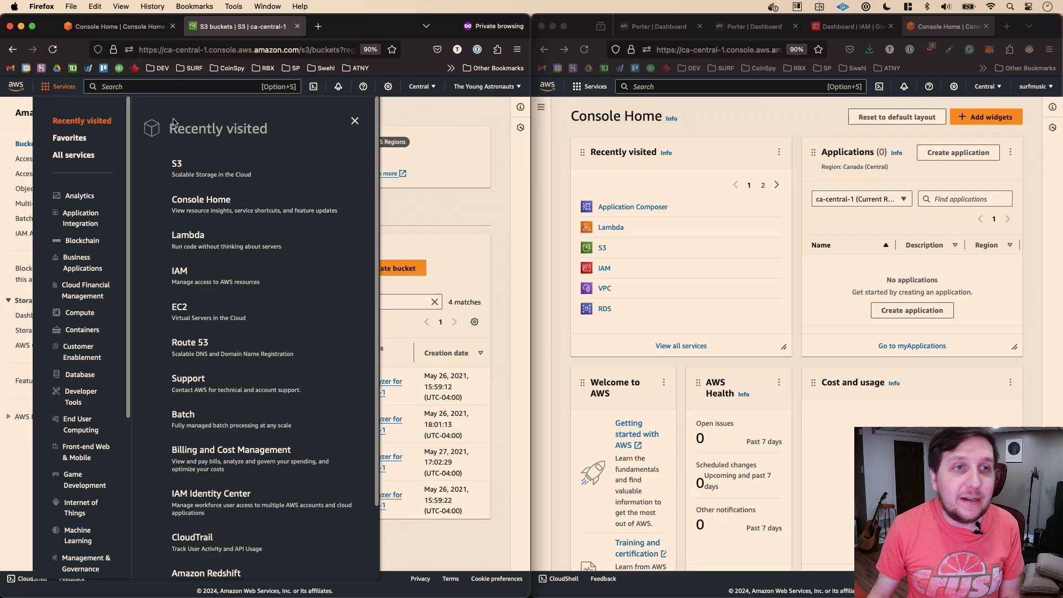
{"action": "left_click", "coordinate": [180, 167]}
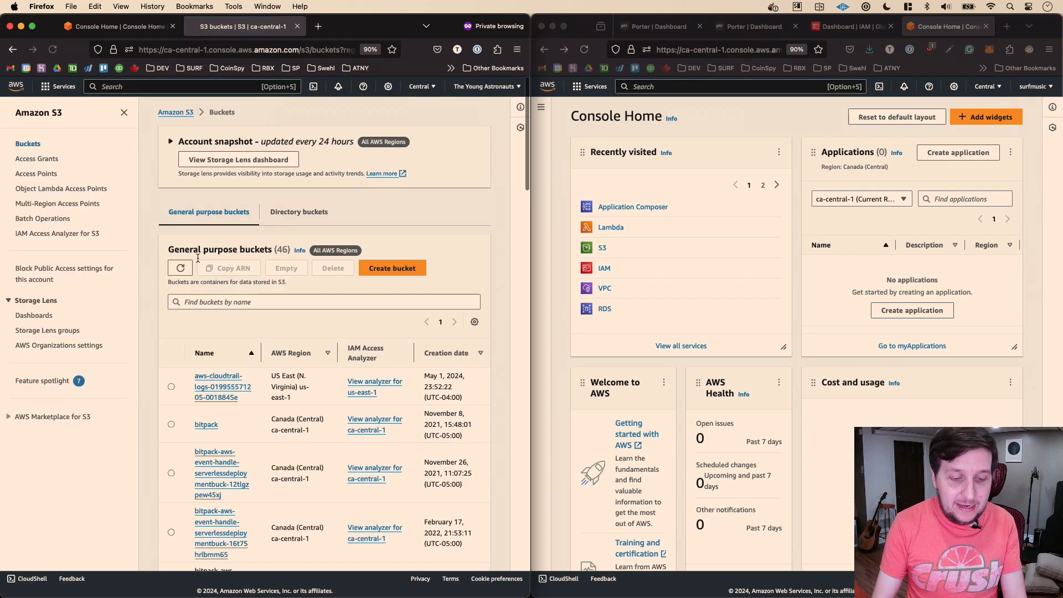
- Filter the buckets by the name "surf" and open the surf-music bucket
{"action": "left_click", "coordinate": [213, 300]}
{"action": "type", "text": "sru"}
{"action": "key", "text": "BackSpace"}
{"action": "key", "text": "BackSpace"}
{"action": "key", "text": "BackSpace"}
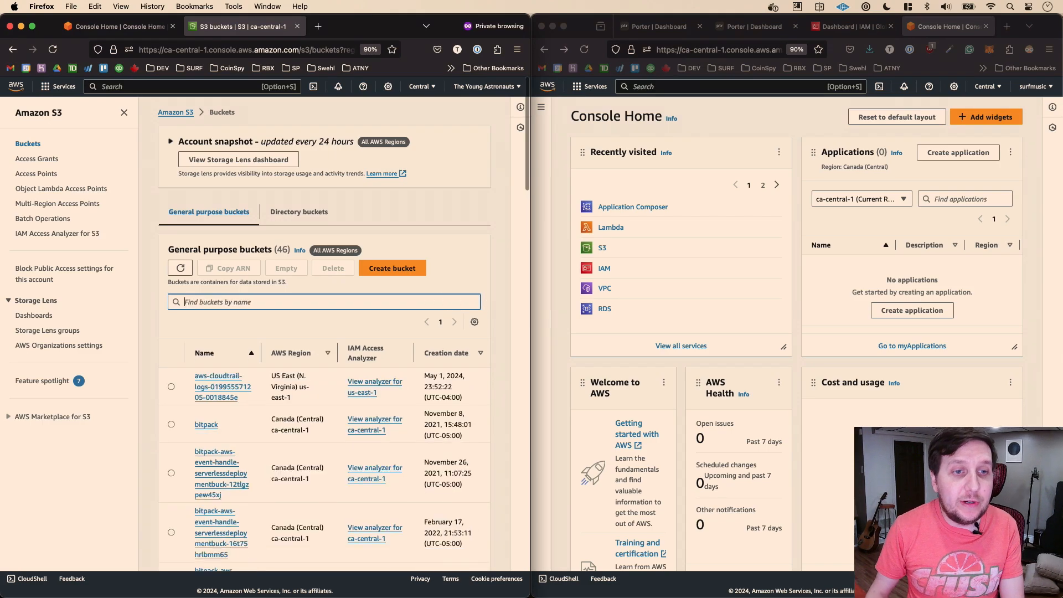
{"action": "type", "text": "surf"}
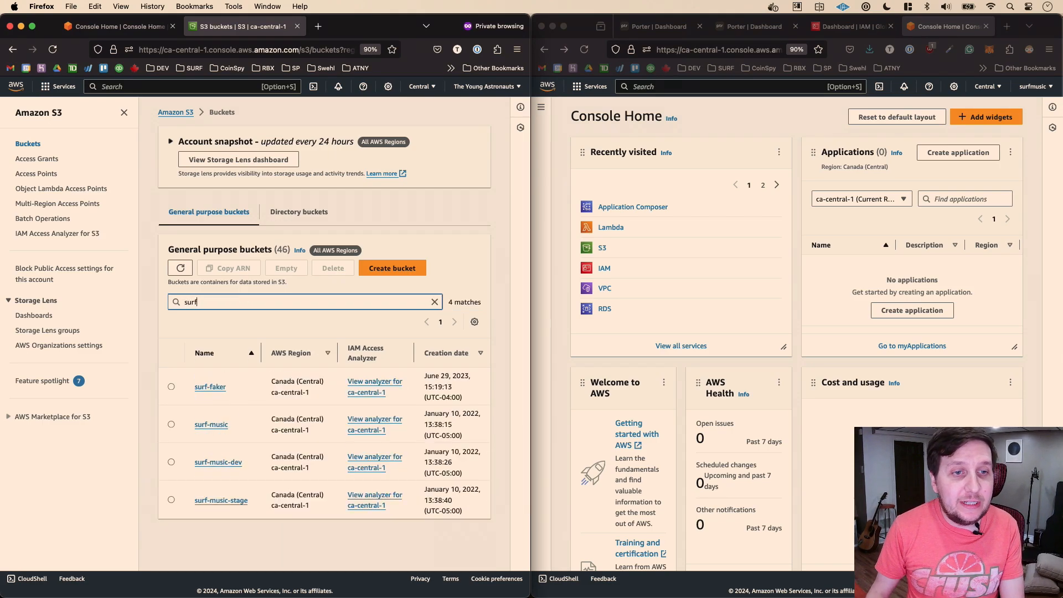
{"action": "left_click", "coordinate": [216, 427]}
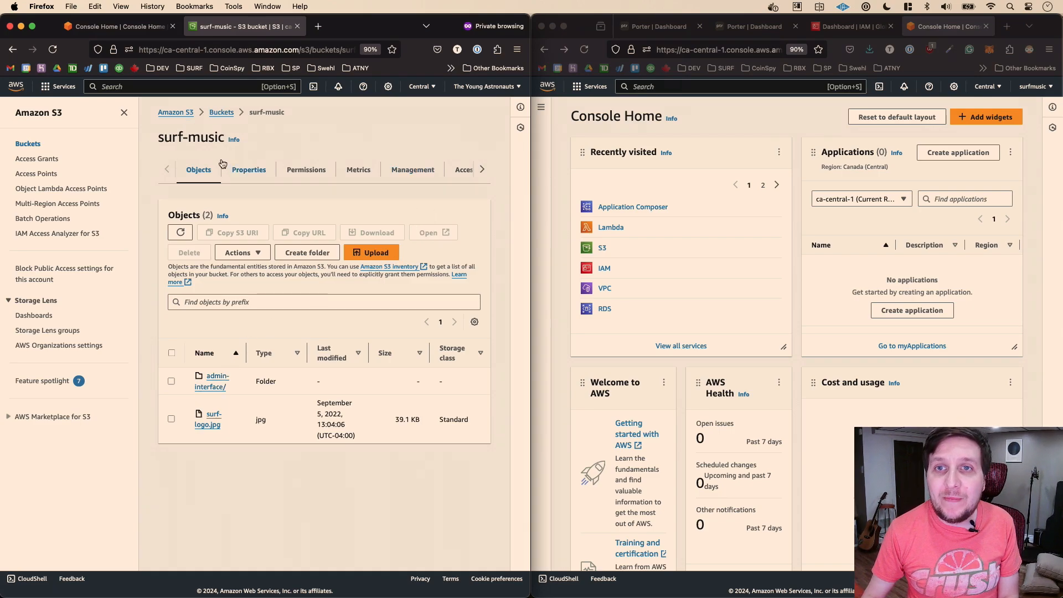
- In the surfmusic account's console, start a new S3 bucket and name it surfmusic
{"action": "left_click", "coordinate": [725, 127]}
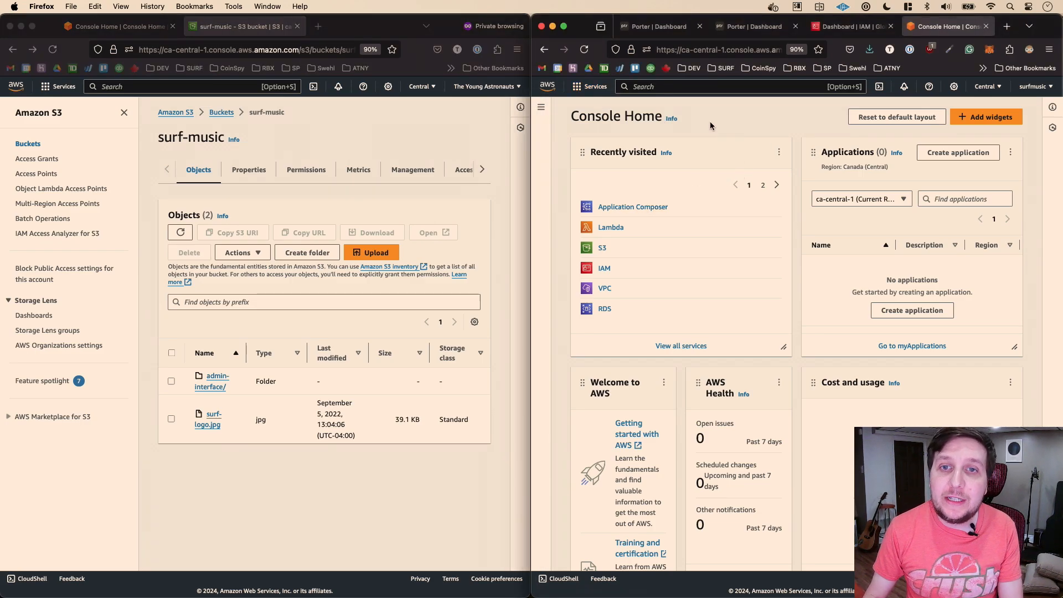
{"action": "left_click", "coordinate": [602, 248]}
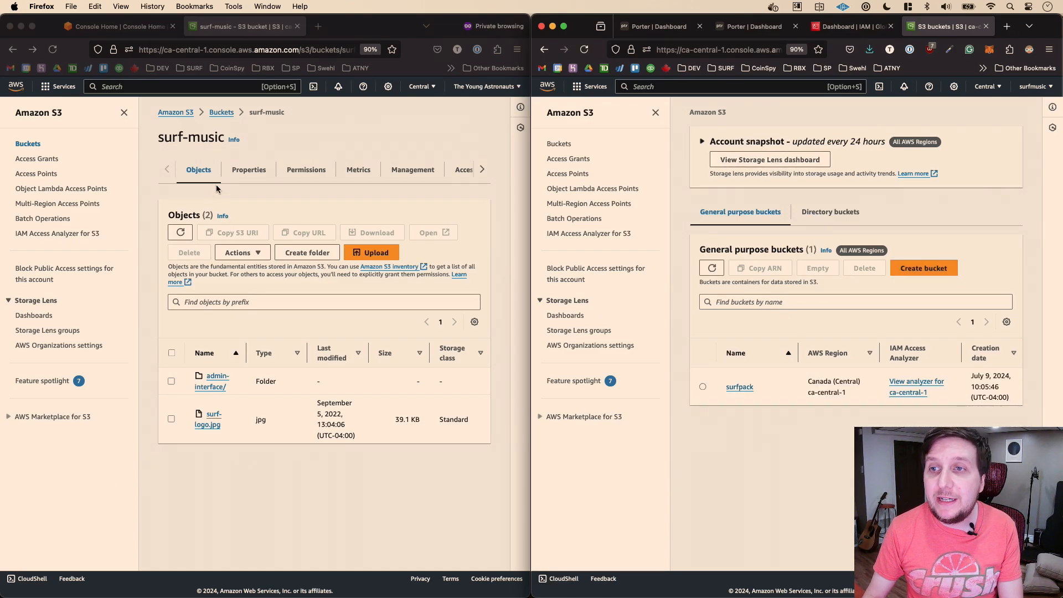
{"action": "left_click", "coordinate": [935, 269]}
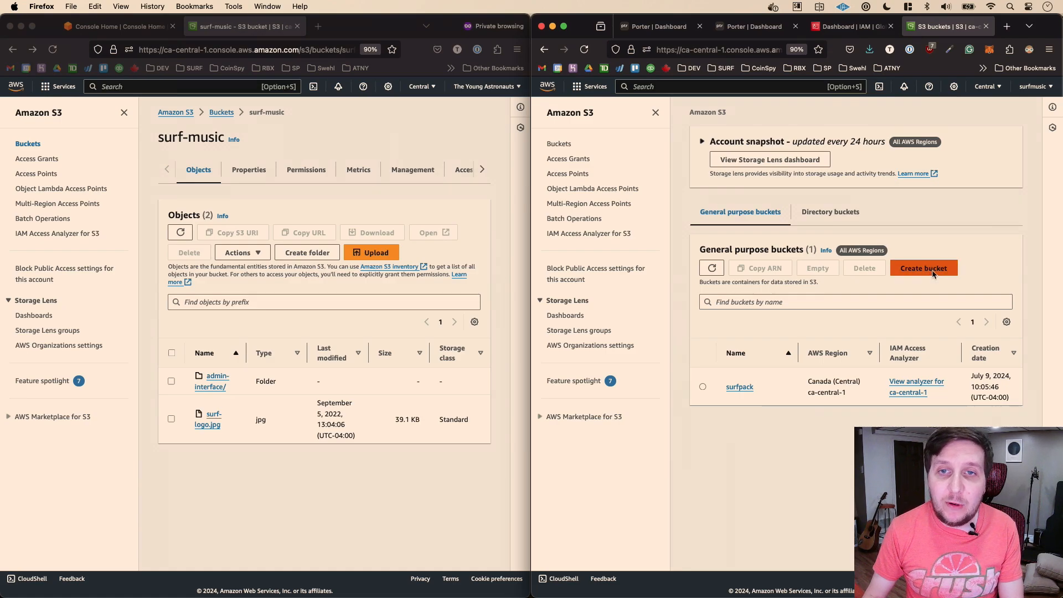
{"action": "left_click", "coordinate": [704, 259]}
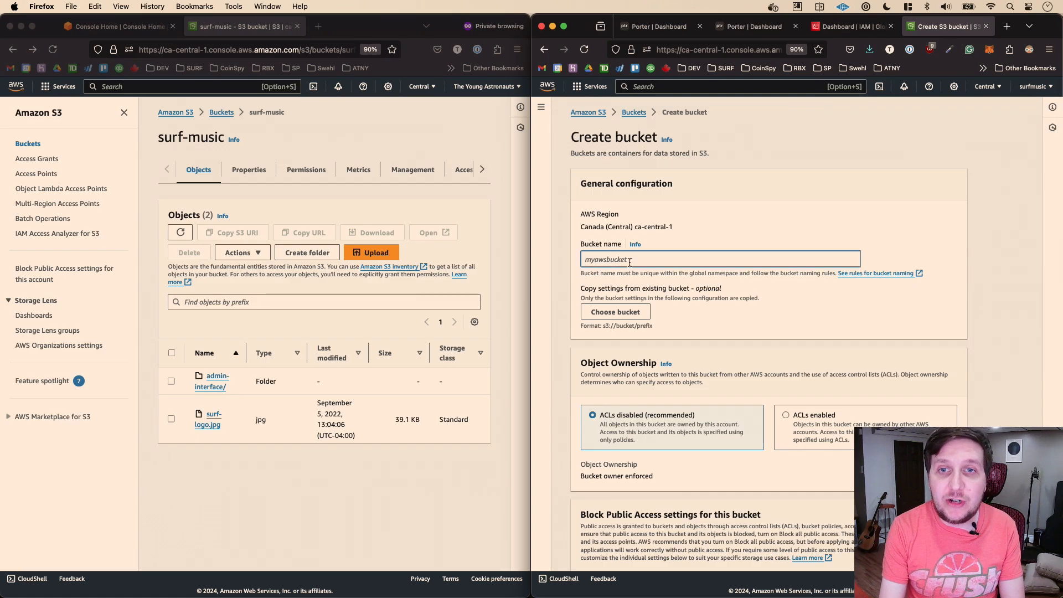
{"action": "type", "text": "surfmusic"}
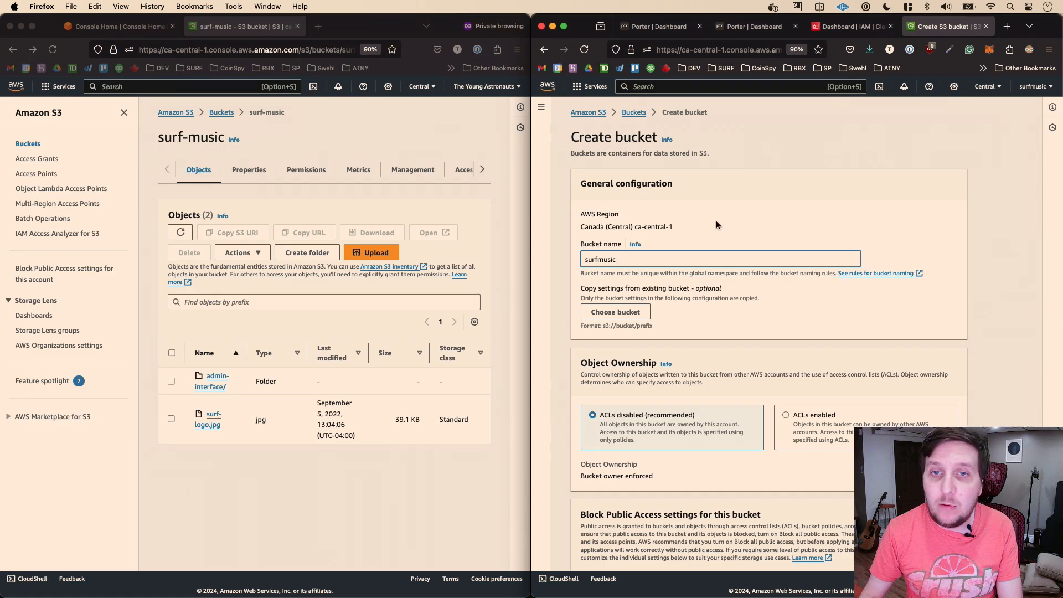
{"action": "left_click", "coordinate": [778, 228]}
- Enable ACLs for the new bucket and set its object ownership to Object writer
{"action": "scroll", "coordinate": [827, 285], "scroll_direction": "down", "scroll_amount": 2}
{"action": "scroll", "coordinate": [827, 285], "scroll_direction": "down", "scroll_amount": 3}
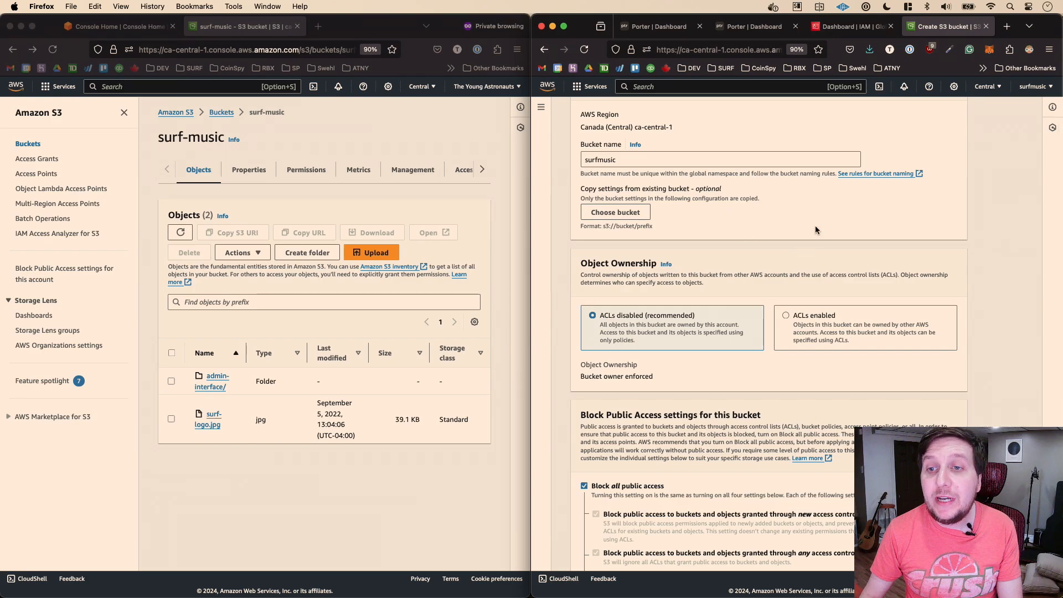
{"action": "left_click", "coordinate": [798, 324]}
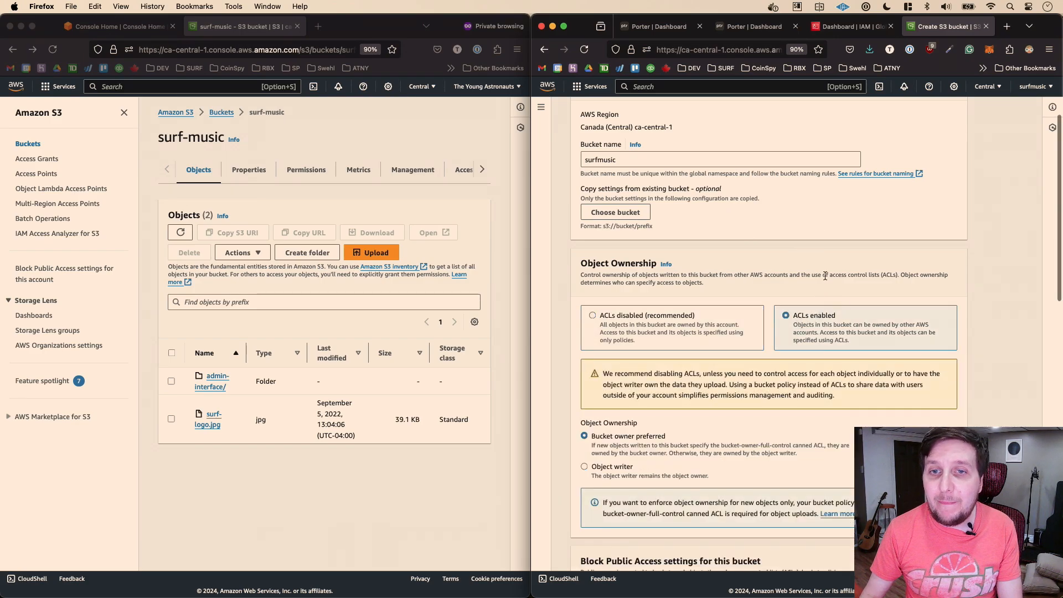
{"action": "scroll", "coordinate": [800, 287], "scroll_direction": "down", "scroll_amount": 3}
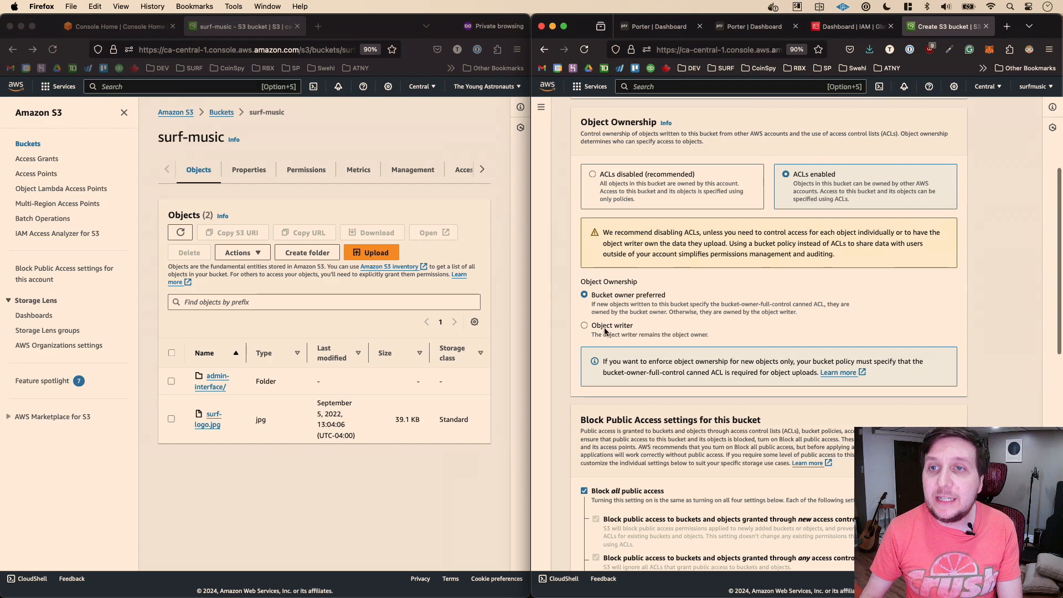
{"action": "left_click", "coordinate": [611, 326]}
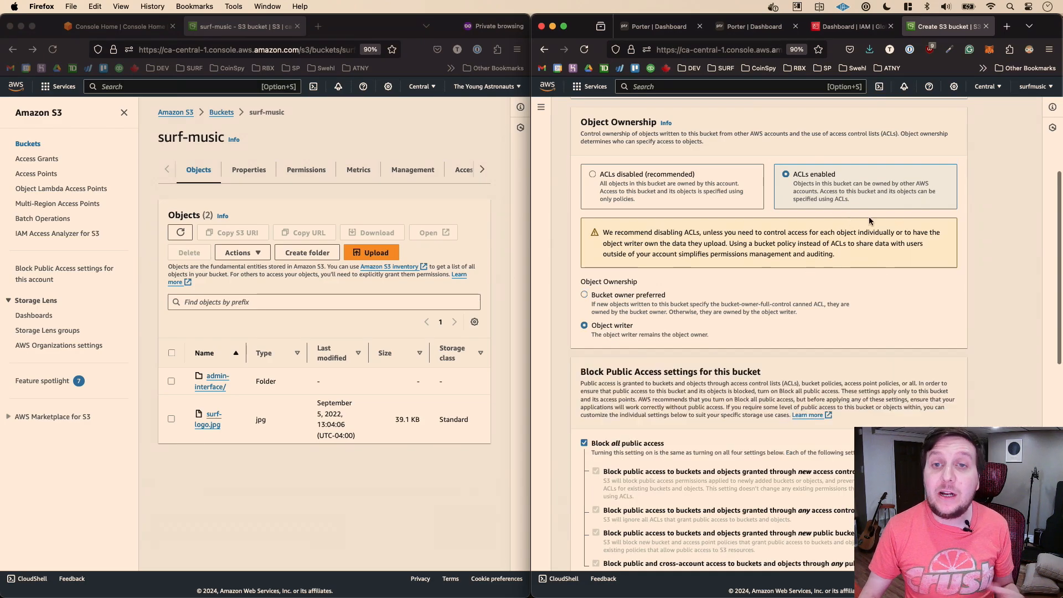
{"action": "scroll", "coordinate": [816, 220], "scroll_direction": "up", "scroll_amount": 2}
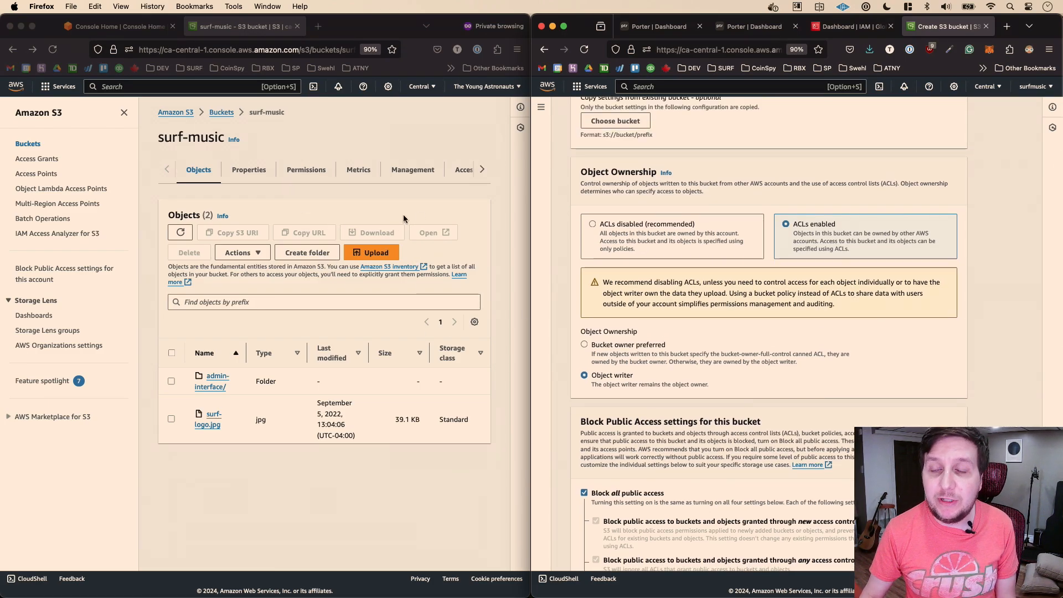
- Turn off Block all public access for the new bucket and acknowledge that its objects might become public
{"action": "scroll", "coordinate": [773, 291], "scroll_direction": "down", "scroll_amount": 2}
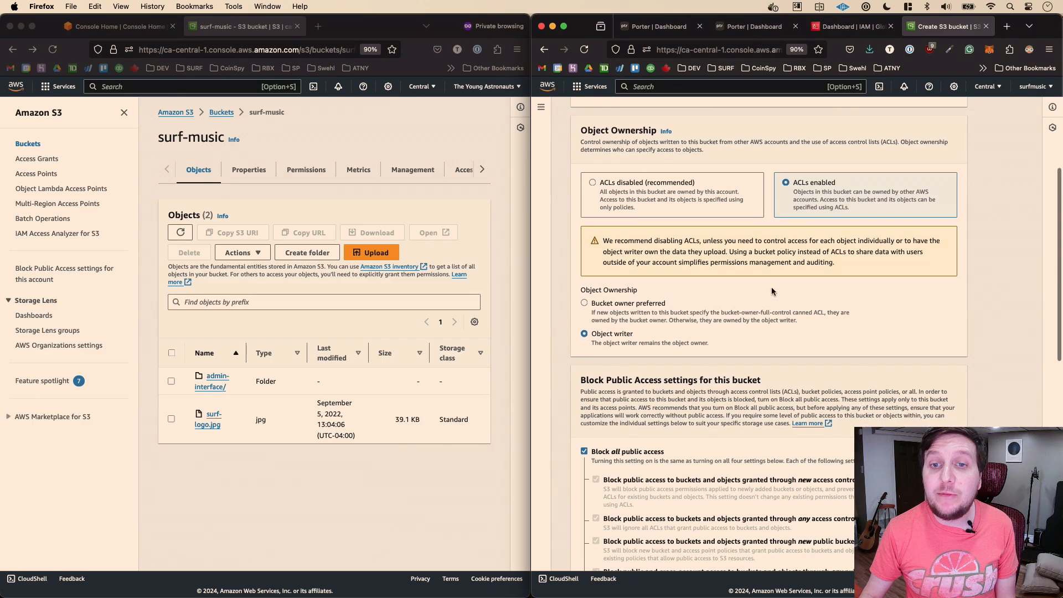
{"action": "scroll", "coordinate": [756, 305], "scroll_direction": "down", "scroll_amount": 4}
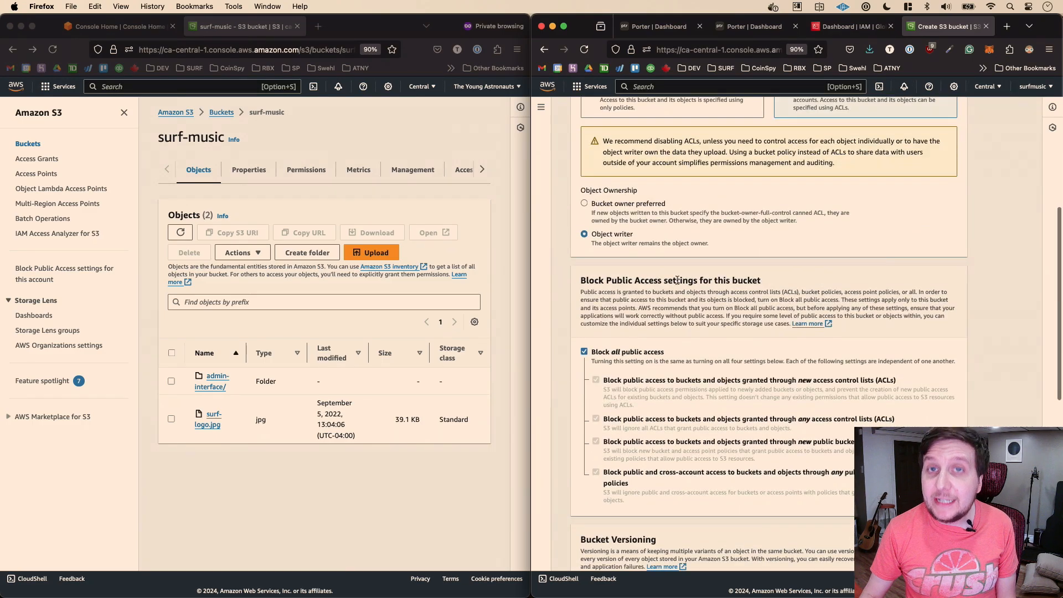
{"action": "scroll", "coordinate": [676, 280], "scroll_direction": "down", "scroll_amount": 1}
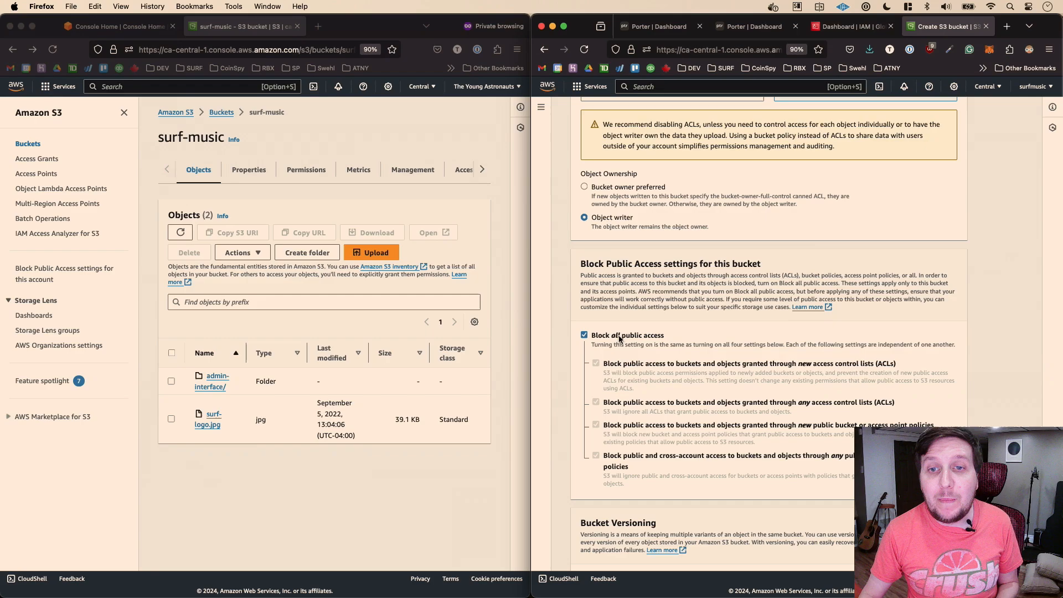
{"action": "left_click", "coordinate": [619, 336]}
{"action": "scroll", "coordinate": [683, 325], "scroll_direction": "down", "scroll_amount": 2}
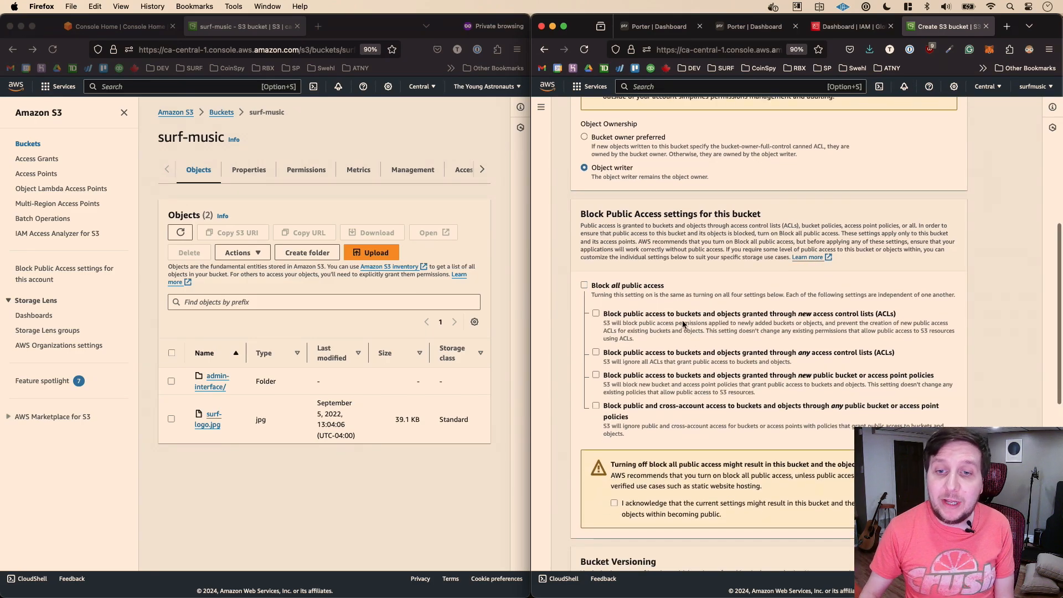
{"action": "left_click", "coordinate": [639, 503]}
{"action": "scroll", "coordinate": [764, 332], "scroll_direction": "down", "scroll_amount": 7}
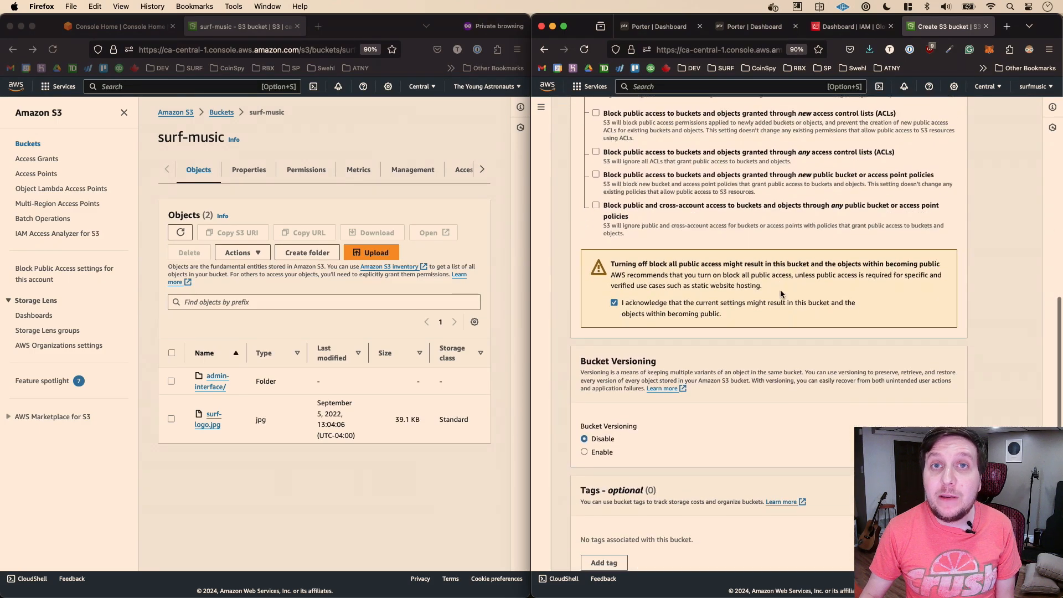
- Enable Bucket Versioning for the new bucket and create it with the default encryption settings
{"action": "scroll", "coordinate": [782, 294], "scroll_direction": "down", "scroll_amount": 2}
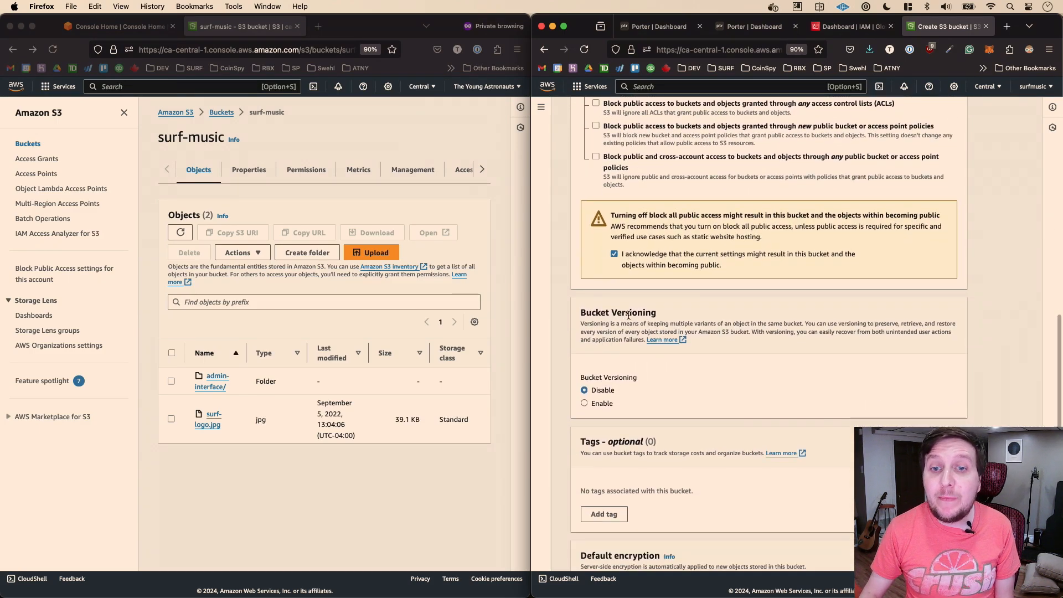
{"action": "left_click", "coordinate": [601, 406]}
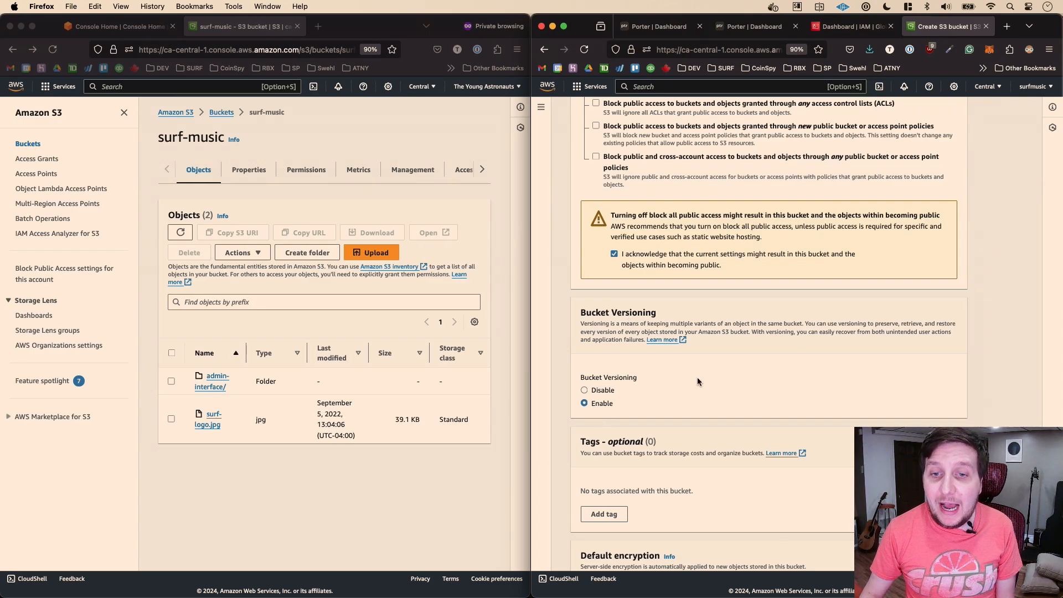
{"action": "scroll", "coordinate": [767, 360], "scroll_direction": "down", "scroll_amount": 10}
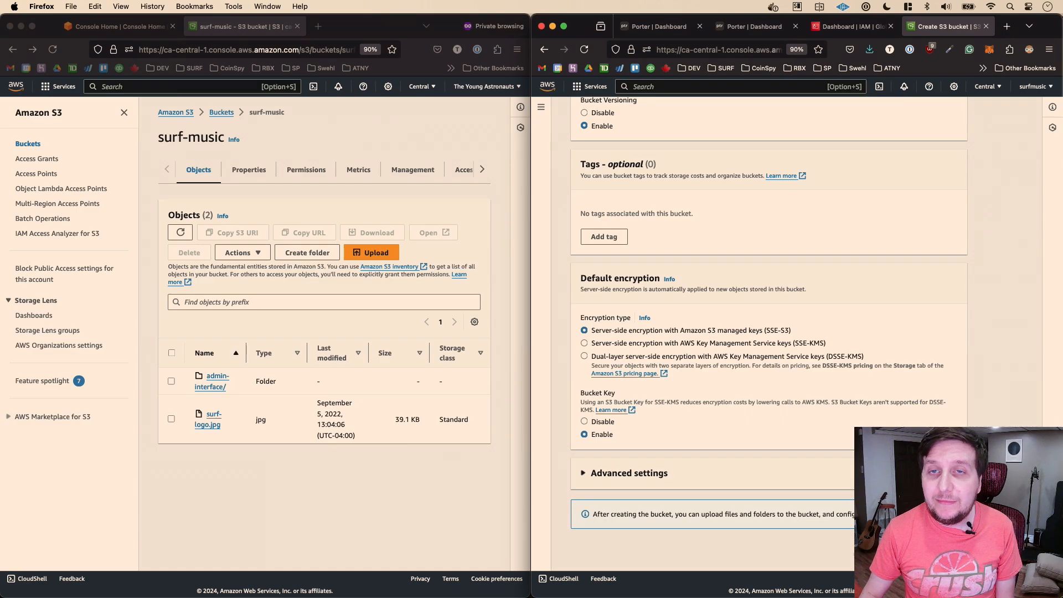
{"action": "left_click", "coordinate": [934, 547]}
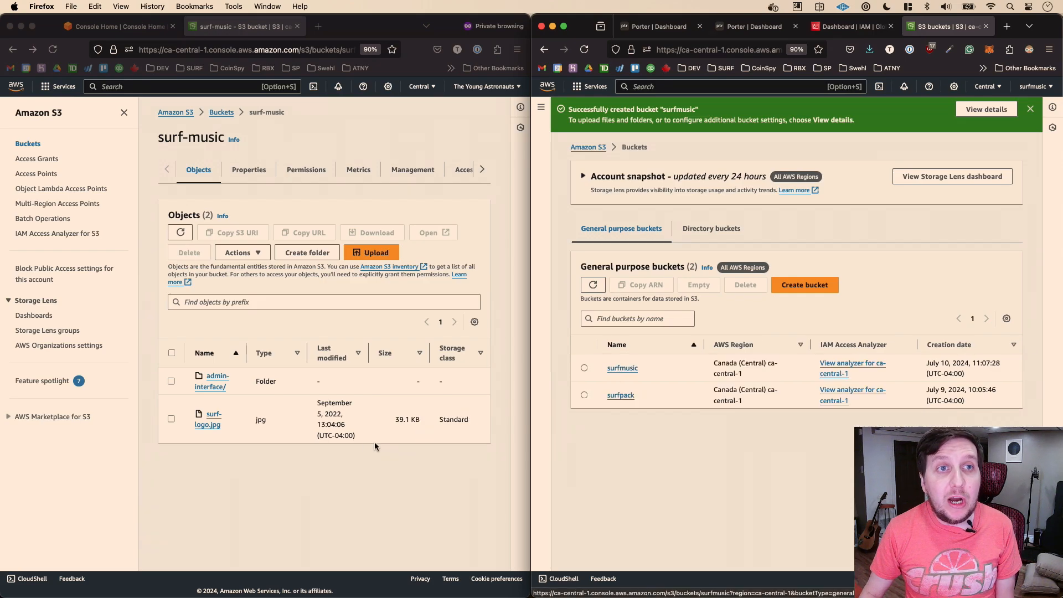
- In the source account, enable Bucket Versioning in the surf-music bucket's properties and save the change
{"action": "left_click", "coordinate": [347, 470]}
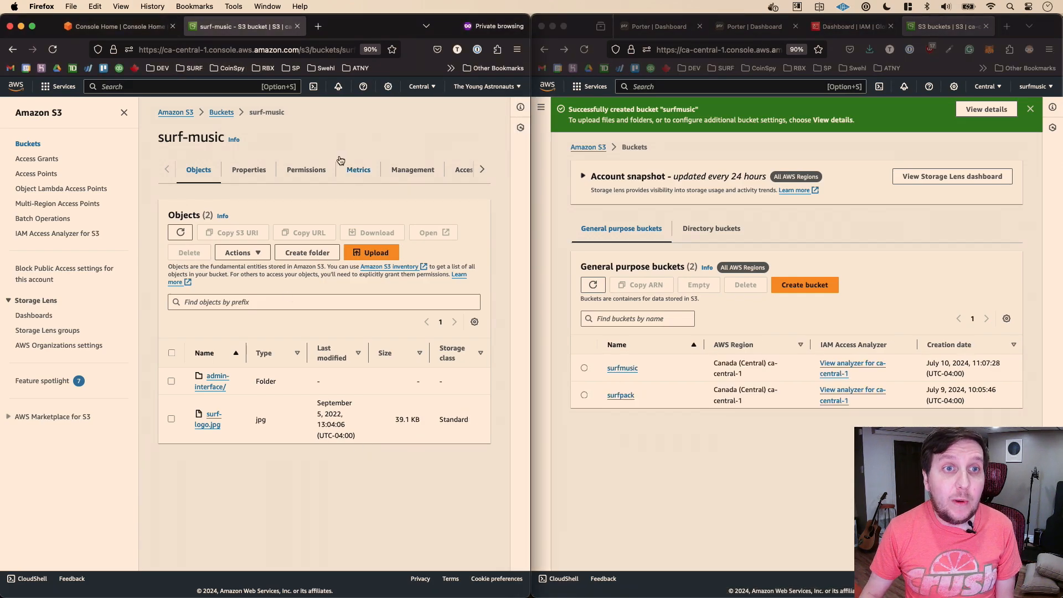
{"action": "left_click", "coordinate": [254, 176]}
{"action": "scroll", "coordinate": [419, 201], "scroll_direction": "down", "scroll_amount": 1}
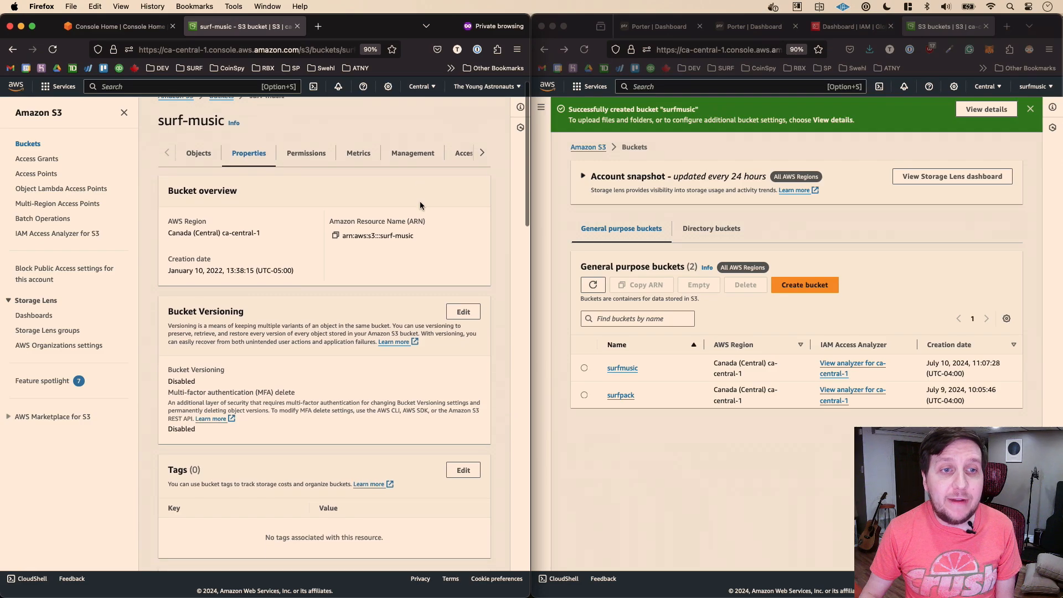
{"action": "left_click", "coordinate": [456, 313]}
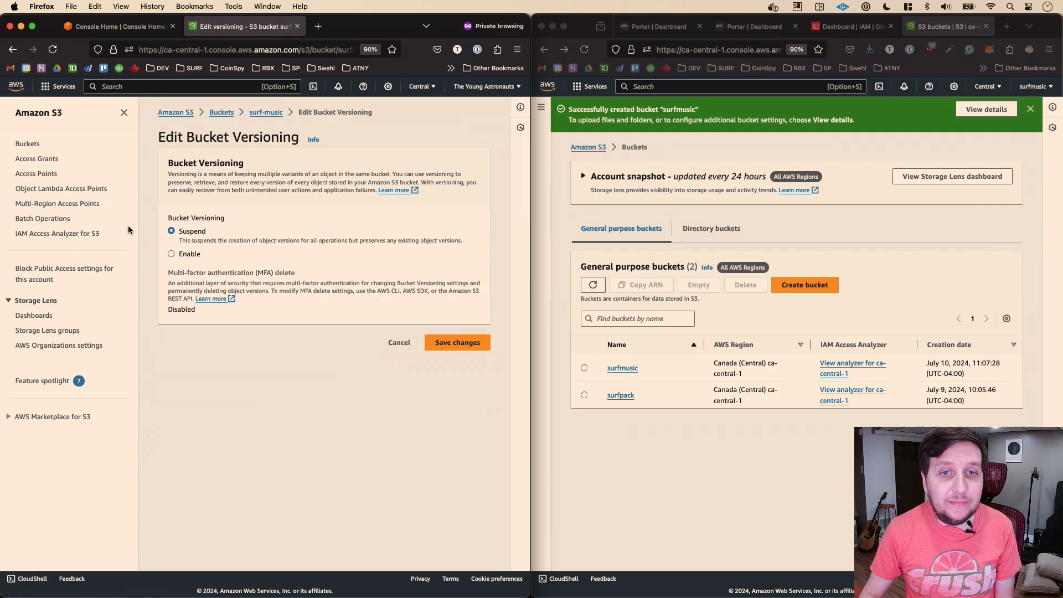
{"action": "left_click", "coordinate": [171, 253]}
{"action": "left_click", "coordinate": [453, 388]}
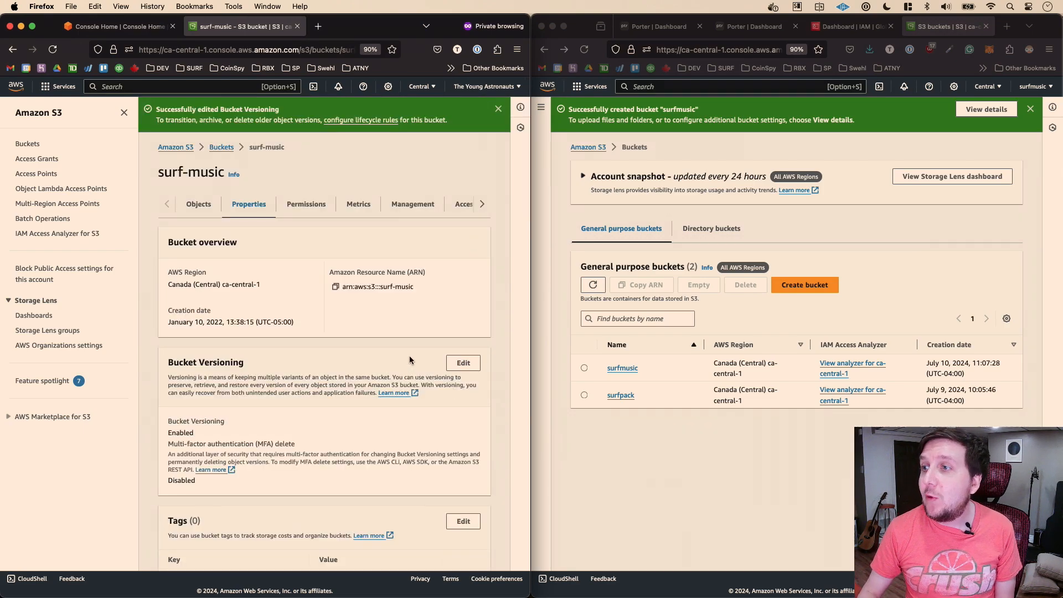
- In the surfmusic bucket's permissions, enter a bucket policy template allowing the source account's root replication, PutObject, ACL and tagging actions
{"action": "key", "text": "super+Tab"}
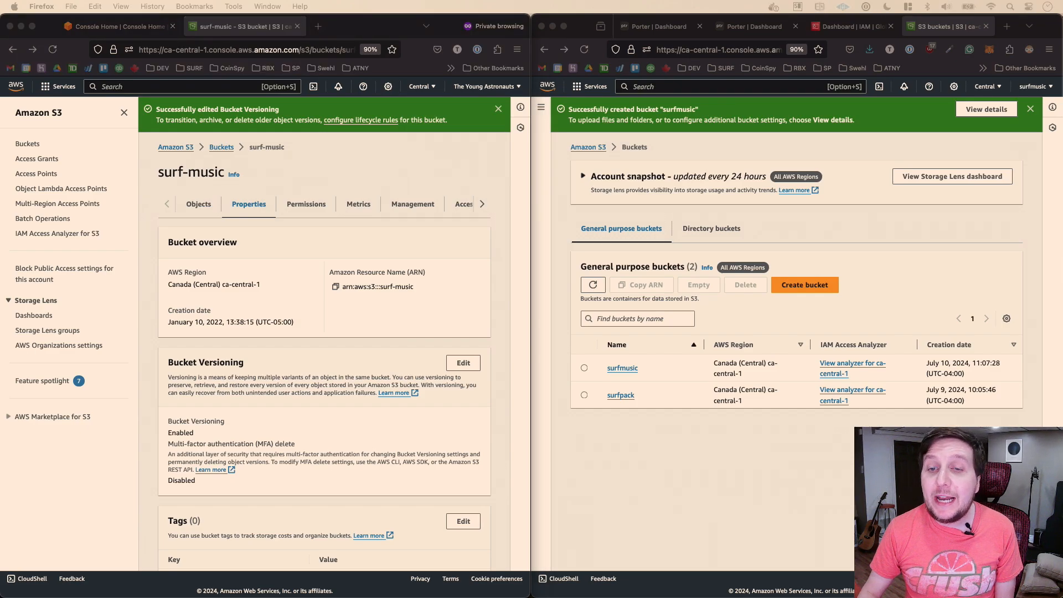
{"action": "left_click", "coordinate": [834, 233]}
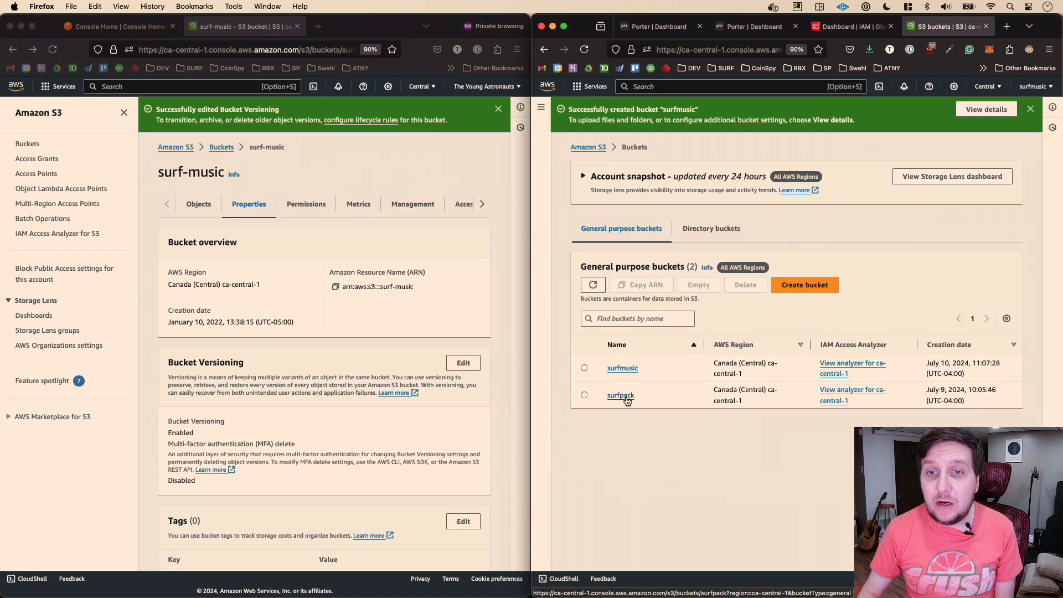
{"action": "left_click", "coordinate": [630, 369]}
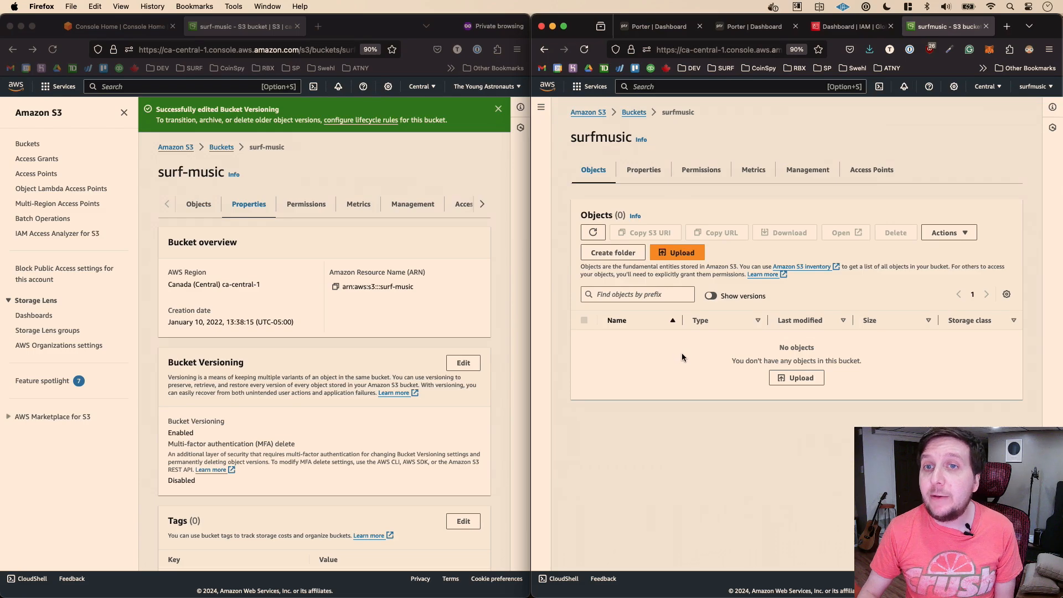
{"action": "left_click", "coordinate": [657, 173]}
{"action": "scroll", "coordinate": [755, 204], "scroll_direction": "down", "scroll_amount": 1}
{"action": "left_click", "coordinate": [701, 162]}
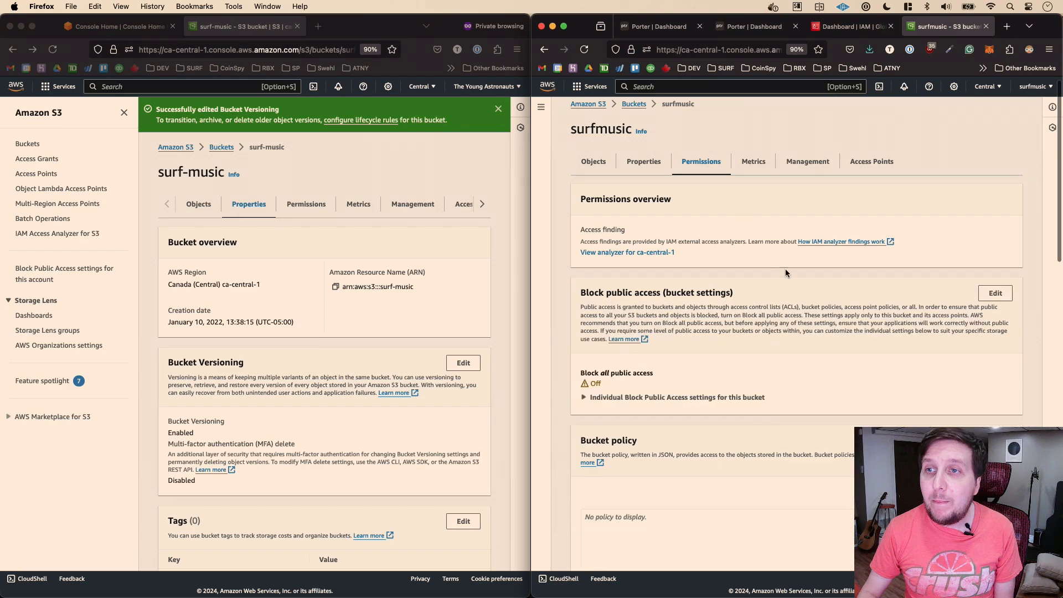
{"action": "scroll", "coordinate": [807, 264], "scroll_direction": "down", "scroll_amount": 5}
{"action": "left_click", "coordinate": [947, 229]}
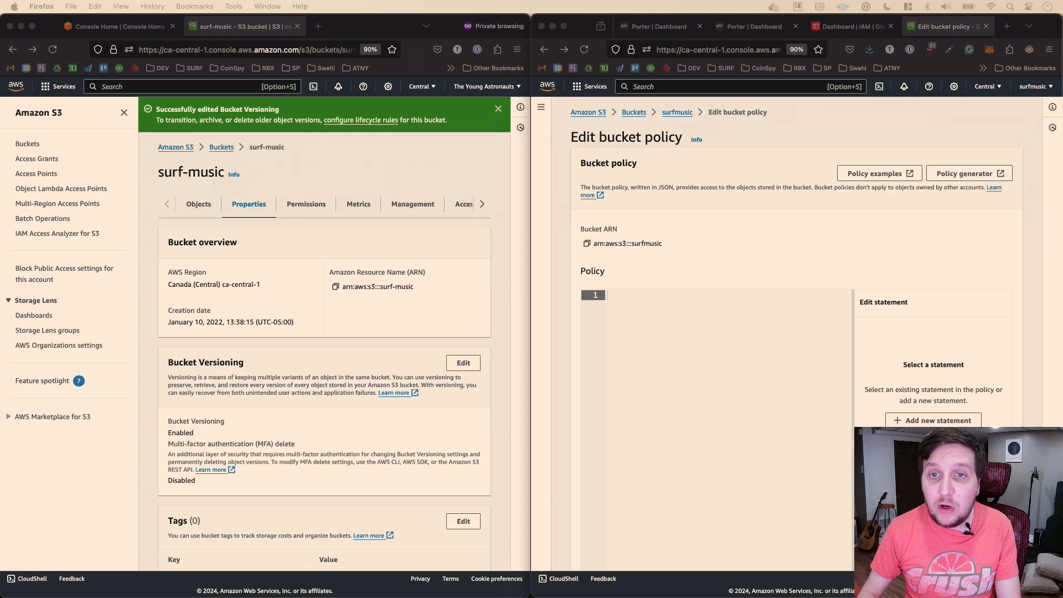
{"action": "left_click", "coordinate": [695, 297]}
{"action": "type", "text": "{   \"Version\": \"2012-10-17\",   \"Statement\": [     {       \"Effect\": \"Allow\",       \"Principal\": {         \"AWS\": \"arn:aws:iam::<Source_Account_ID>:root\"       },       \"Action\": [         \"s3:GetObjectVersionForReplication\",         \"s3:ReplicateObject\",         \"s3:ReplicateDelete\",         \"s3:ReplicateTags\",         \"s3:GetObjectVersionTagging\",         \"s3:PutObject\",         \"s3:ObjectOwnerOverrideToBucketOwner\",         \"s3:PutObjectAcl\",         \"s3:PutObjectTagging\"       ],       \"Resource\": \"arn:aws:s3:::<Destination_Bucket_Name>/*\"     }   ] }"}
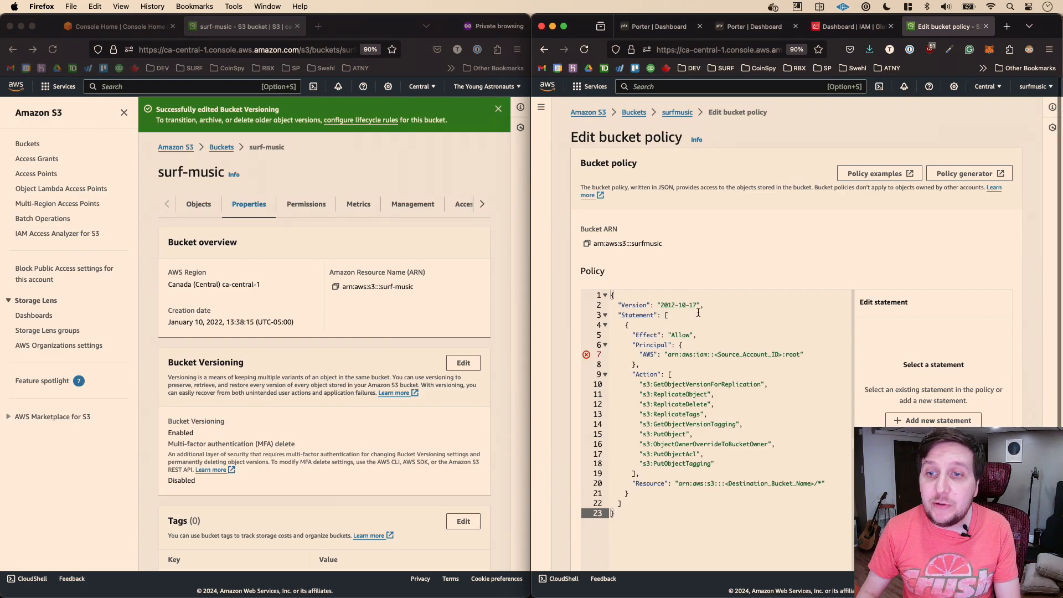
{"action": "left_click", "coordinate": [698, 313]}
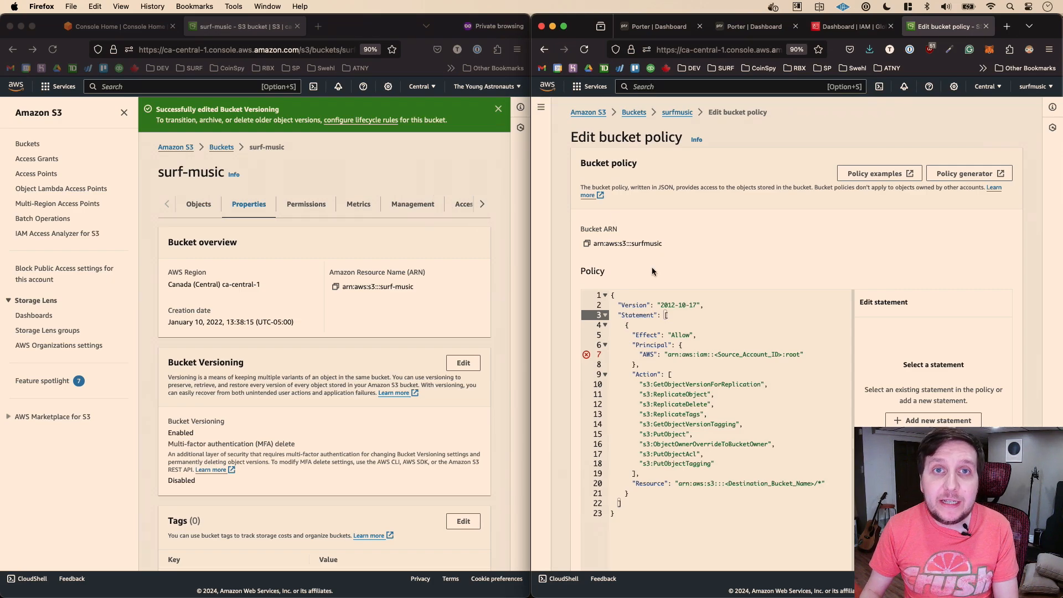
- Look up the source account's ID and put it in place of the Source_Account_ID placeholder in the policy's principal
{"action": "left_click", "coordinate": [473, 178]}
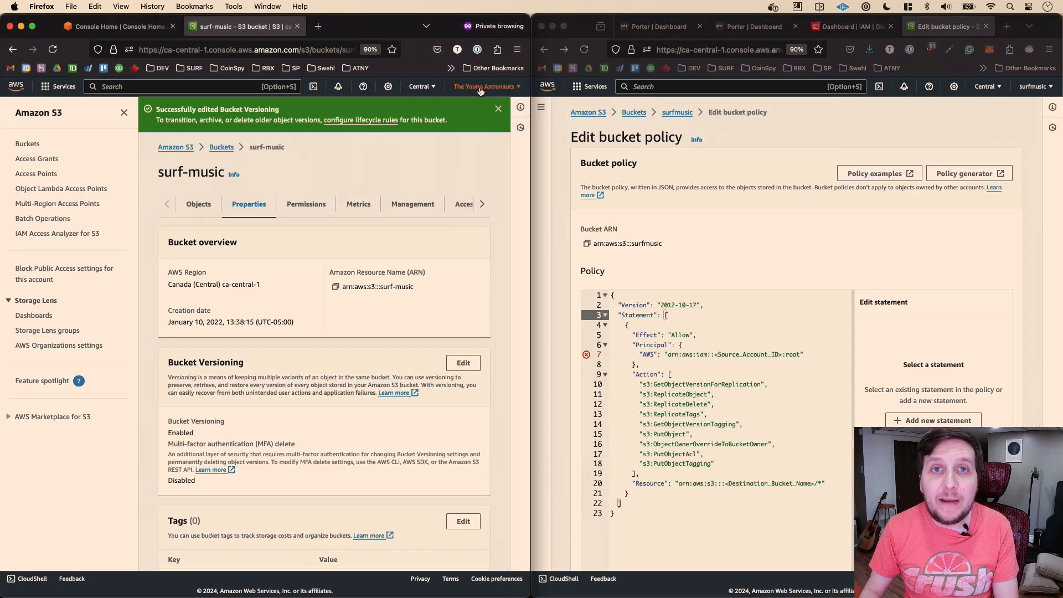
{"action": "left_click", "coordinate": [483, 87]}
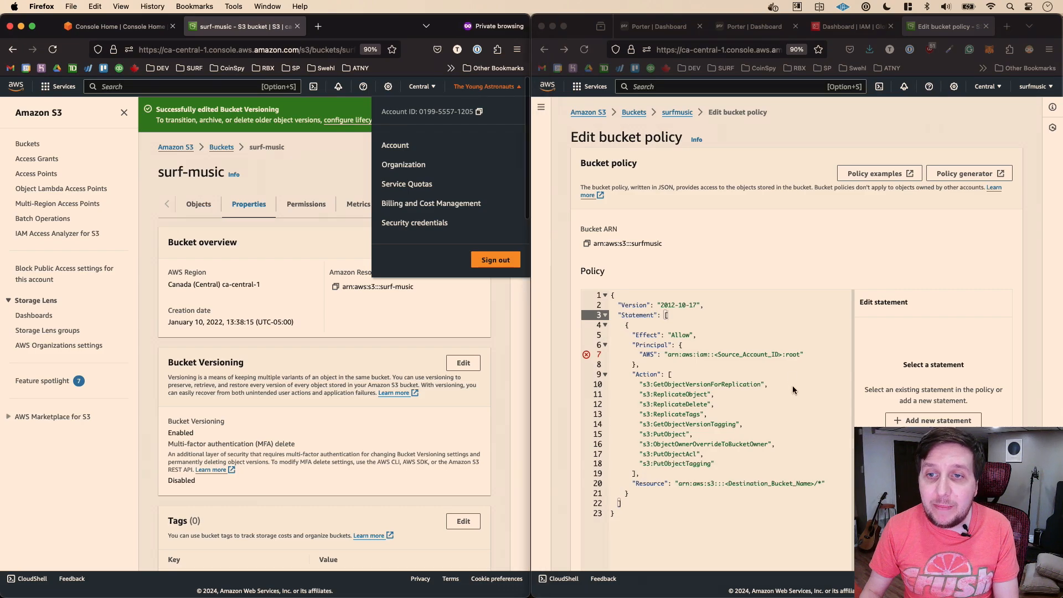
{"action": "left_click", "coordinate": [781, 354]}
{"action": "left_click_drag", "start_coordinate": [782, 354], "coordinate": [713, 354]}
{"action": "key", "text": "super+v"}
{"action": "scroll", "coordinate": [794, 396], "scroll_direction": "down", "scroll_amount": 1}
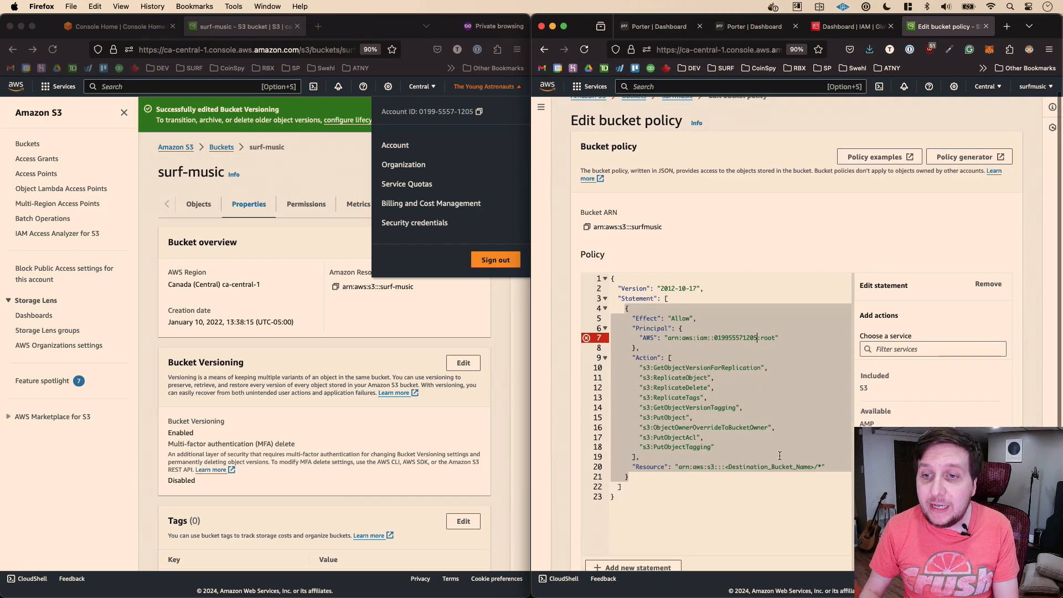
- Replace the Destination_Bucket_Name placeholder in the policy's resource ARN with surfmusic
{"action": "left_click", "coordinate": [813, 459]}
{"action": "left_click_drag", "start_coordinate": [816, 467], "coordinate": [725, 462]}
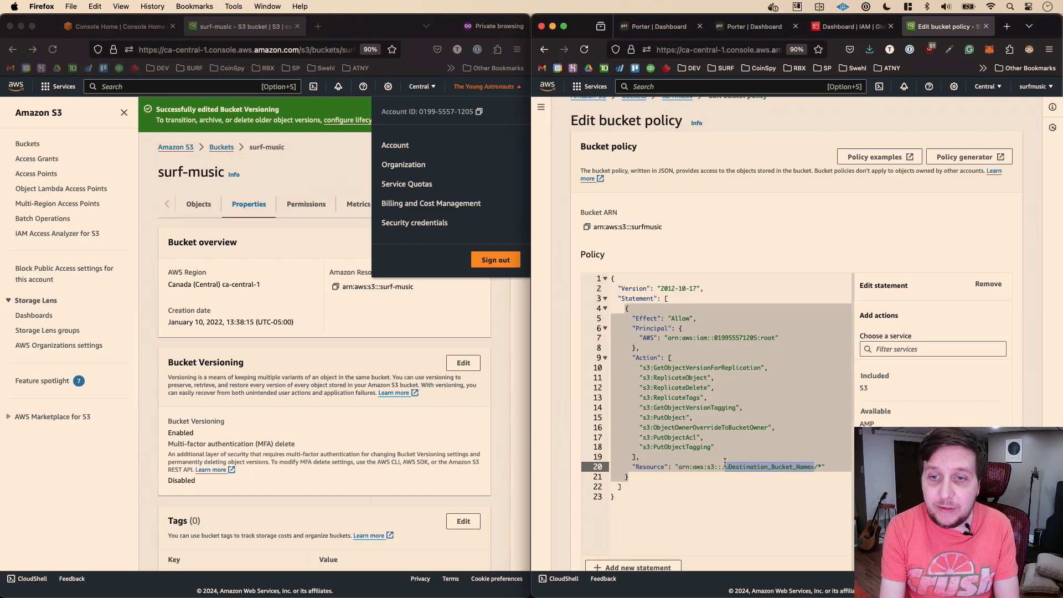
{"action": "type", "text": "surfmusic"}
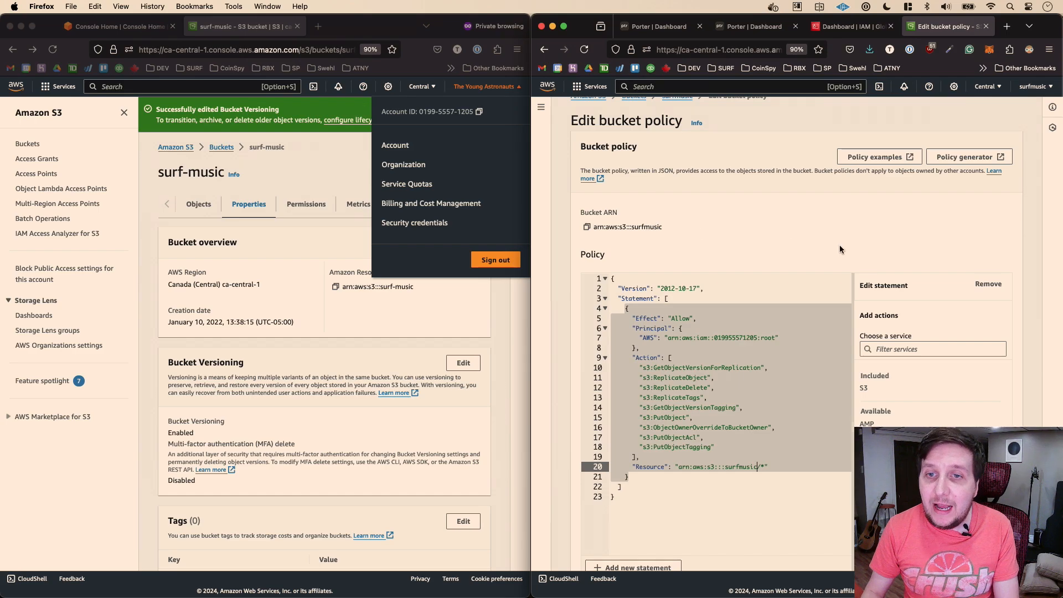
- Review the allowed replication, PutObject and PutObjectAcl actions, and save the surfmusic bucket policy
{"action": "scroll", "coordinate": [789, 248], "scroll_direction": "down", "scroll_amount": 2}
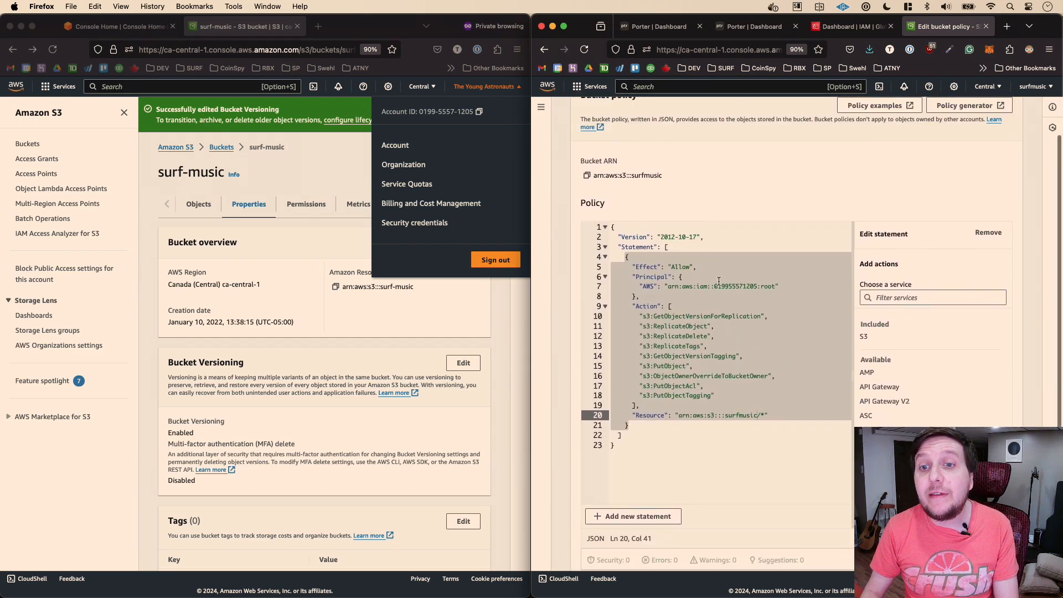
{"action": "left_click", "coordinate": [720, 327]}
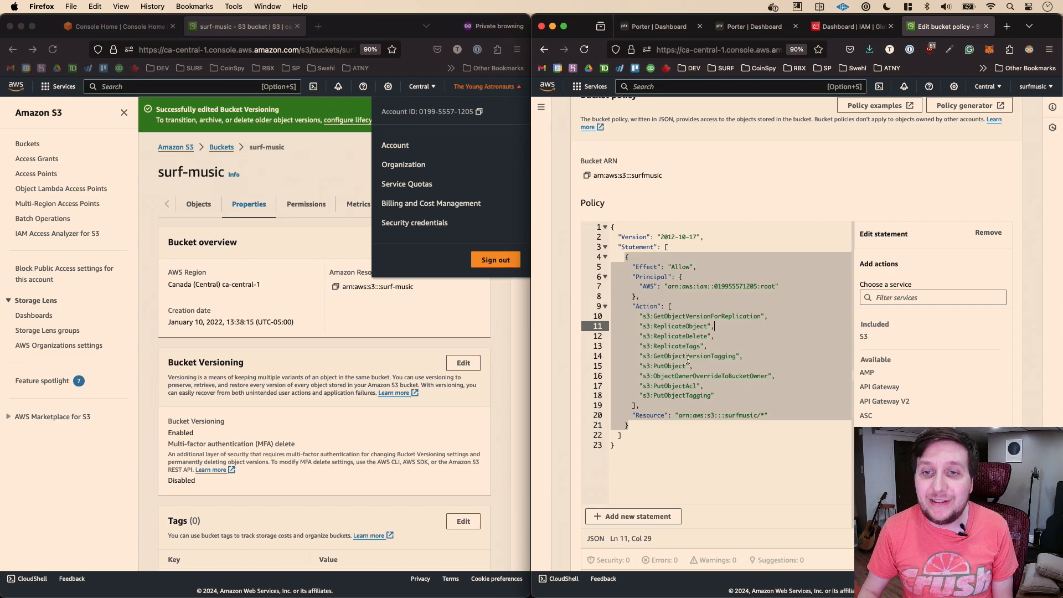
{"action": "left_click", "coordinate": [728, 395]}
{"action": "key", "text": "Up"}
{"action": "key", "text": "Up"}
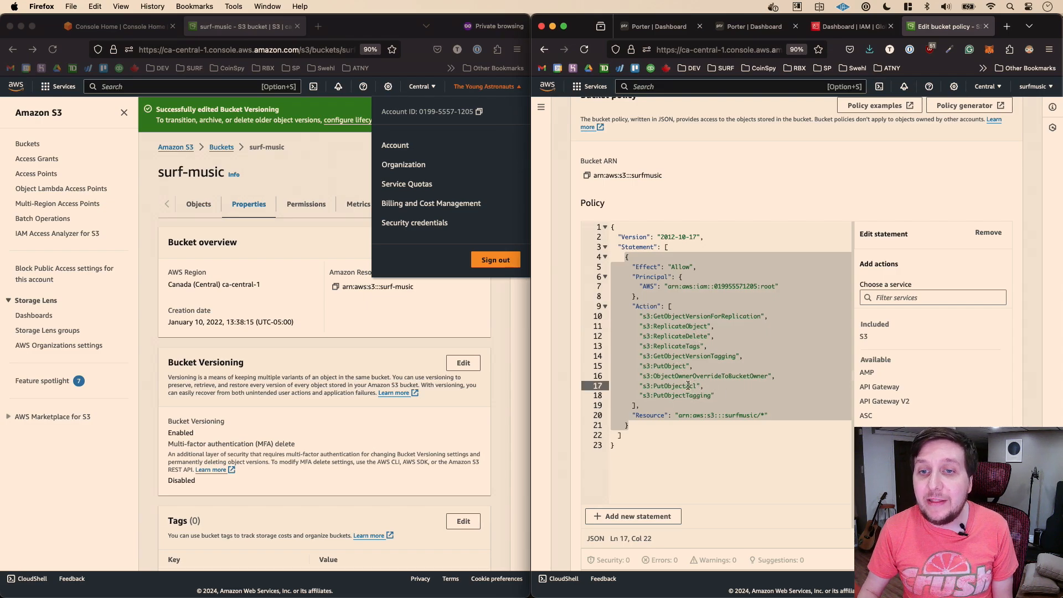
{"action": "double_click", "coordinate": [688, 387]}
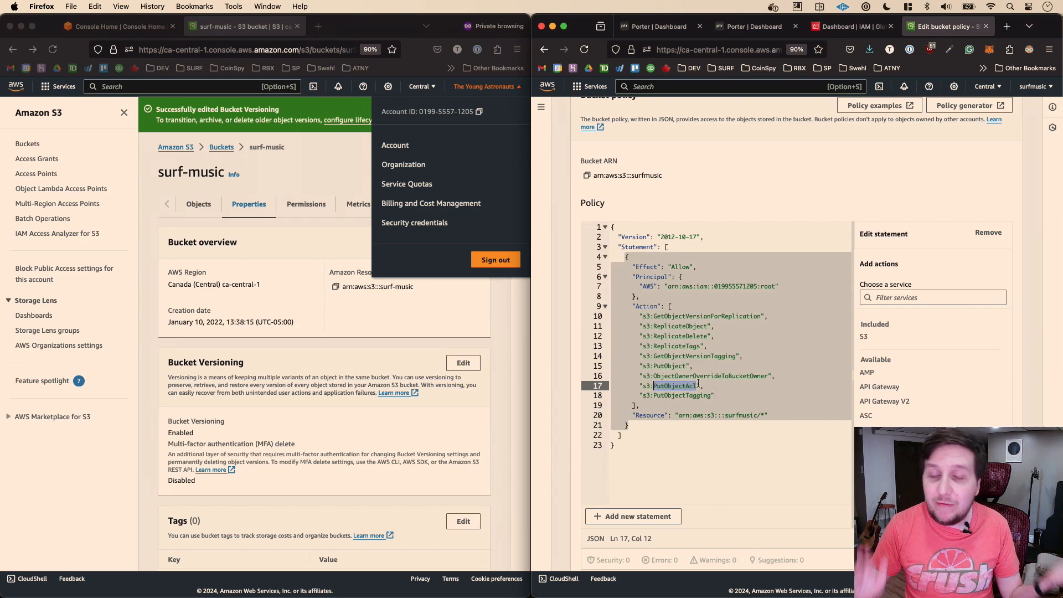
{"action": "left_click", "coordinate": [760, 305]}
{"action": "scroll", "coordinate": [731, 329], "scroll_direction": "down", "scroll_amount": 1}
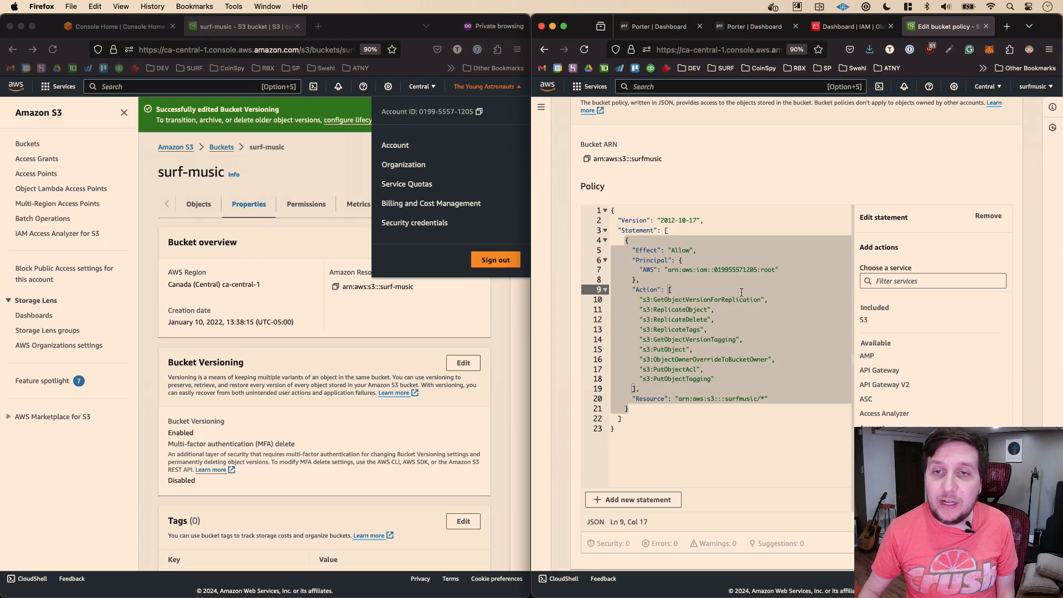
{"action": "scroll", "coordinate": [699, 326], "scroll_direction": "down", "scroll_amount": 2}
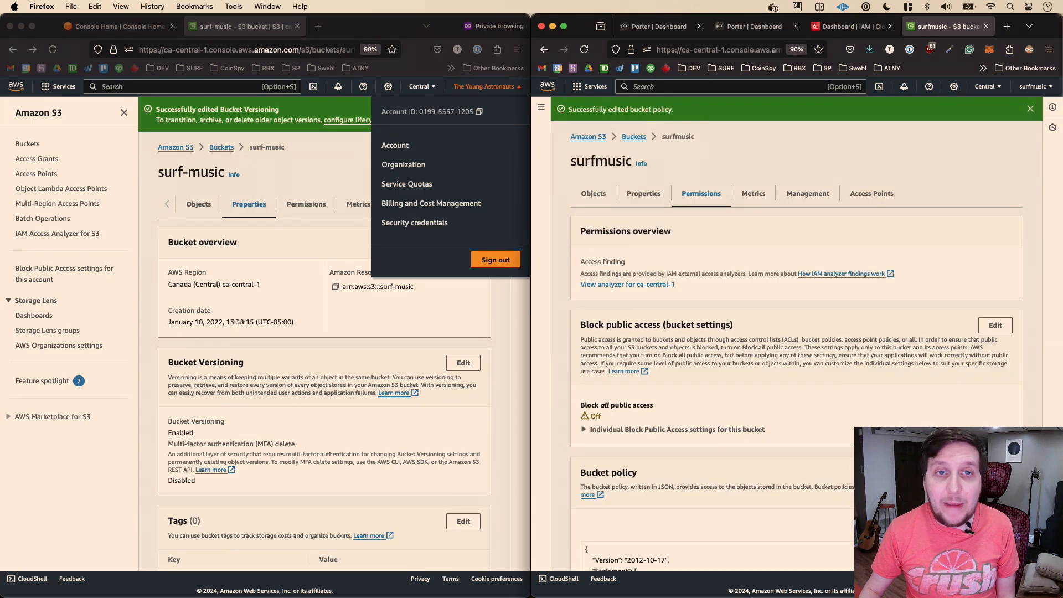
- In the source account, start a new IAM policy with the JSON policy editor
{"action": "left_click", "coordinate": [348, 161]}
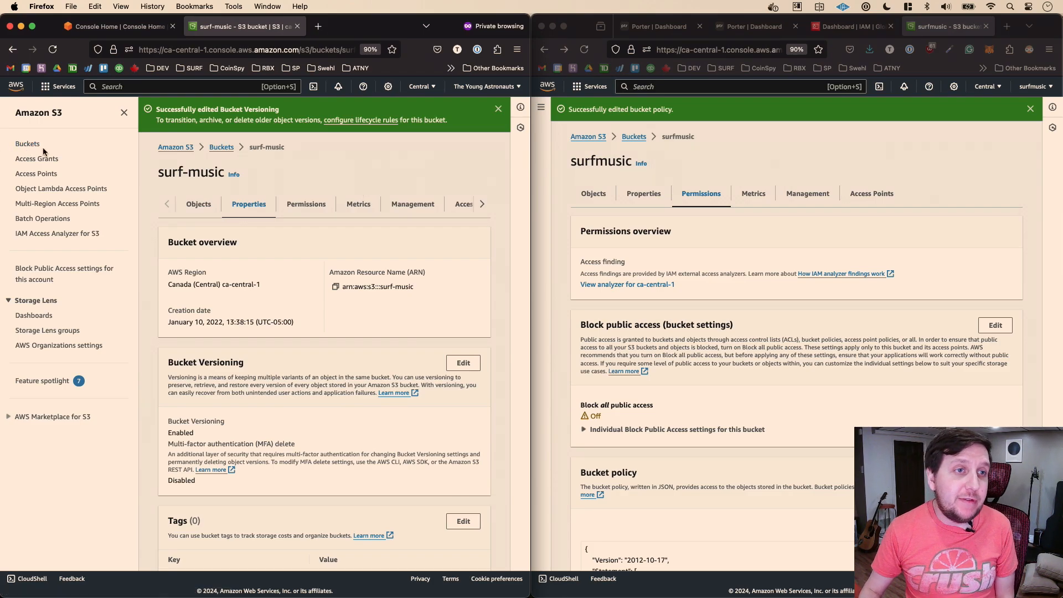
{"action": "left_click", "coordinate": [113, 87]}
{"action": "type", "text": "iam"}
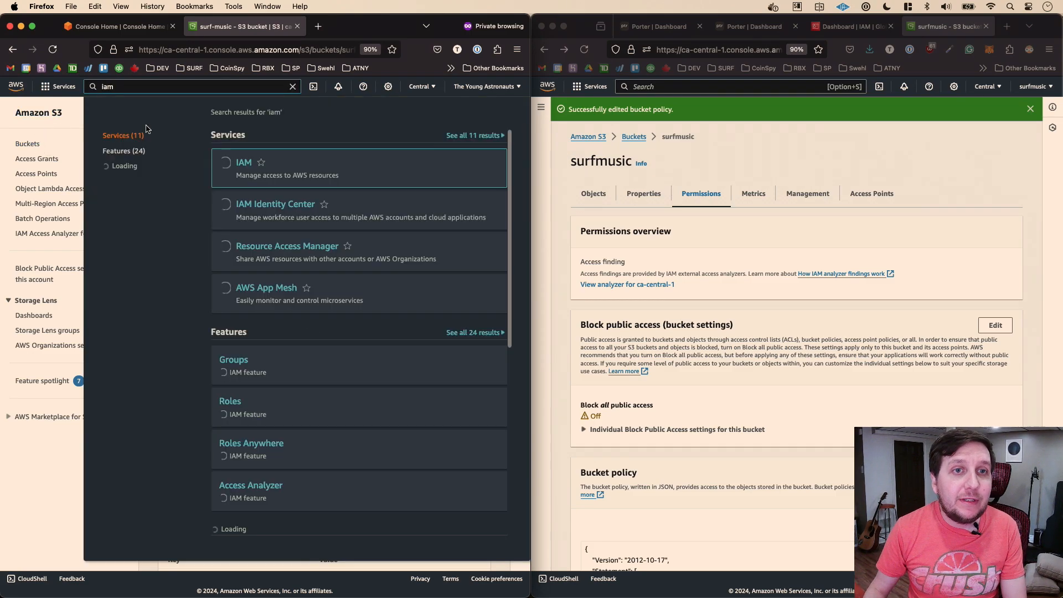
{"action": "left_click", "coordinate": [247, 164]}
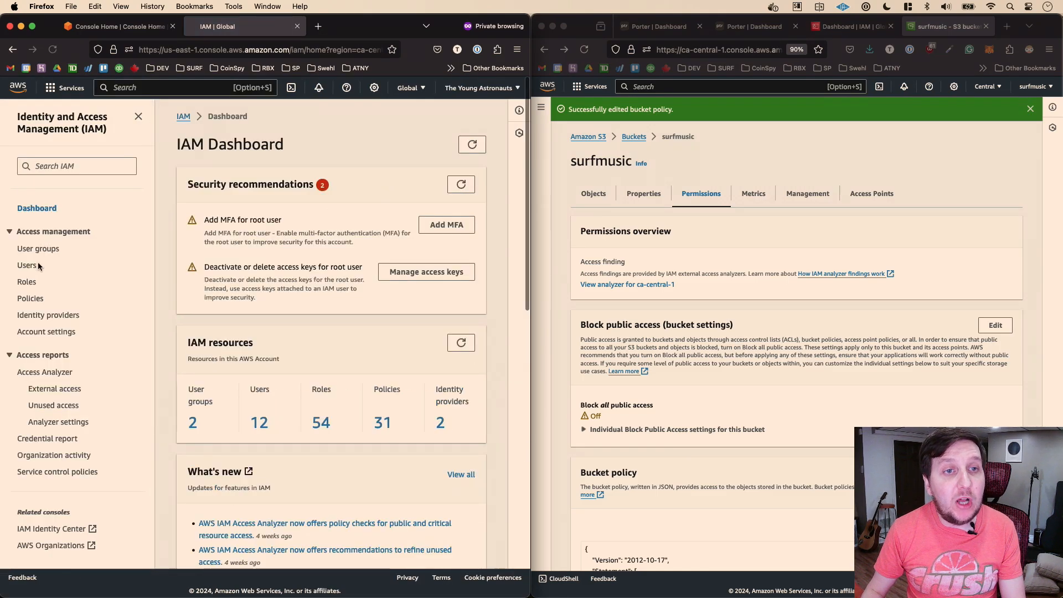
{"action": "left_click", "coordinate": [31, 299]}
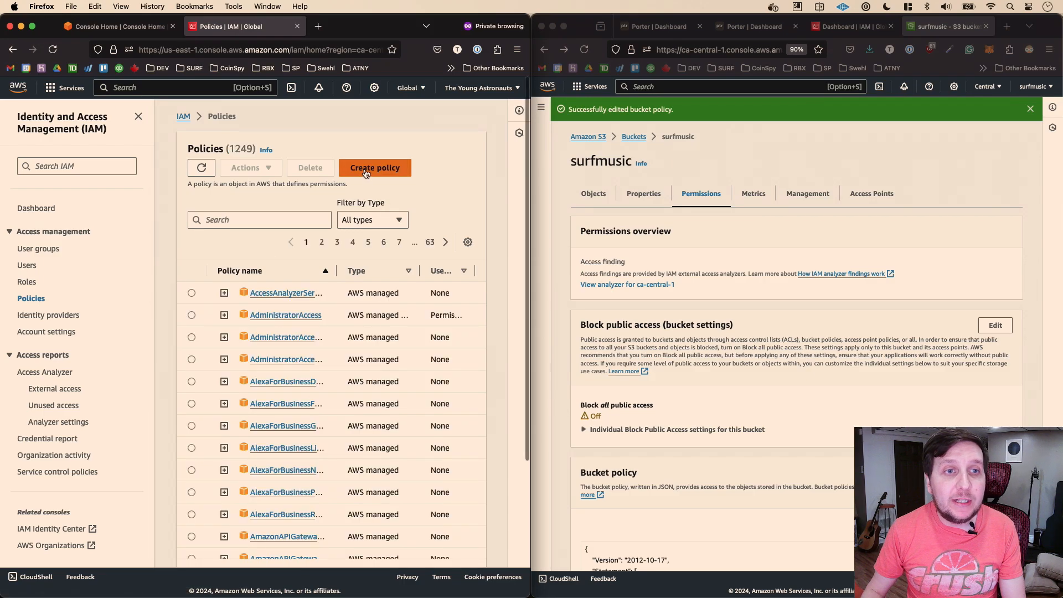
{"action": "left_click", "coordinate": [377, 168]}
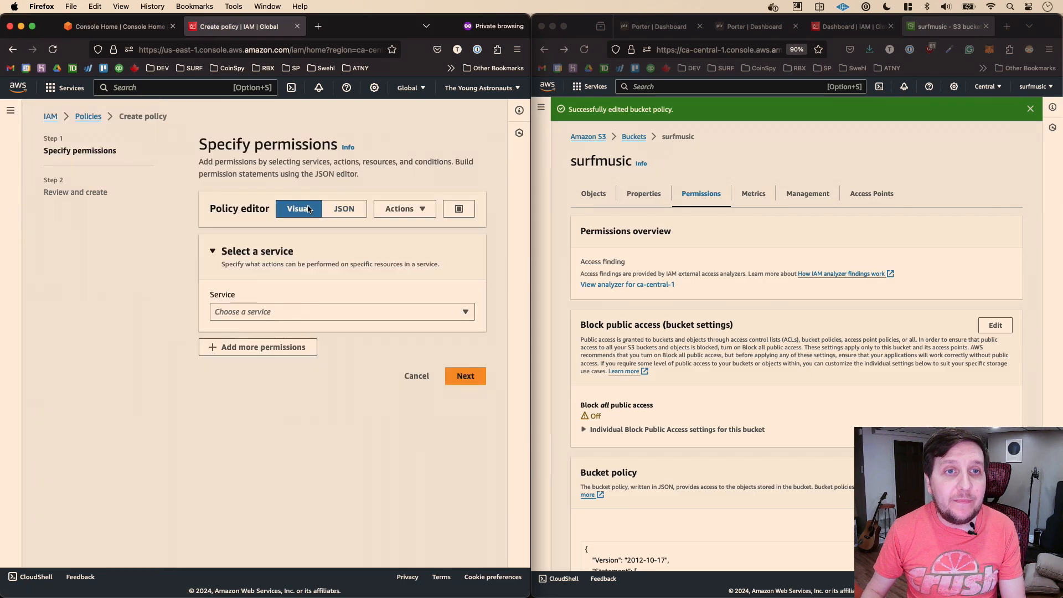
{"action": "left_click", "coordinate": [342, 209]}
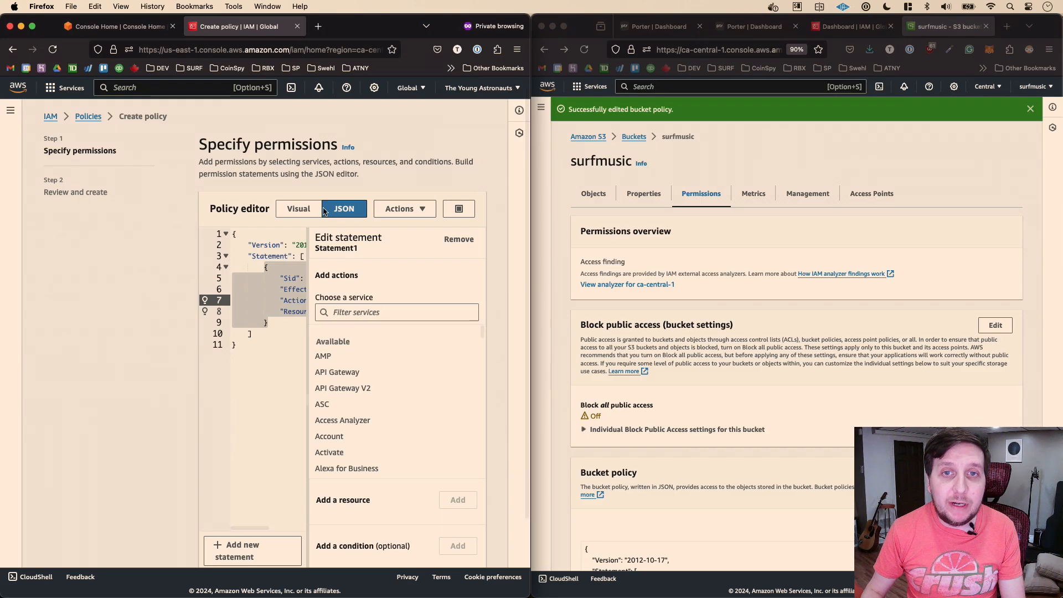
- Widen the source account's window and replace the default policy JSON with the replication template containing Source_Bucket_Name placeholders
{"action": "left_click_drag", "start_coordinate": [531, 223], "coordinate": [791, 224]}
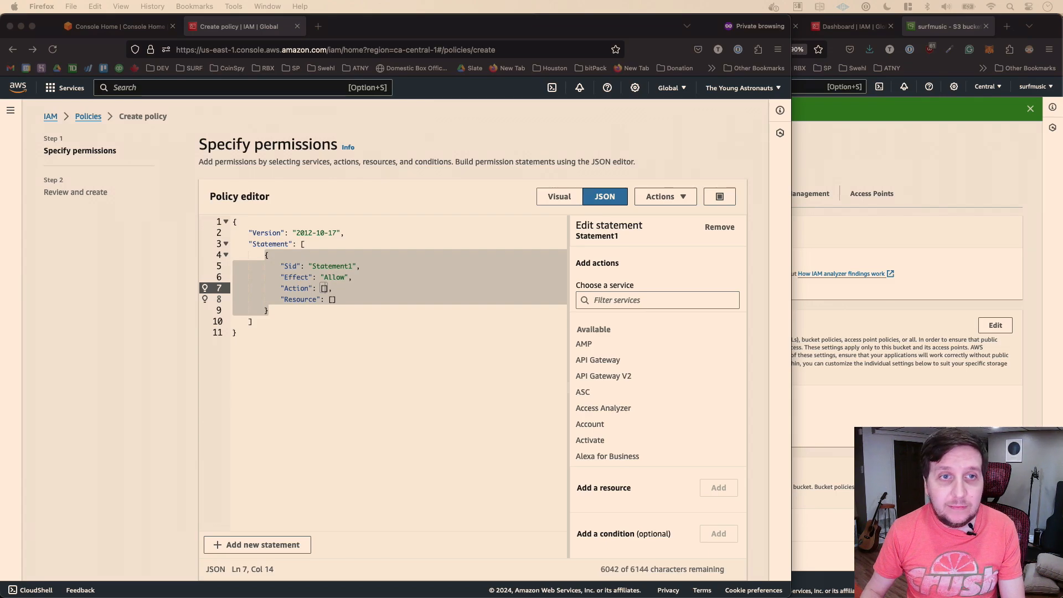
{"action": "left_click", "coordinate": [329, 311]}
{"action": "key", "text": "super+a"}
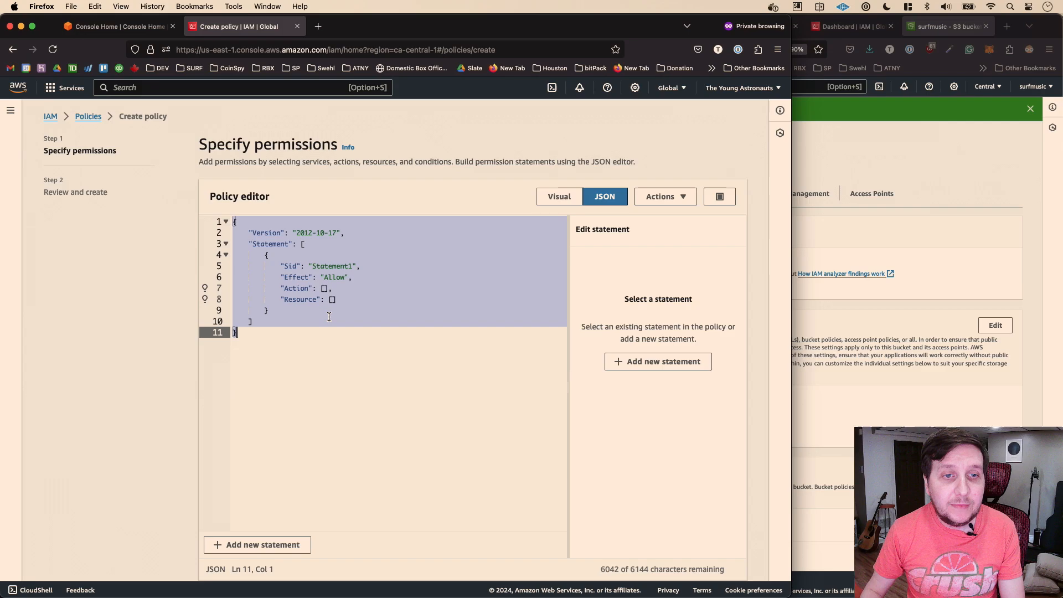
{"action": "key", "text": "super+v"}
{"action": "scroll", "coordinate": [369, 329], "scroll_direction": "up", "scroll_amount": 10}
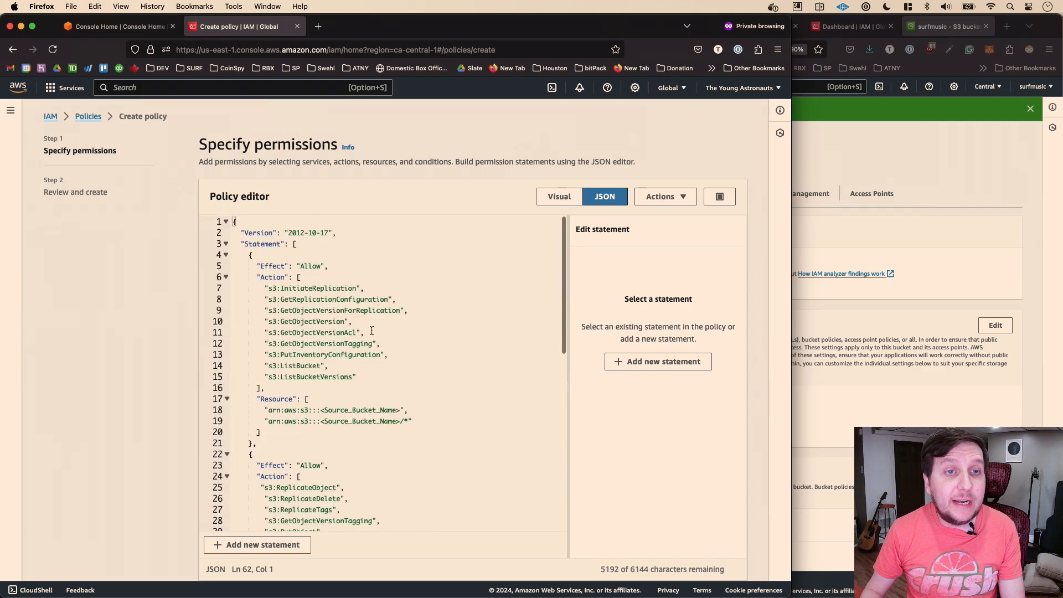
- In the source account's S3 bucket list, search for tya and open the tya-logging bucket
{"action": "left_click", "coordinate": [133, 32]}
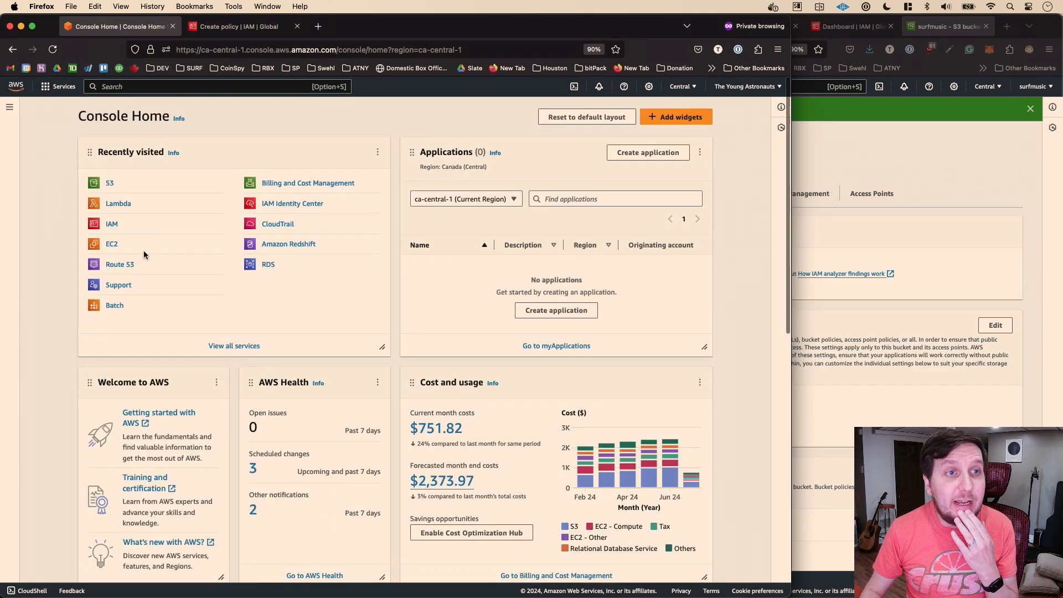
{"action": "left_click", "coordinate": [110, 184]}
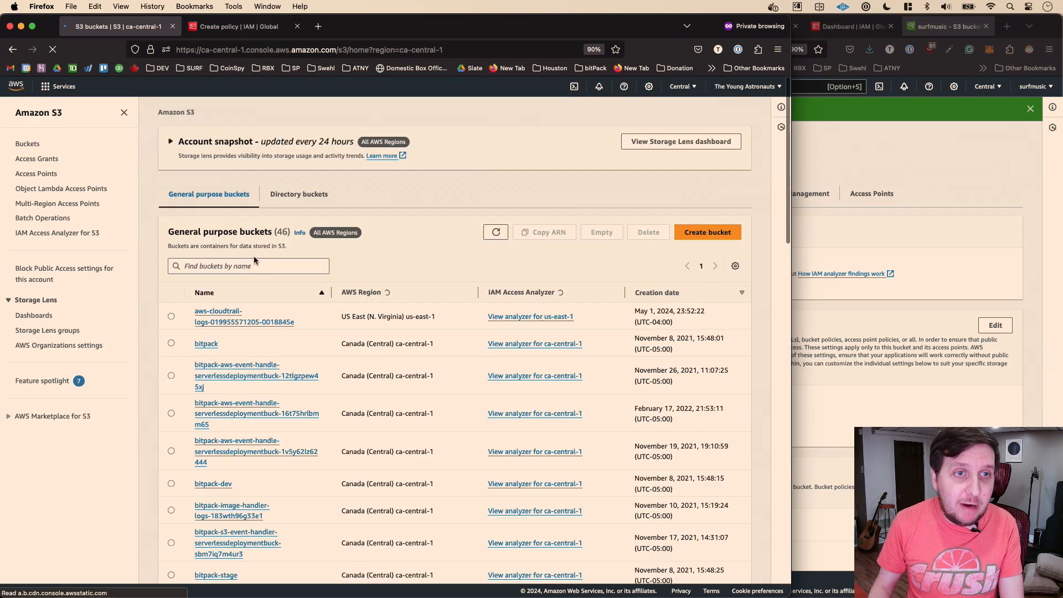
{"action": "left_click", "coordinate": [234, 265]}
{"action": "type", "text": "ya"}
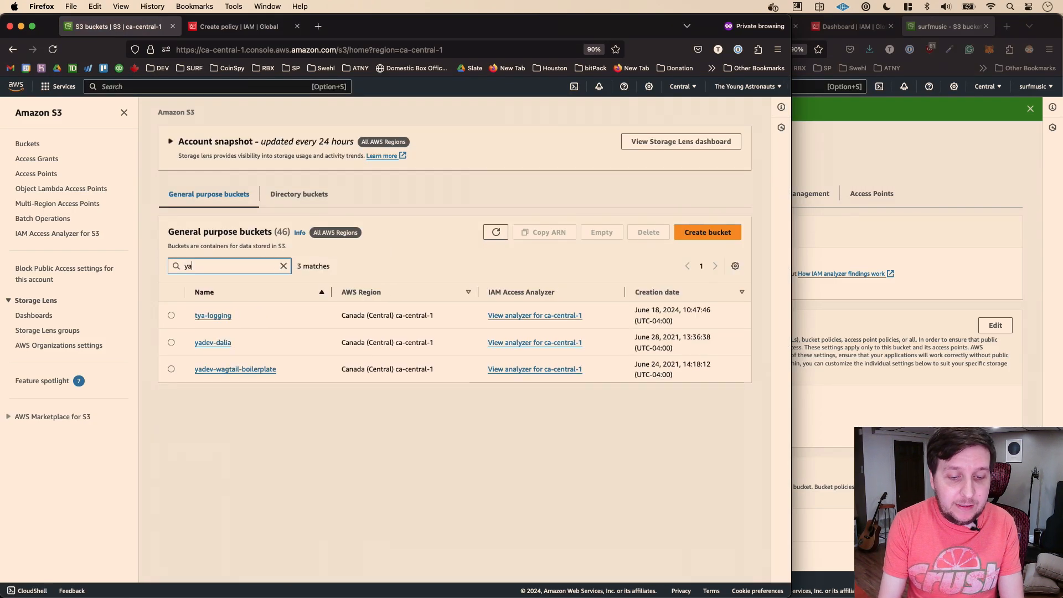
{"action": "key", "text": "BackSpace"}
{"action": "key", "text": "BackSpace"}
{"action": "type", "text": "tay"}
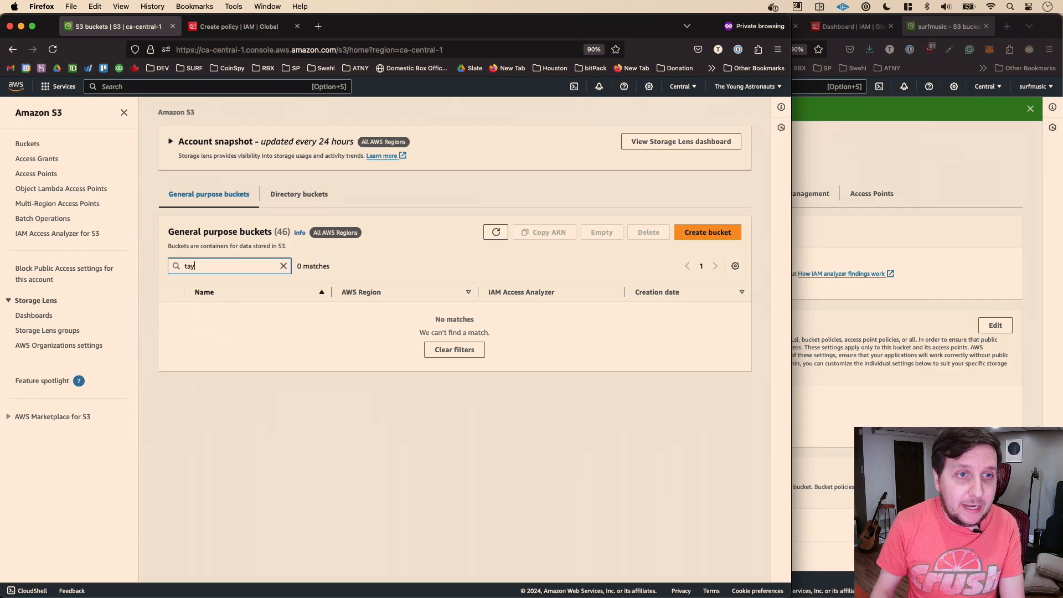
{"action": "key", "text": "BackSpace"}
{"action": "key", "text": "BackSpace"}
{"action": "key", "text": "BackSpace"}
{"action": "type", "text": "tya"}
{"action": "left_click", "coordinate": [213, 315]}
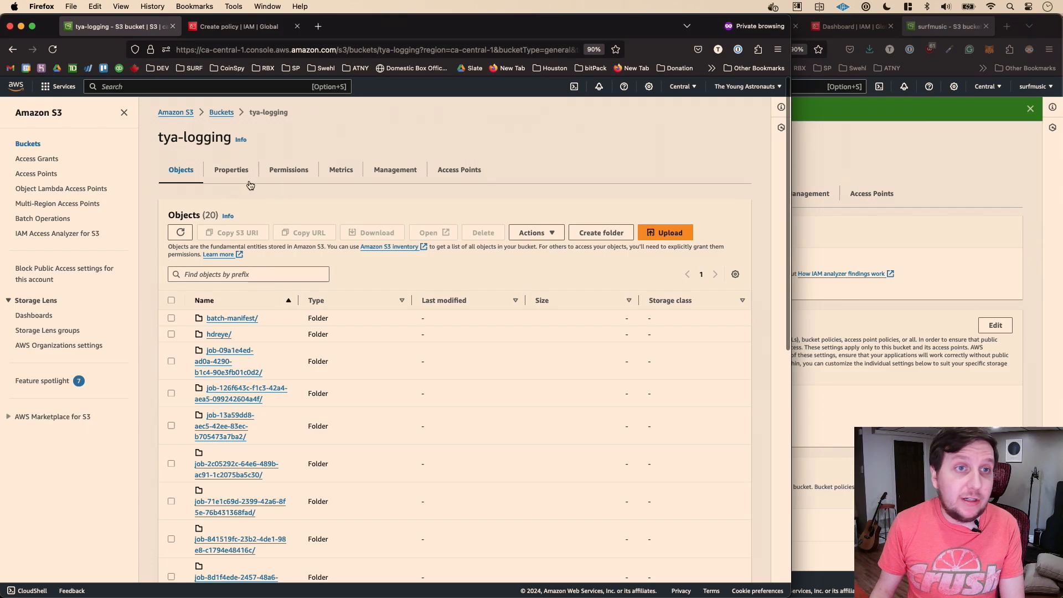
- Examine the tya-logging bucket's properties and its permissions
{"action": "left_click", "coordinate": [232, 170]}
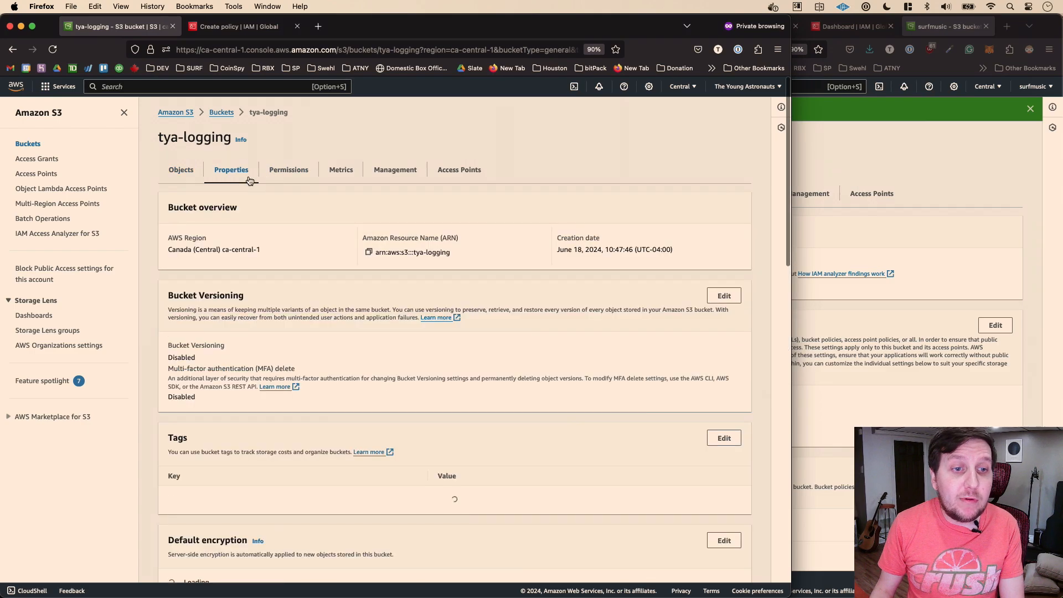
{"action": "scroll", "coordinate": [478, 301], "scroll_direction": "down", "scroll_amount": 4}
{"action": "scroll", "coordinate": [478, 303], "scroll_direction": "down", "scroll_amount": 8}
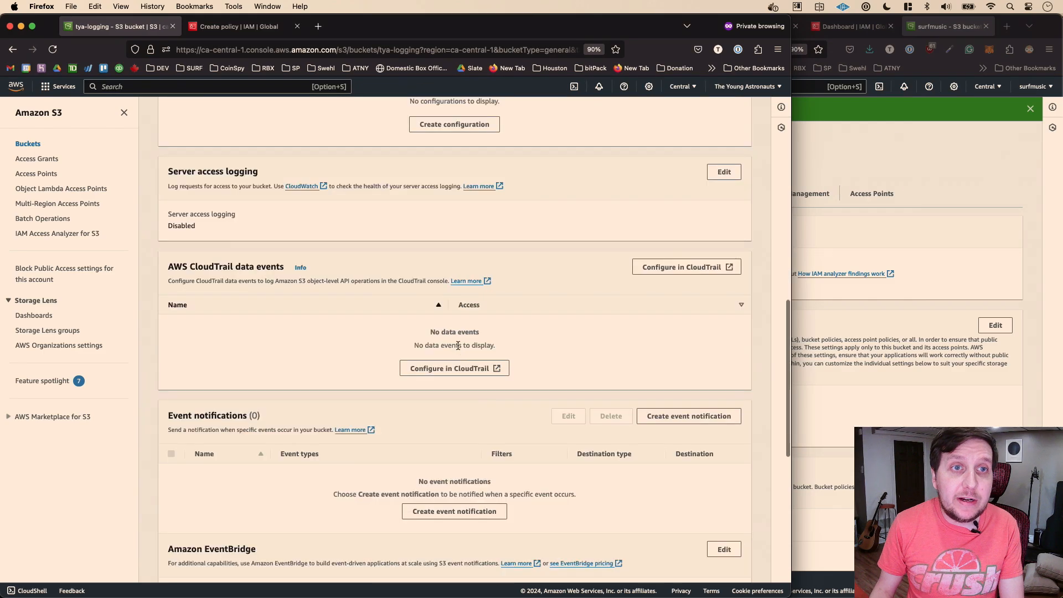
{"action": "scroll", "coordinate": [301, 250], "scroll_direction": "up", "scroll_amount": 12}
{"action": "left_click", "coordinate": [283, 169]}
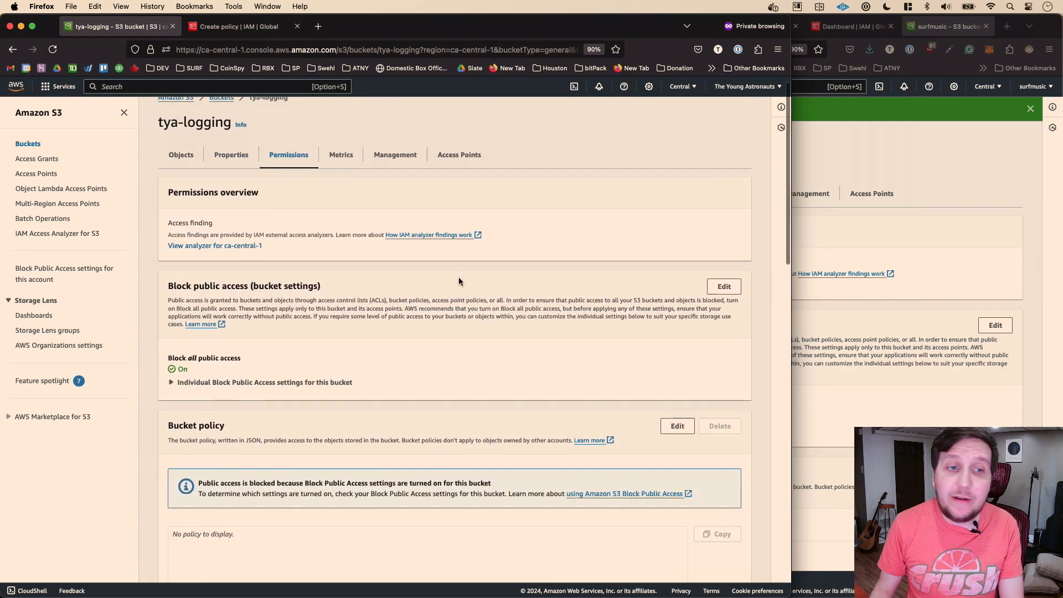
- Return to the IAM policy draft and replace the Source_Bucket_Name placeholder in the first statement's bucket ARN with surf-music
{"action": "scroll", "coordinate": [459, 276], "scroll_direction": "down", "scroll_amount": 7}
{"action": "scroll", "coordinate": [523, 326], "scroll_direction": "up", "scroll_amount": 10}
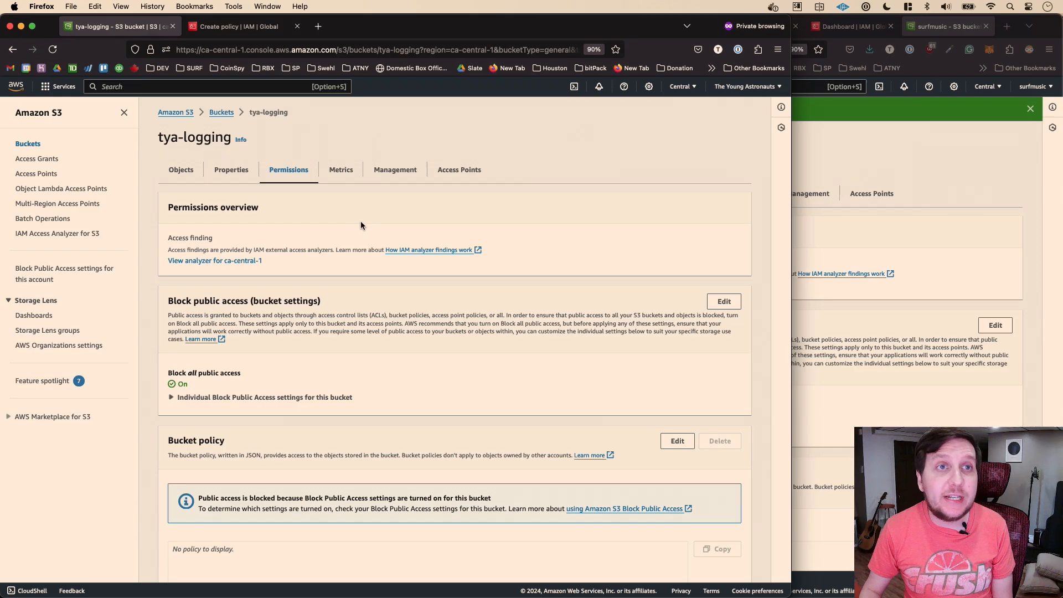
{"action": "left_click", "coordinate": [259, 28]}
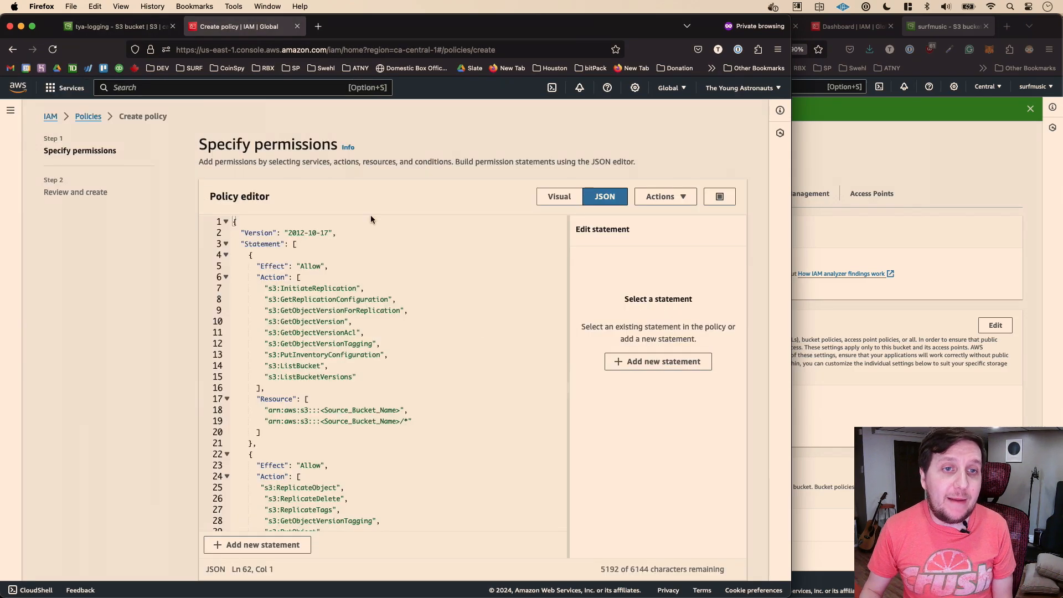
{"action": "left_click", "coordinate": [387, 233]}
{"action": "scroll", "coordinate": [387, 232], "scroll_direction": "down", "scroll_amount": 1}
{"action": "scroll", "coordinate": [387, 232], "scroll_direction": "up", "scroll_amount": 1}
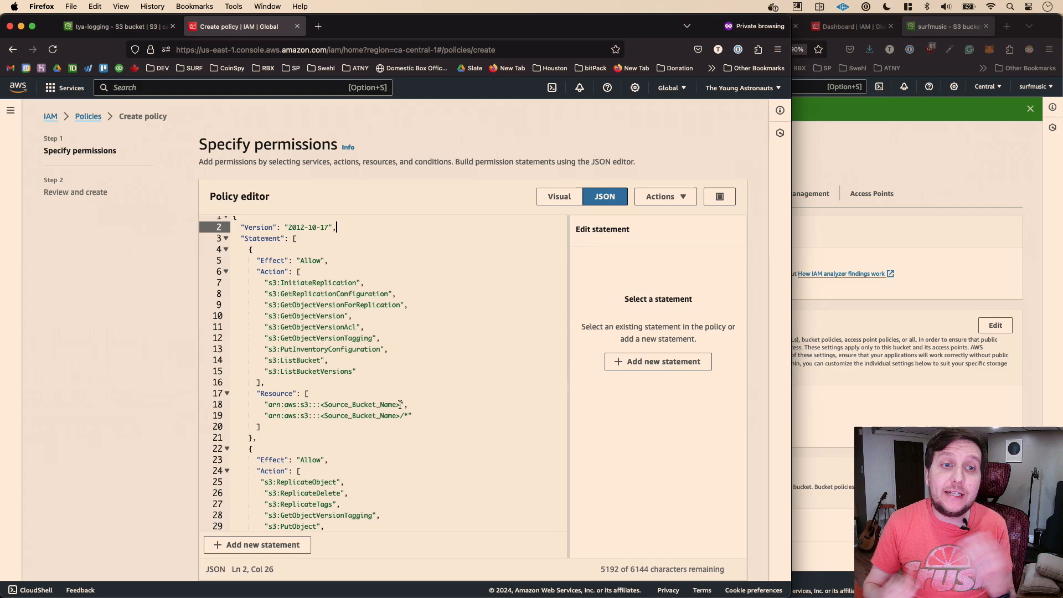
{"action": "left_click_drag", "start_coordinate": [401, 405], "coordinate": [320, 405]}
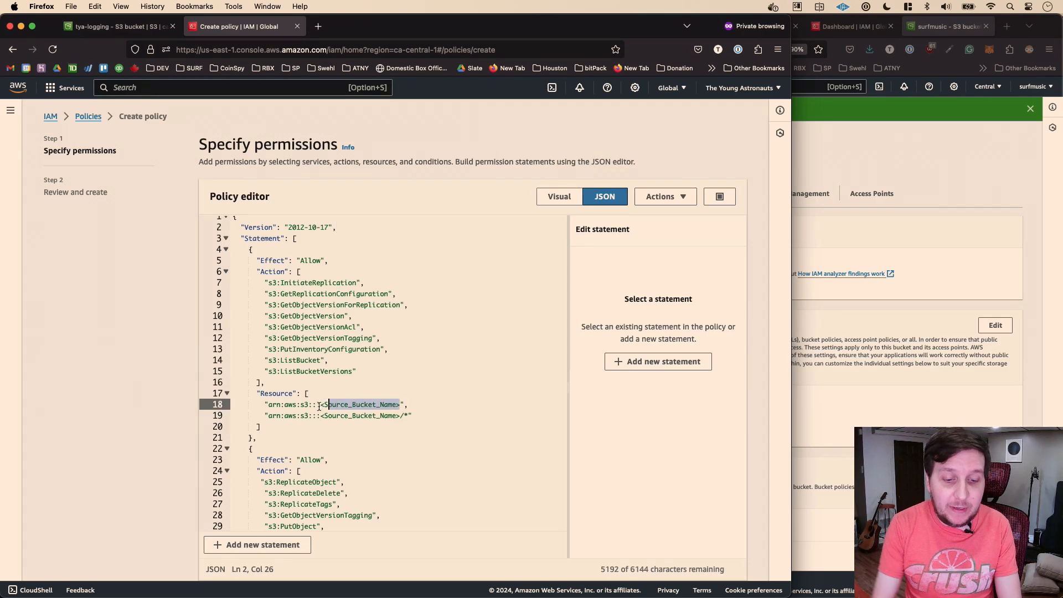
{"action": "type", "text": "surf-music"}
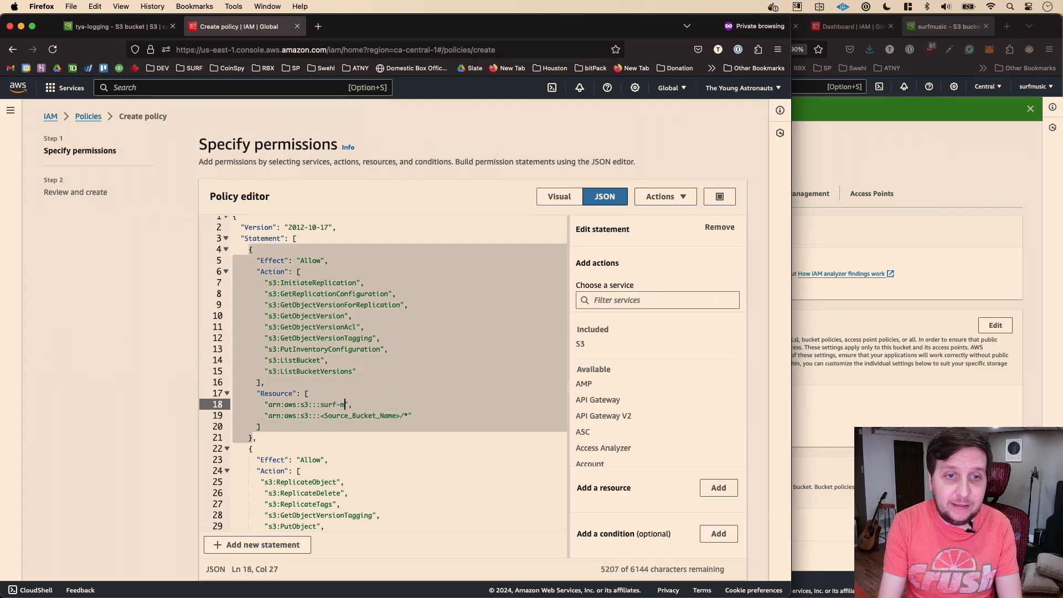
{"action": "key", "text": "BackSpace"}
{"action": "key", "text": "BackSpace"}
{"action": "key", "text": "BackSpace"}
{"action": "key", "text": "BackSpace"}
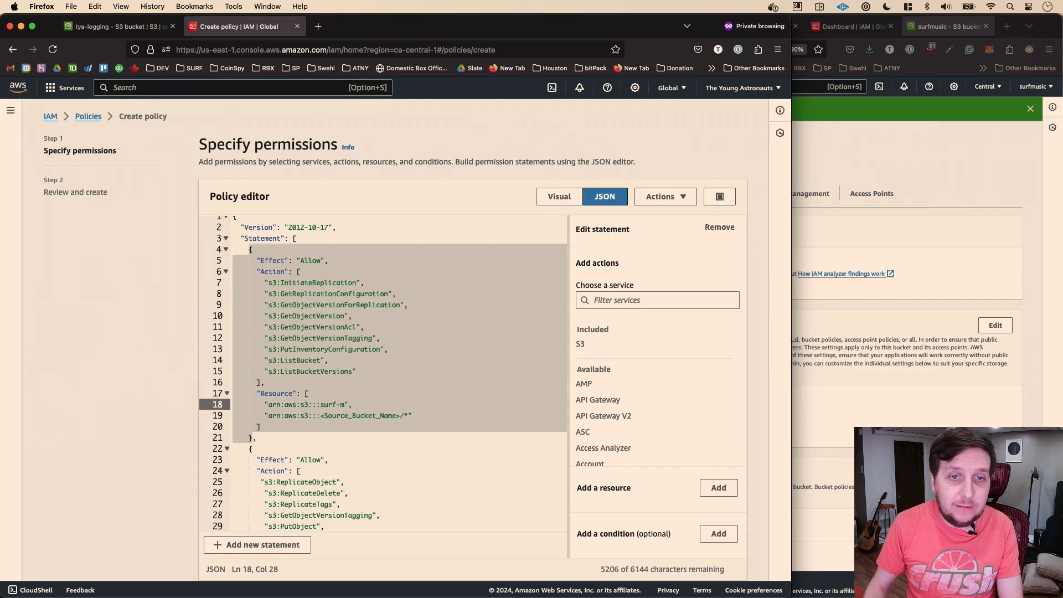
{"action": "type", "text": "usic"}
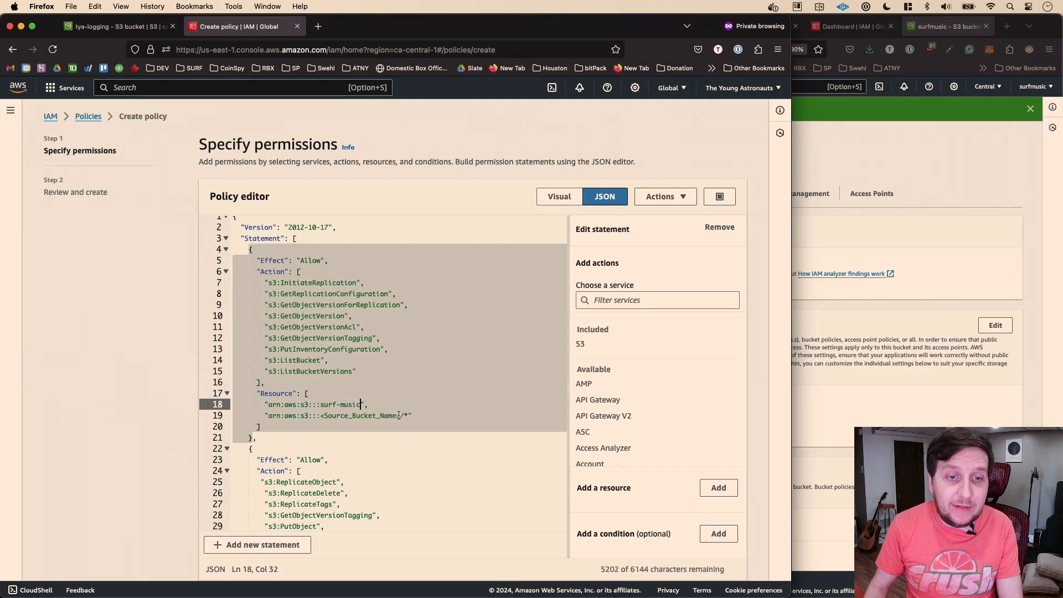
- Replace the Source_Bucket_Name placeholder in the first statement's object-level ARN with surf-music, keeping the /* suffix
{"action": "left_click_drag", "start_coordinate": [400, 415], "coordinate": [316, 414]}
{"action": "type", "text": "surf-mus"}
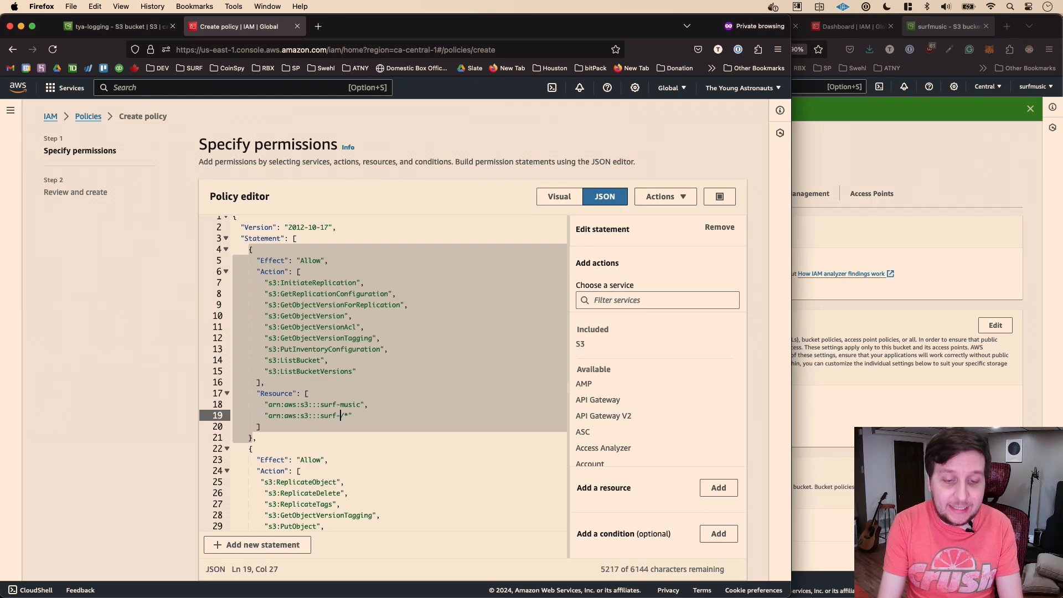
{"action": "type", "text": "ic"}
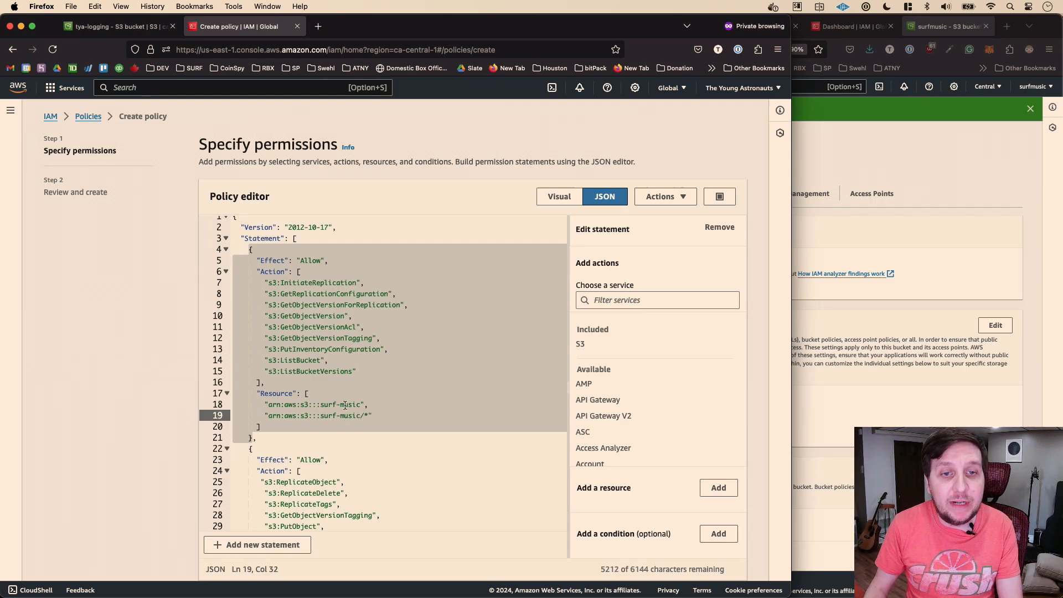
{"action": "left_click_drag", "start_coordinate": [364, 405], "coordinate": [336, 406]}
{"action": "left_click", "coordinate": [368, 415]}
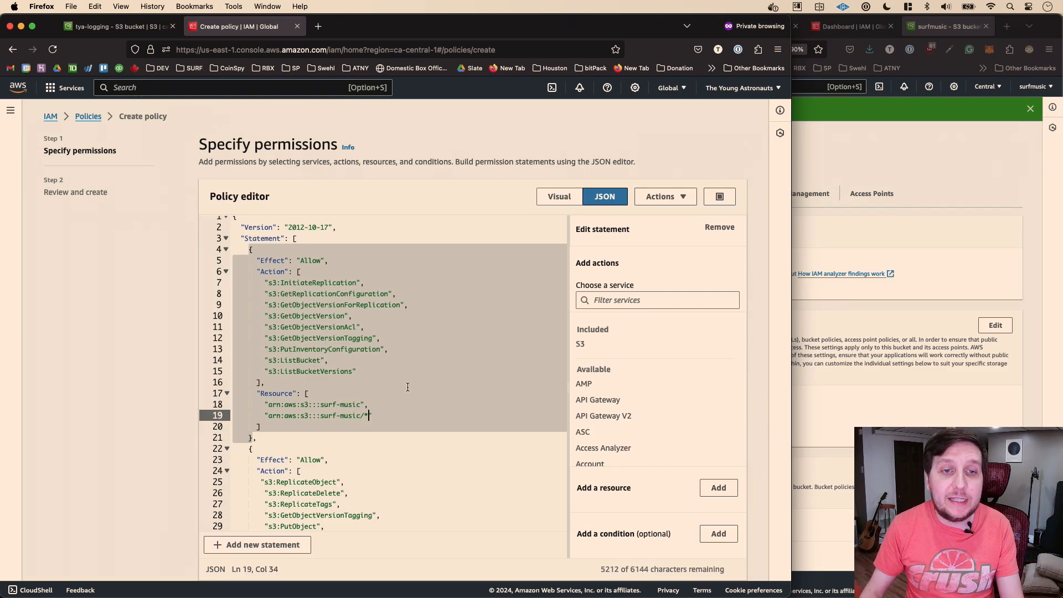
- Replace the Destination_Bucket_Name placeholder in the second statement's bucket ARN with surfmusic
{"action": "scroll", "coordinate": [406, 387], "scroll_direction": "down", "scroll_amount": 1}
{"action": "scroll", "coordinate": [342, 431], "scroll_direction": "down", "scroll_amount": 1}
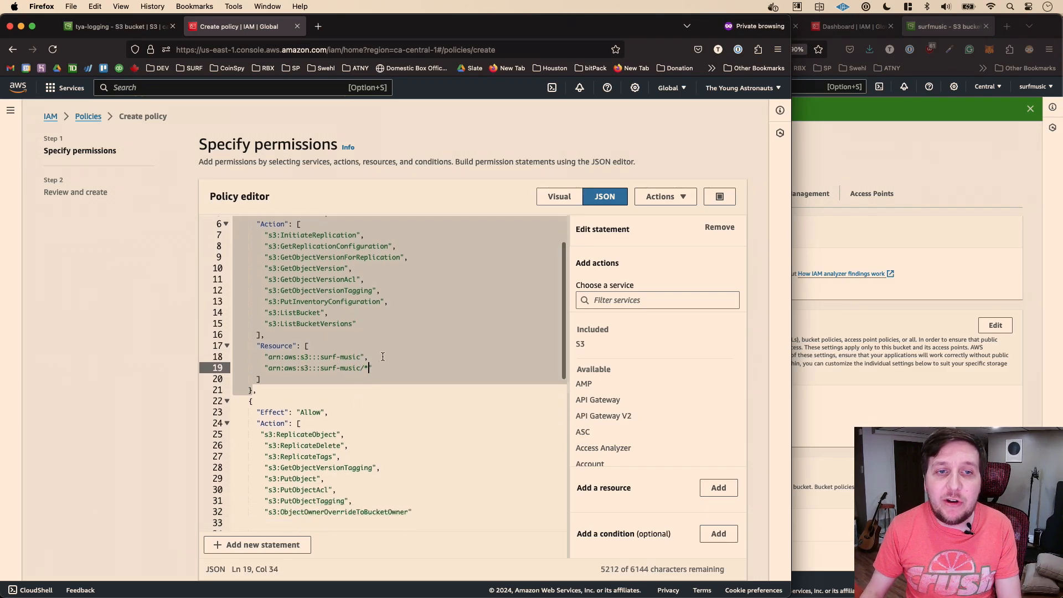
{"action": "left_click", "coordinate": [225, 356]}
{"action": "left_click", "coordinate": [413, 345]}
{"action": "scroll", "coordinate": [443, 333], "scroll_direction": "down", "scroll_amount": 2}
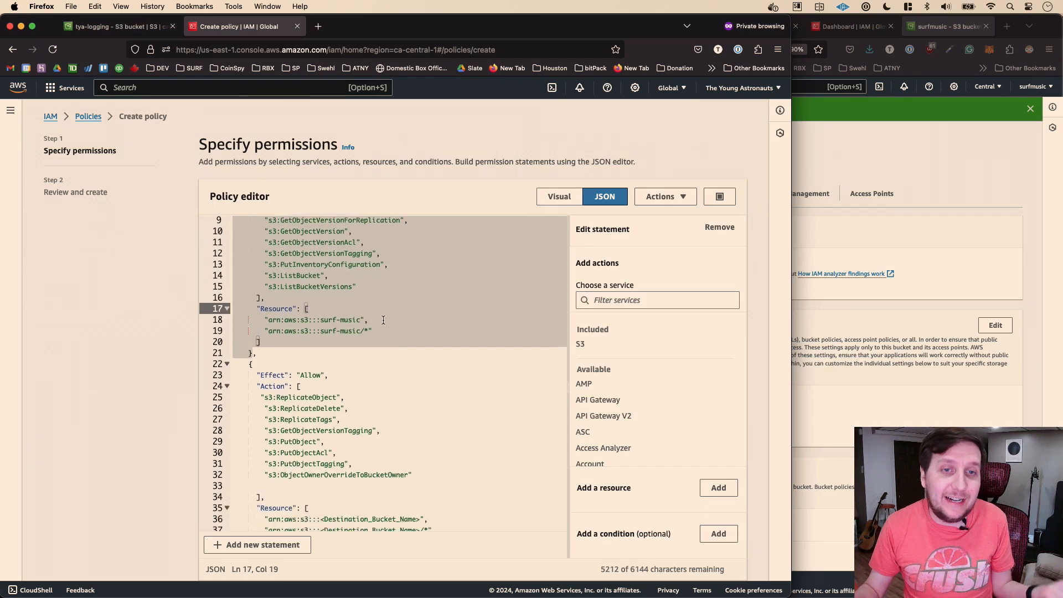
{"action": "scroll", "coordinate": [390, 314], "scroll_direction": "down", "scroll_amount": 2}
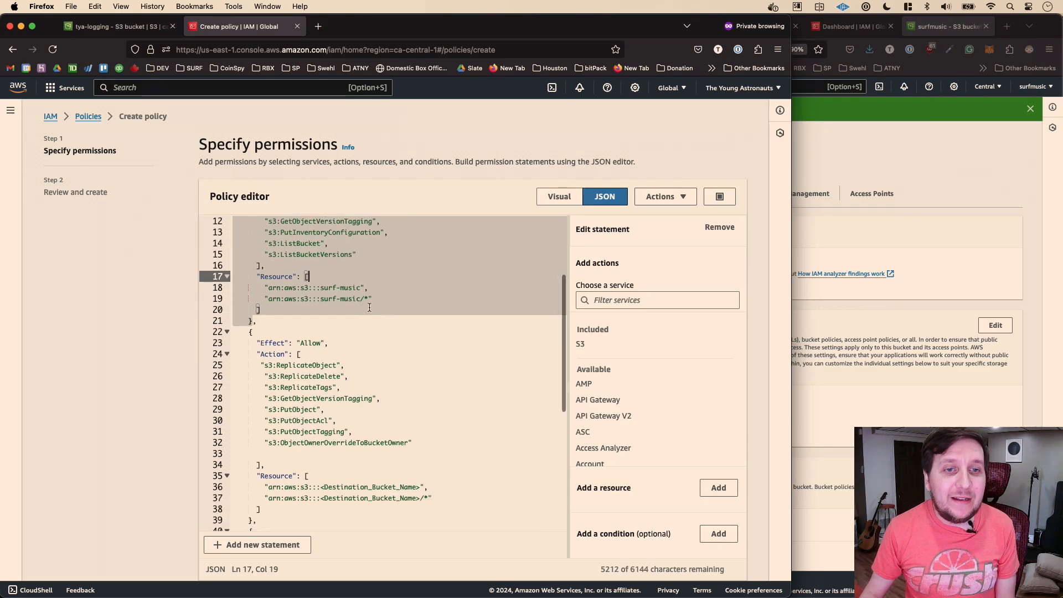
{"action": "left_click", "coordinate": [355, 301]}
{"action": "scroll", "coordinate": [355, 302], "scroll_direction": "down", "scroll_amount": 1}
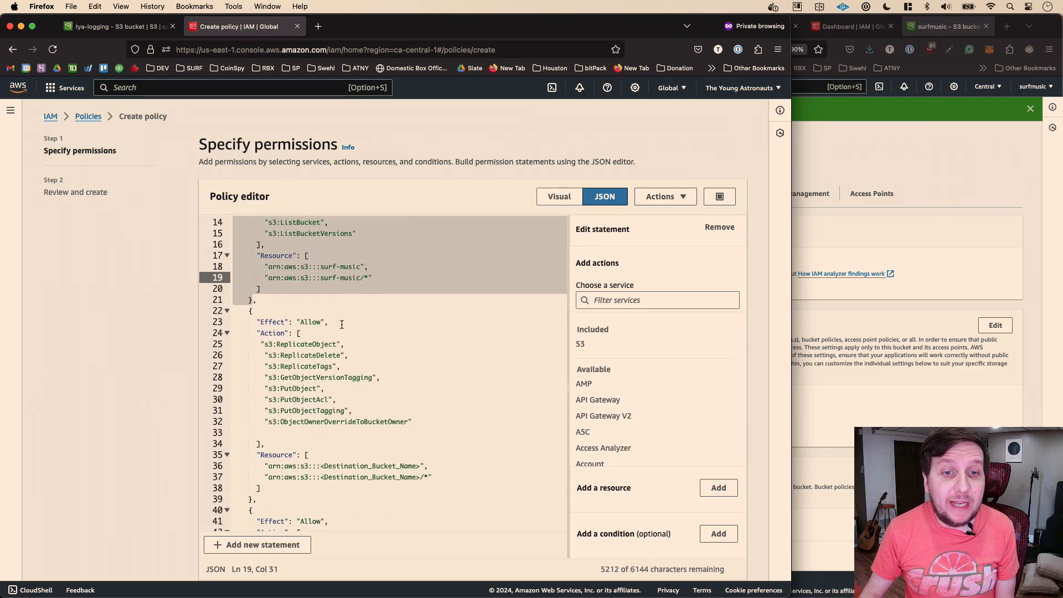
{"action": "scroll", "coordinate": [416, 465], "scroll_direction": "down", "scroll_amount": 1}
{"action": "left_click_drag", "start_coordinate": [420, 460], "coordinate": [320, 460]}
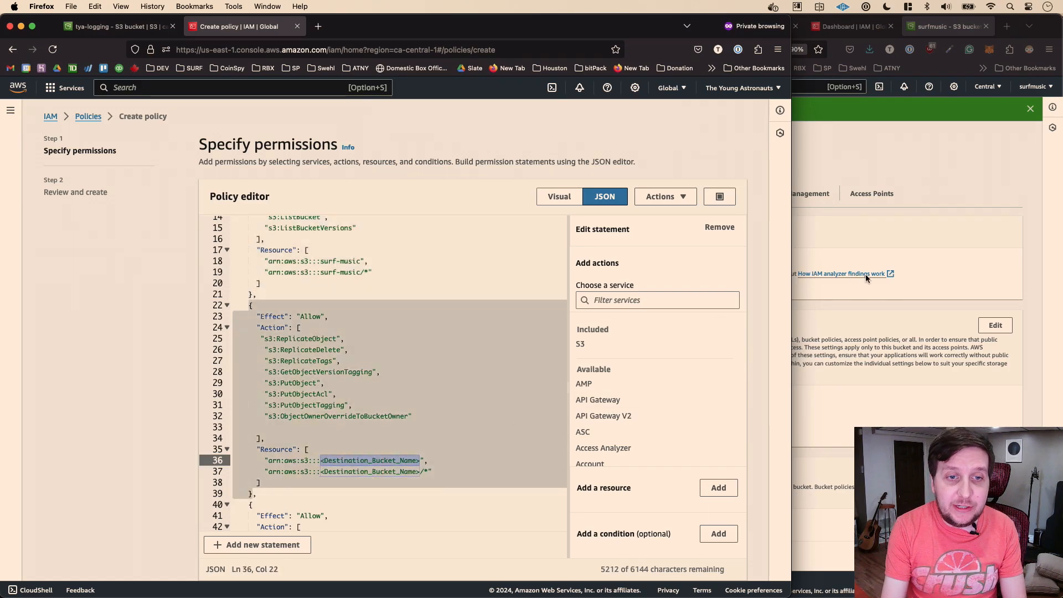
{"action": "type", "text": "surfmusic"}
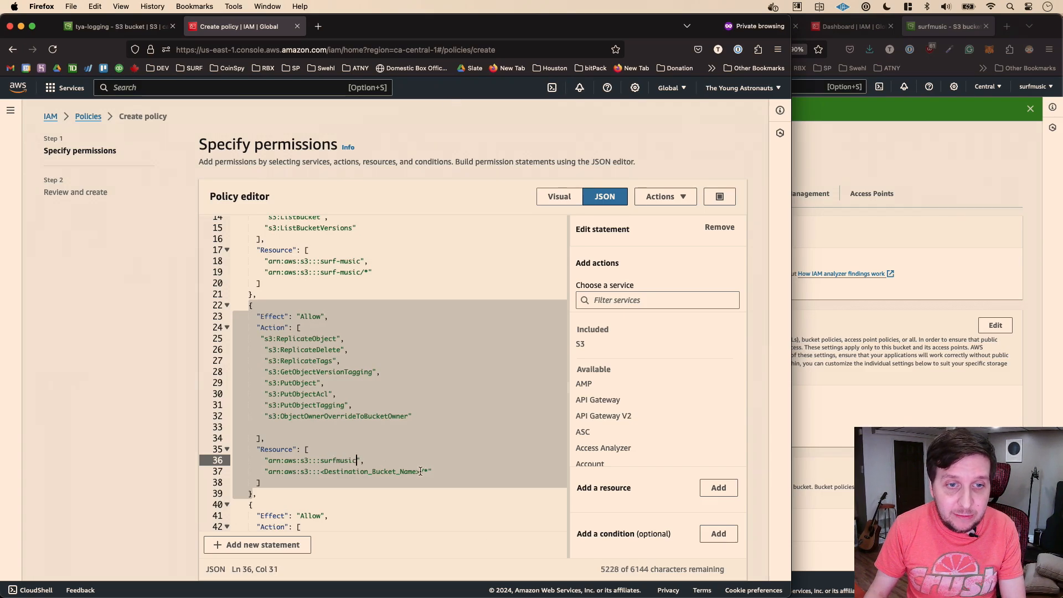
- Replace the Destination_Bucket_Name placeholder in the second statement's object-level ARN with surfmusic, keeping the /* suffix
{"action": "left_click_drag", "start_coordinate": [420, 471], "coordinate": [319, 471]}
{"action": "type", "text": "sur"}
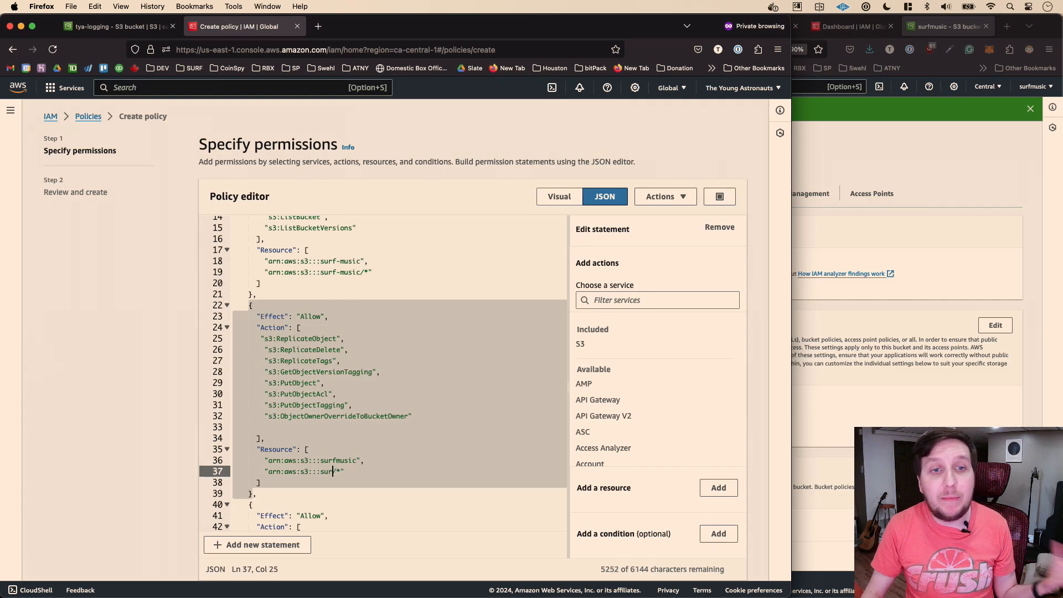
{"action": "type", "text": "f"}
{"action": "left_click", "coordinate": [354, 351]}
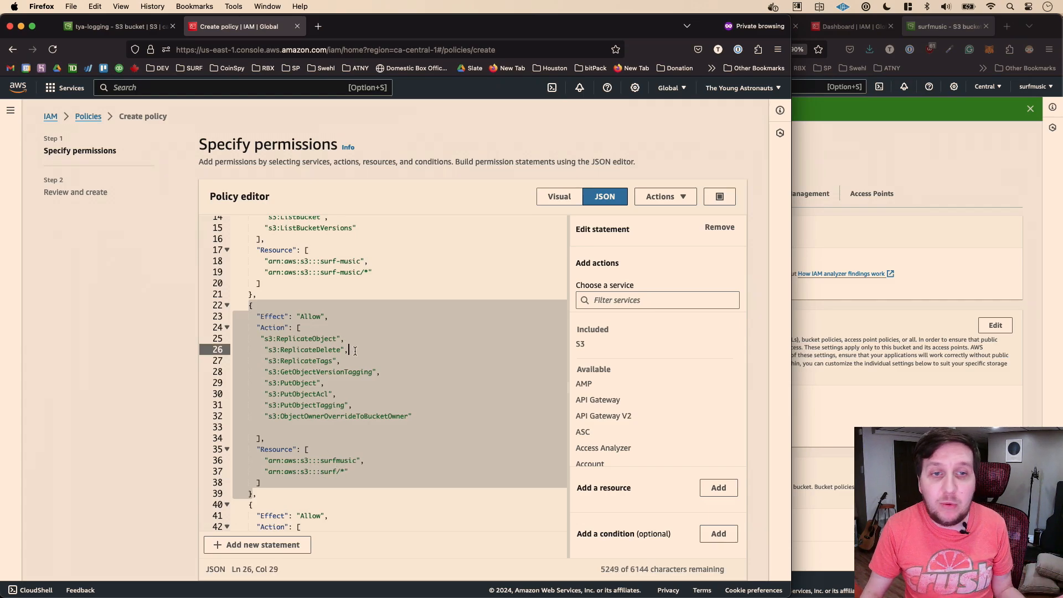
{"action": "left_click", "coordinate": [340, 383]}
{"action": "left_click", "coordinate": [348, 390]}
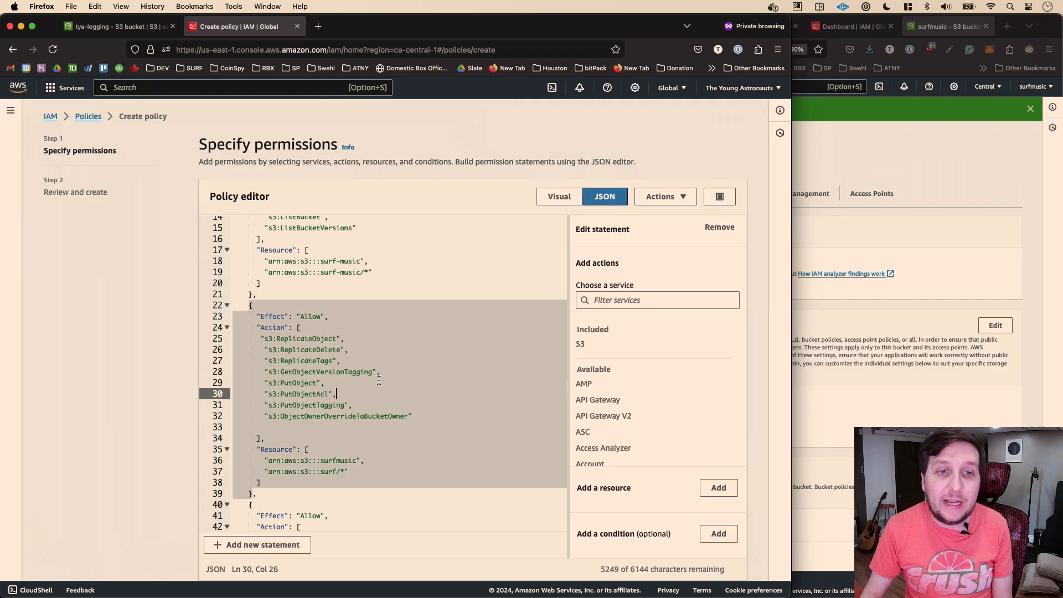
{"action": "scroll", "coordinate": [360, 359], "scroll_direction": "down", "scroll_amount": 2}
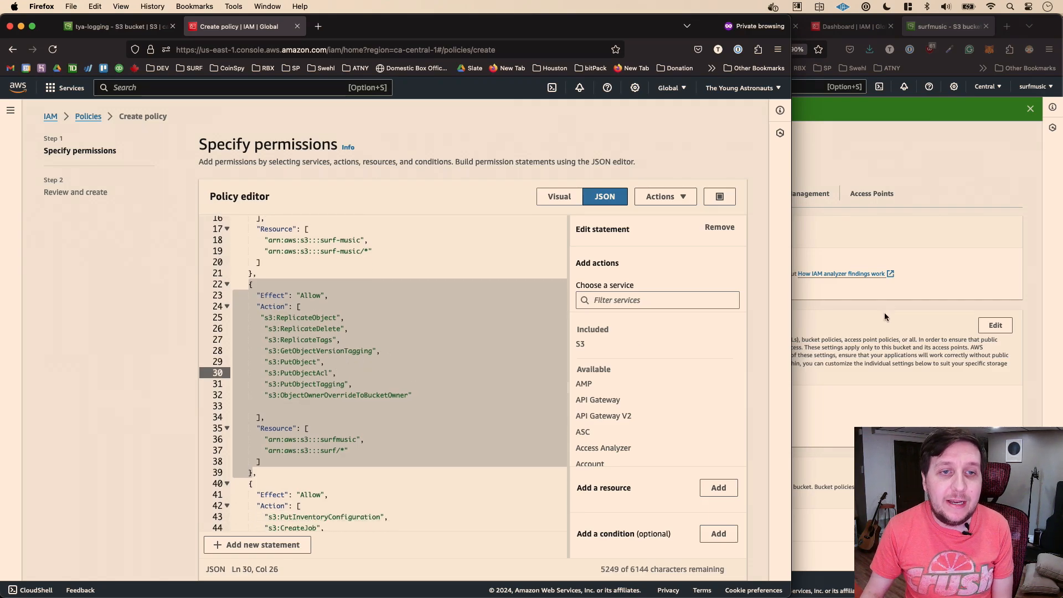
{"action": "scroll", "coordinate": [415, 299], "scroll_direction": "down", "scroll_amount": 3}
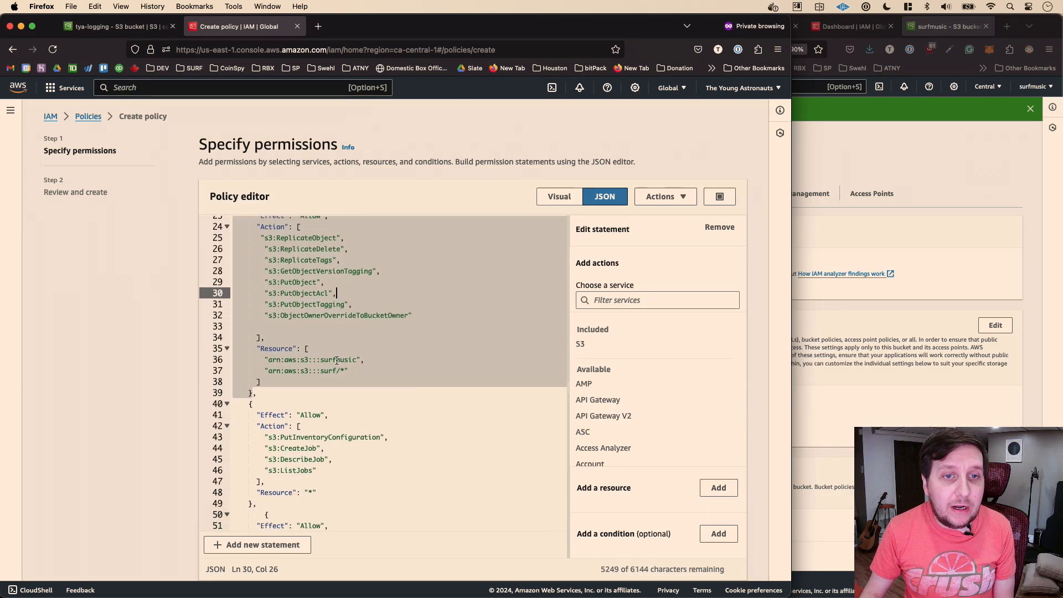
{"action": "double_click", "coordinate": [339, 360]}
{"action": "left_click", "coordinate": [336, 370]}
{"action": "type", "text": "musi"}
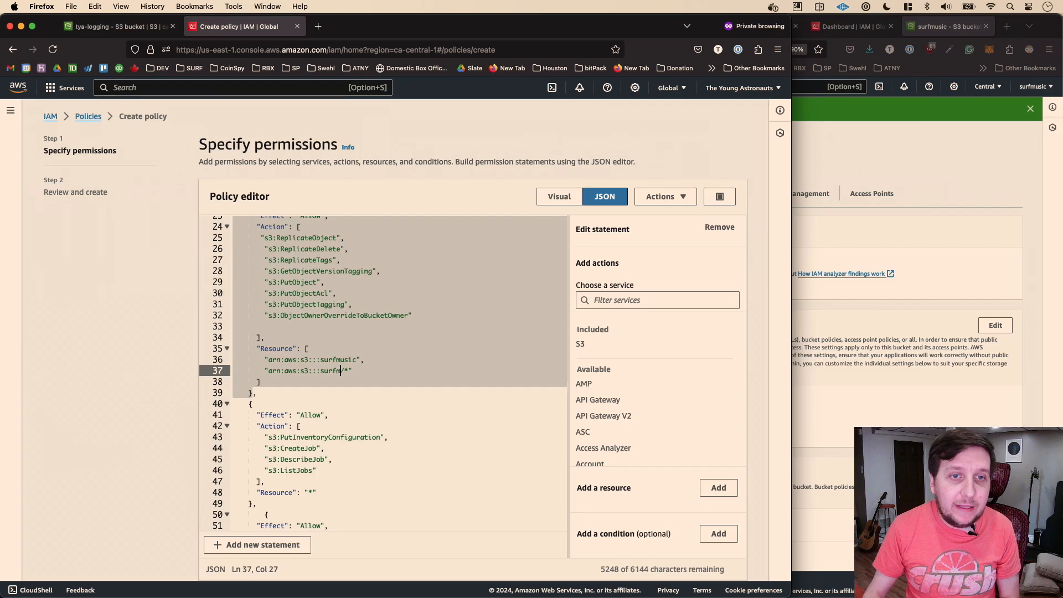
{"action": "type", "text": "c"}
- Review the policy's remaining statements, covering the inventory and job actions and the object permissions on the tya-logging bucket
{"action": "scroll", "coordinate": [302, 335], "scroll_direction": "down", "scroll_amount": 3}
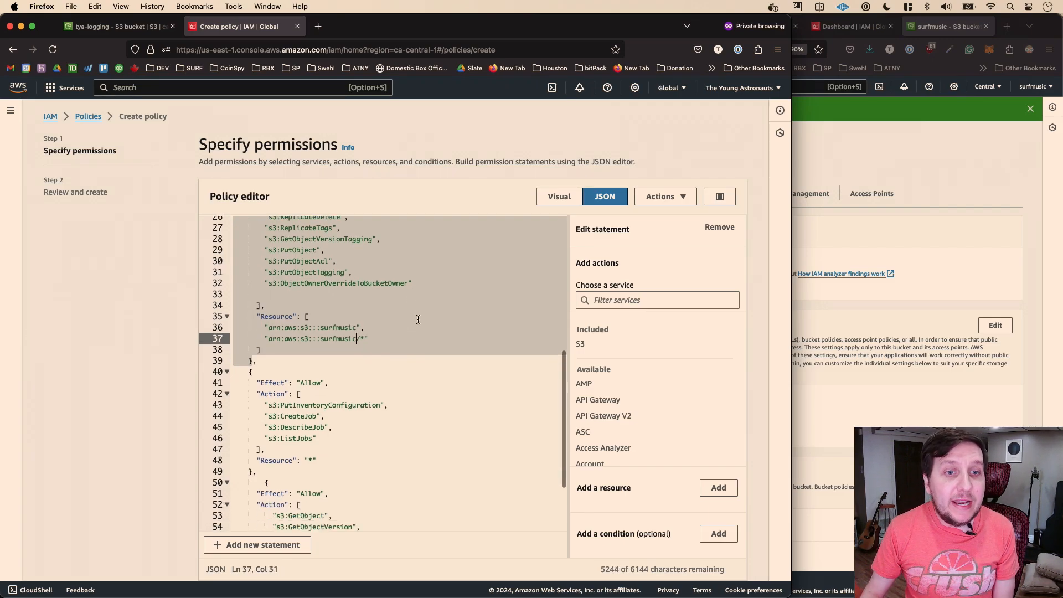
{"action": "left_click", "coordinate": [301, 335]}
{"action": "scroll", "coordinate": [305, 339], "scroll_direction": "down", "scroll_amount": 1}
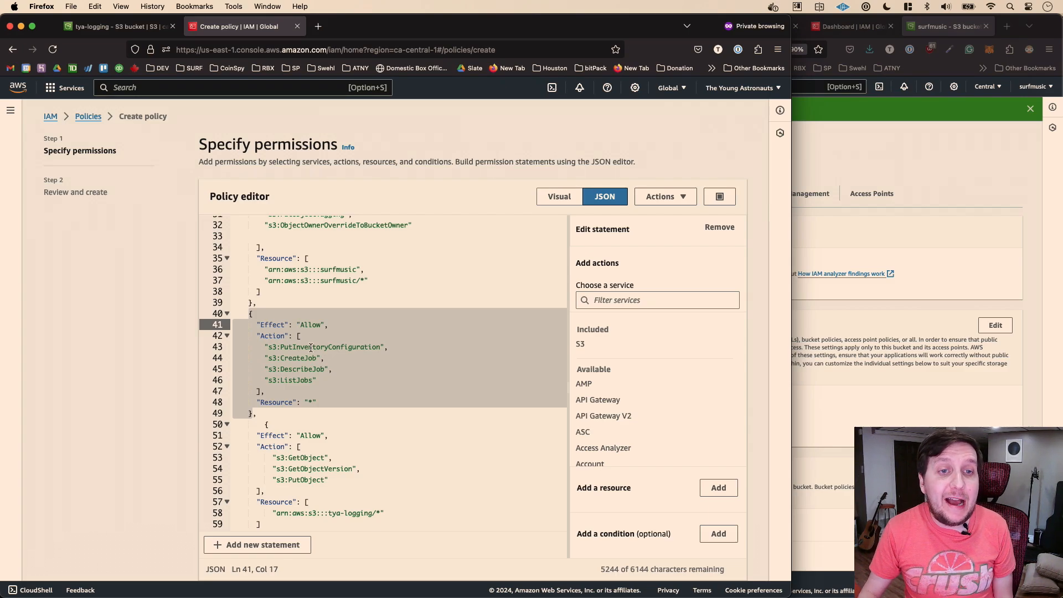
{"action": "scroll", "coordinate": [310, 346], "scroll_direction": "down", "scroll_amount": 1}
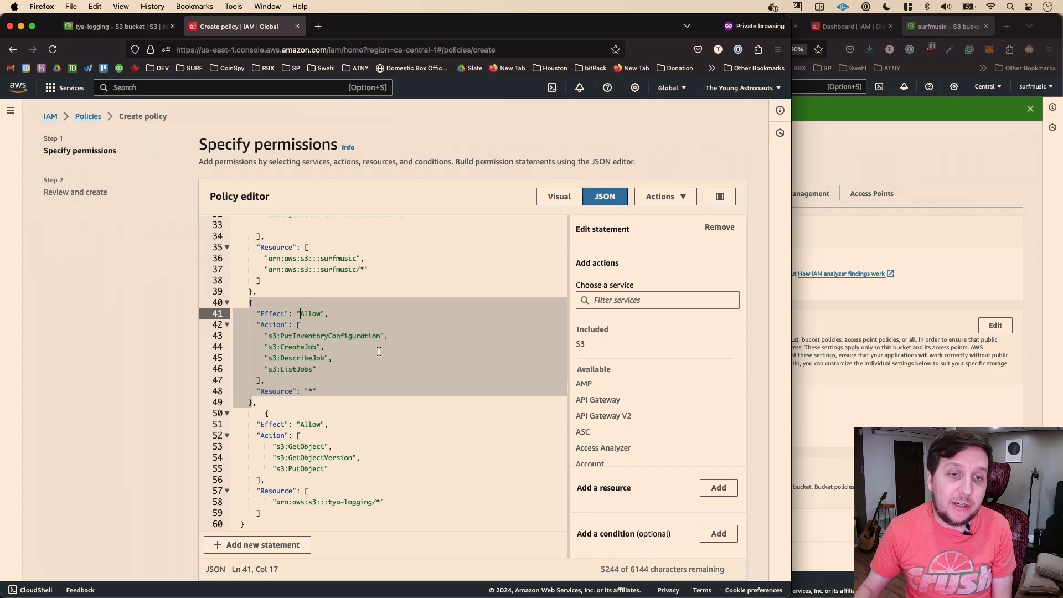
{"action": "scroll", "coordinate": [373, 354], "scroll_direction": "down", "scroll_amount": 2}
{"action": "scroll", "coordinate": [386, 331], "scroll_direction": "down", "scroll_amount": 1}
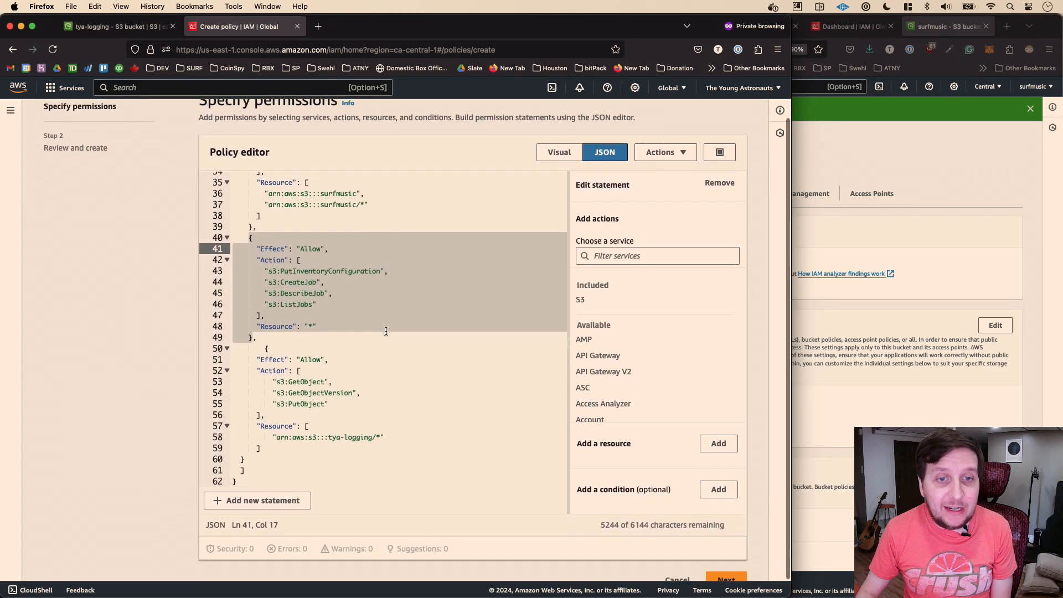
{"action": "left_click", "coordinate": [332, 359]}
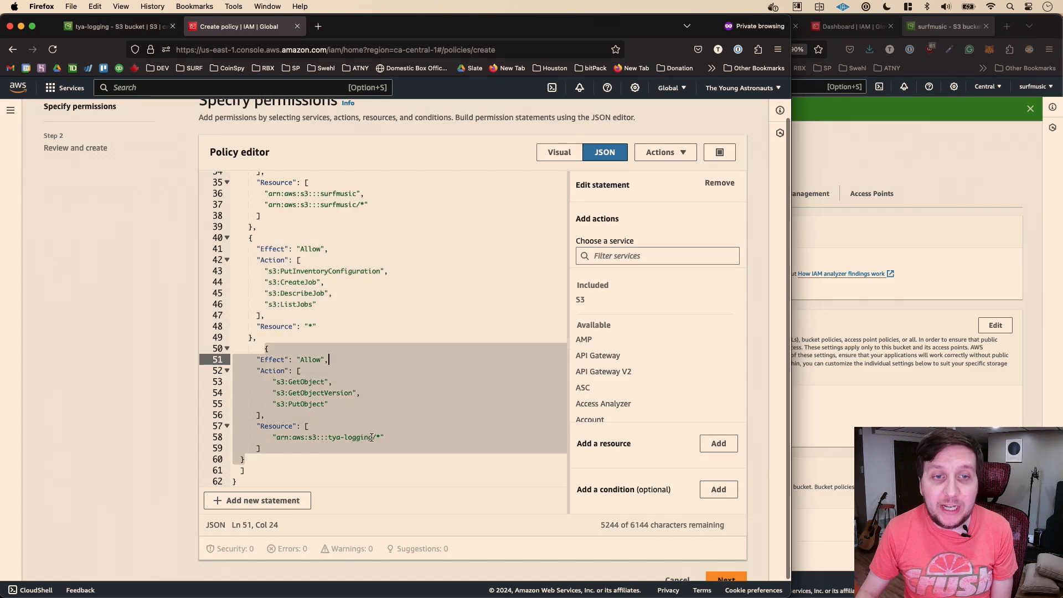
{"action": "left_click_drag", "start_coordinate": [372, 437], "coordinate": [329, 438]}
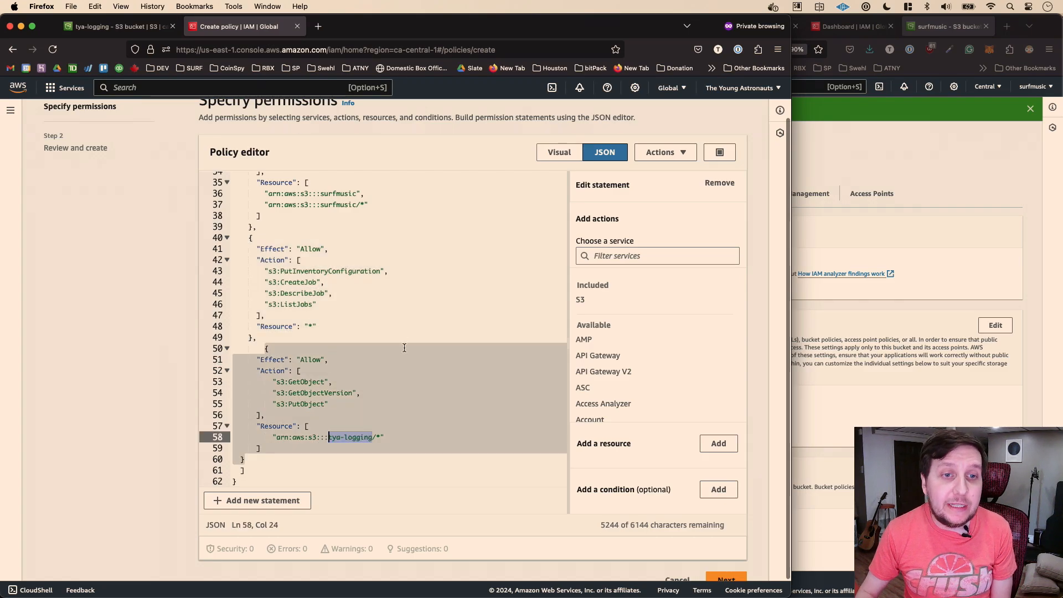
{"action": "left_click", "coordinate": [390, 394]}
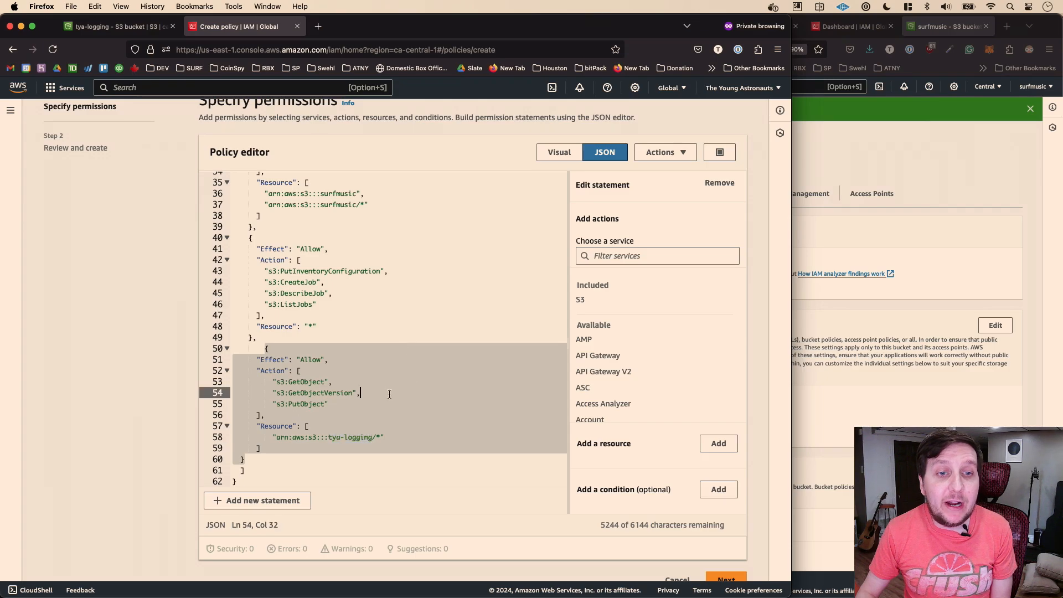
{"action": "double_click", "coordinate": [308, 382]}
{"action": "double_click", "coordinate": [324, 394]}
{"action": "left_click", "coordinate": [328, 404]}
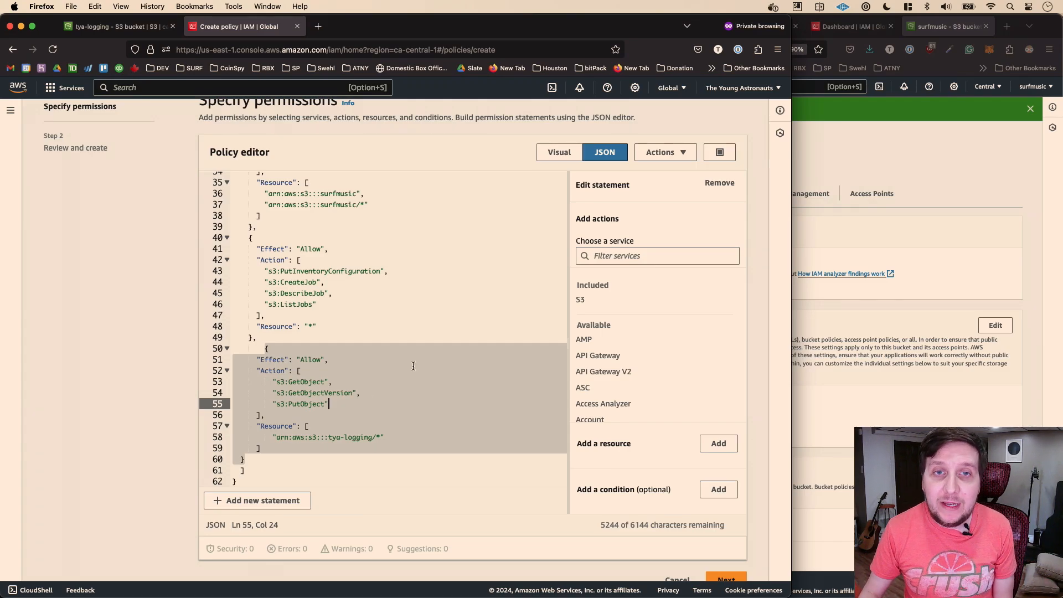
{"action": "scroll", "coordinate": [460, 362], "scroll_direction": "up", "scroll_amount": 5}
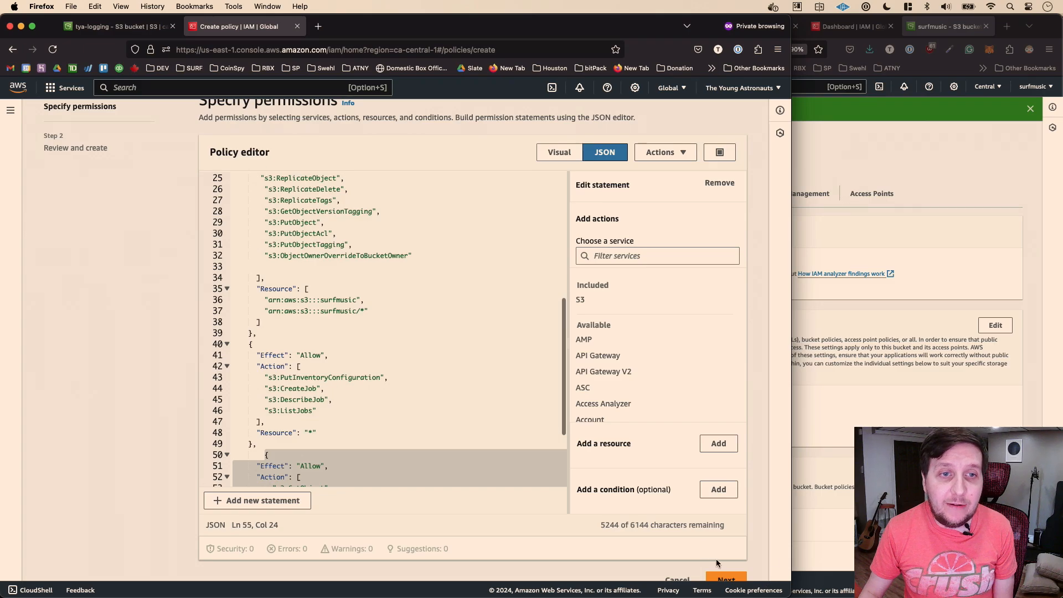
- Proceed to the policy's review stage and name the policy surf-admin-migration
{"action": "left_click", "coordinate": [724, 578]}
{"action": "scroll", "coordinate": [334, 277], "scroll_direction": "down", "scroll_amount": 10}
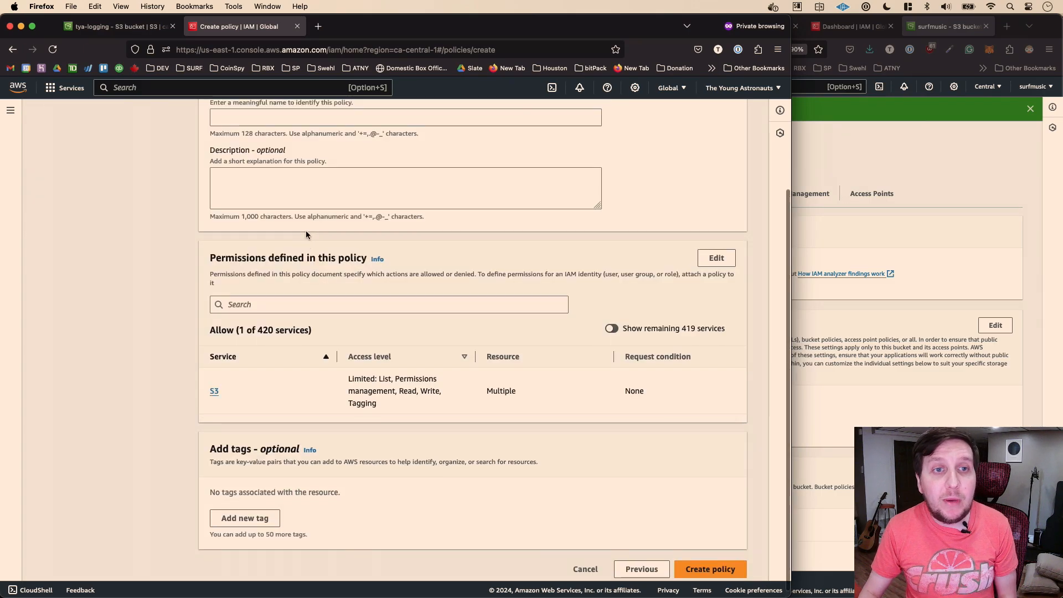
{"action": "scroll", "coordinate": [305, 234], "scroll_direction": "up", "scroll_amount": 5}
{"action": "left_click", "coordinate": [290, 258]}
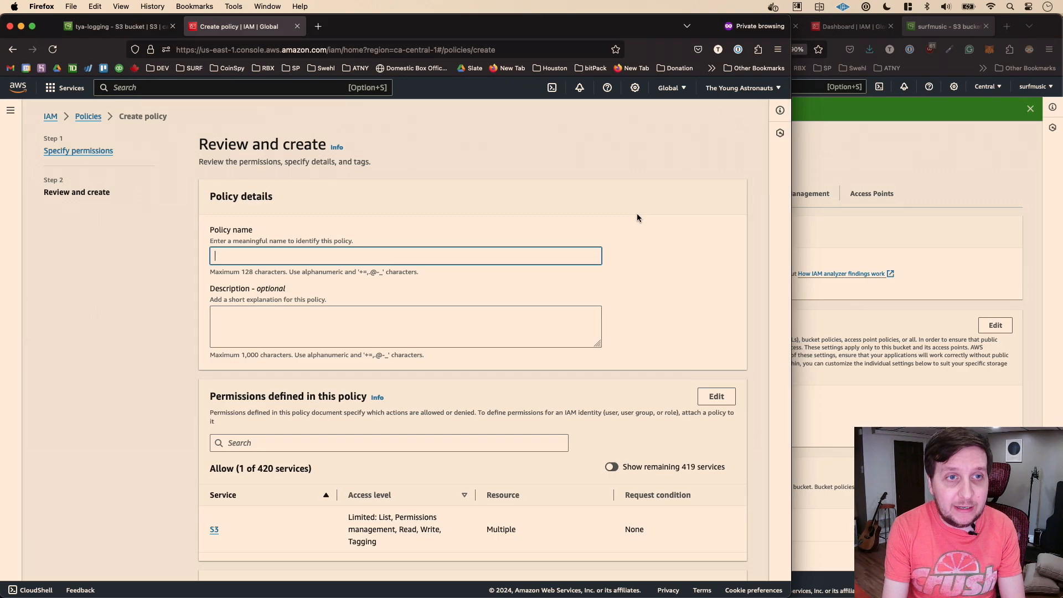
{"action": "type", "text": "surf-"}
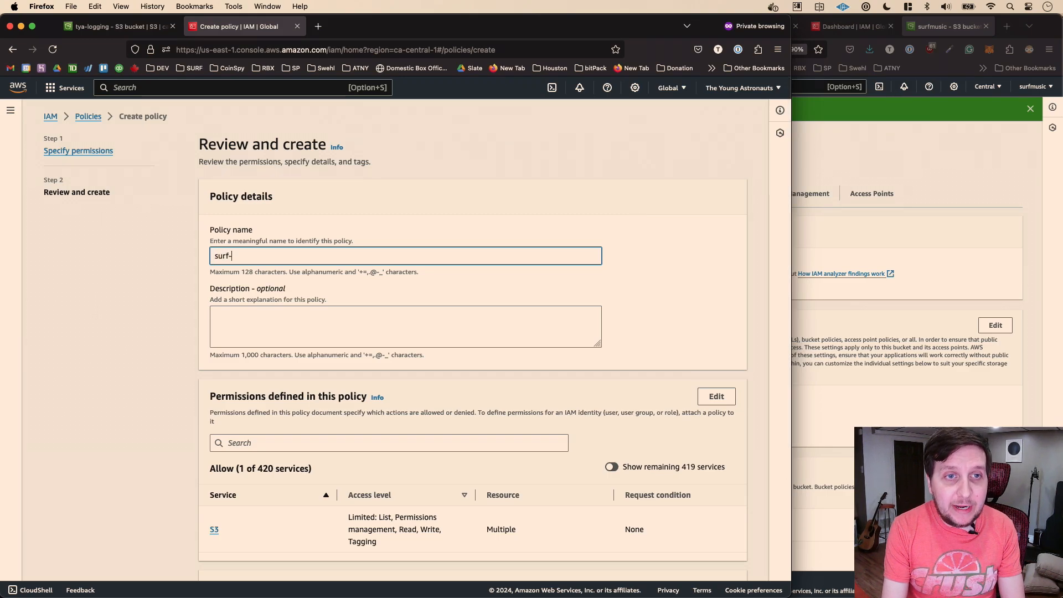
{"action": "type", "text": "admin0m"}
{"action": "key", "text": "BackSpace"}
{"action": "key", "text": "BackSpace"}
{"action": "type", "text": "-mg"}
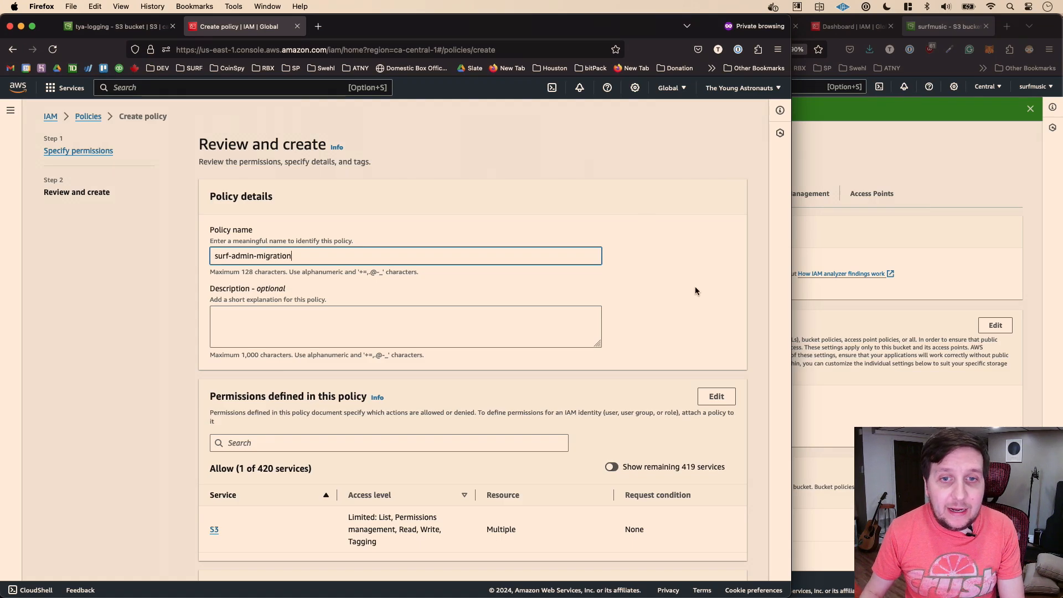
- Check the new policy's details and S3 permissions, leaving description and tags empty, and create the surf-admin-migration policy
{"action": "scroll", "coordinate": [503, 307], "scroll_direction": "down", "scroll_amount": 5}
{"action": "scroll", "coordinate": [506, 357], "scroll_direction": "up", "scroll_amount": 5}
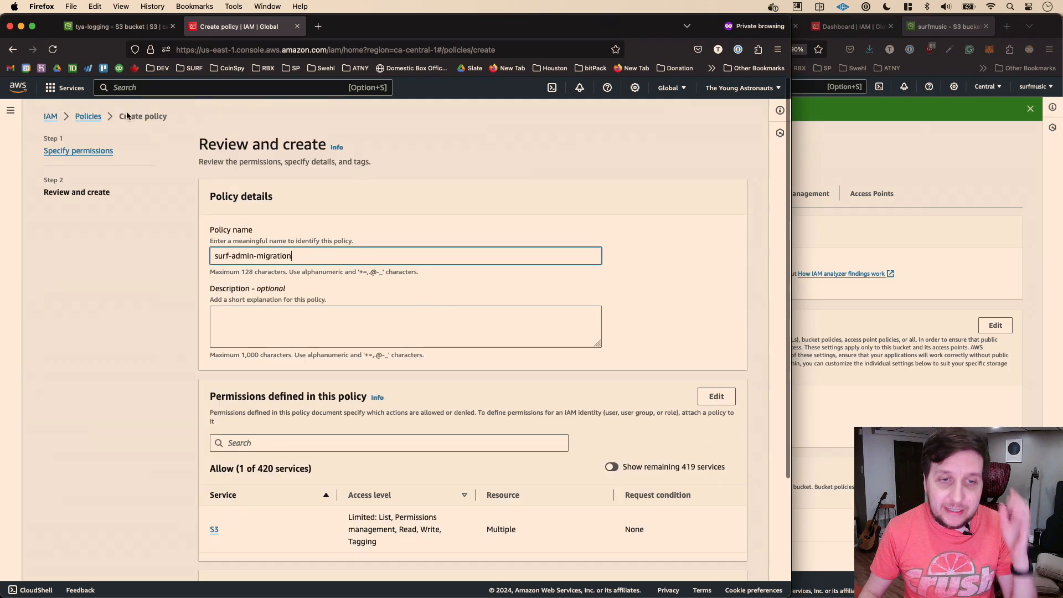
{"action": "scroll", "coordinate": [567, 270], "scroll_direction": "down", "scroll_amount": 4}
{"action": "scroll", "coordinate": [568, 275], "scroll_direction": "down", "scroll_amount": 1}
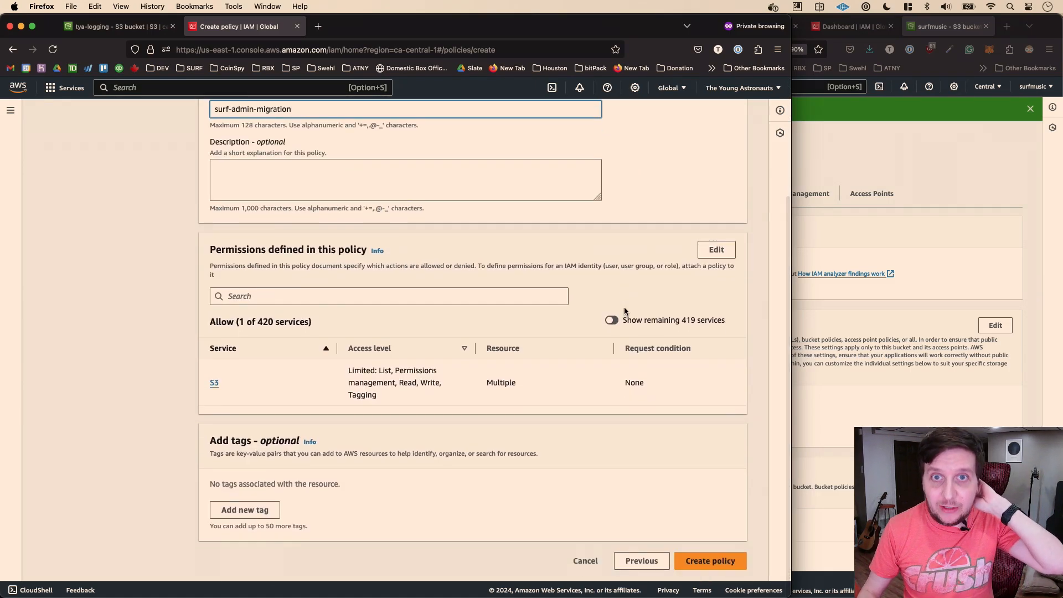
{"action": "scroll", "coordinate": [632, 375], "scroll_direction": "up", "scroll_amount": 3}
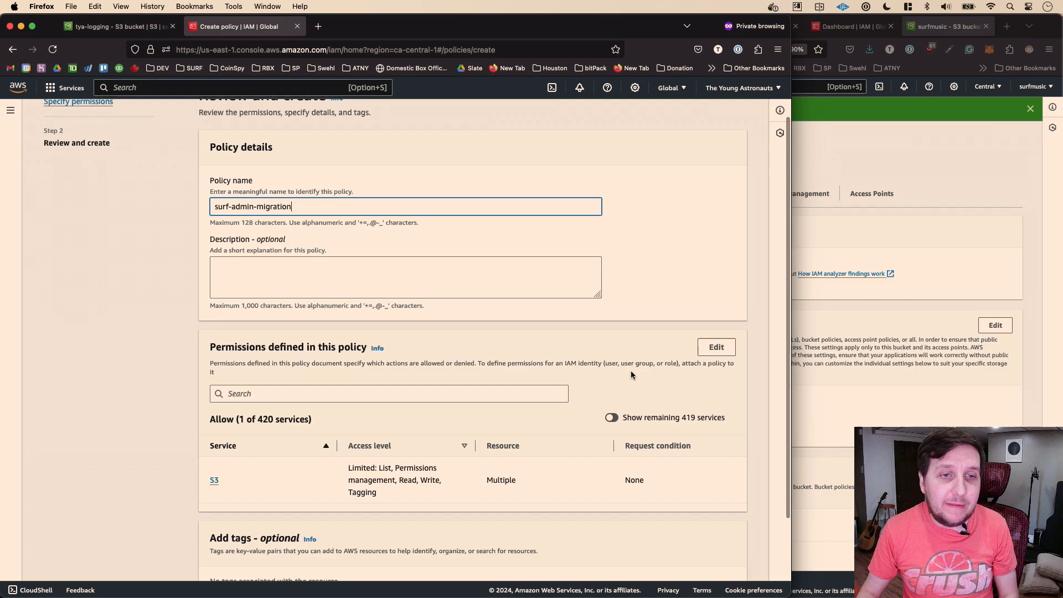
{"action": "scroll", "coordinate": [659, 324], "scroll_direction": "down", "scroll_amount": 3}
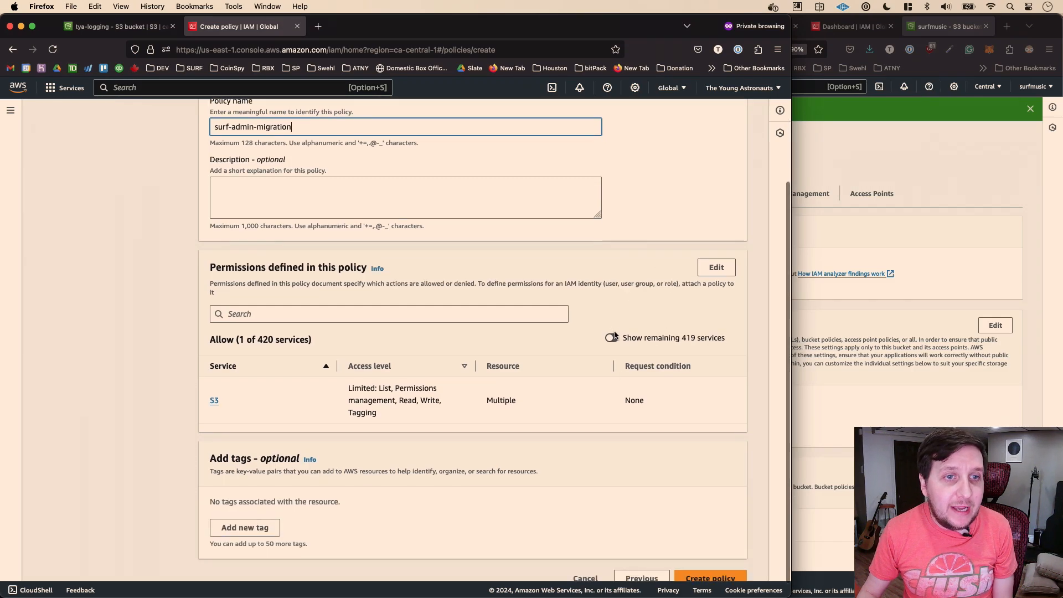
{"action": "scroll", "coordinate": [320, 246], "scroll_direction": "up", "scroll_amount": 4}
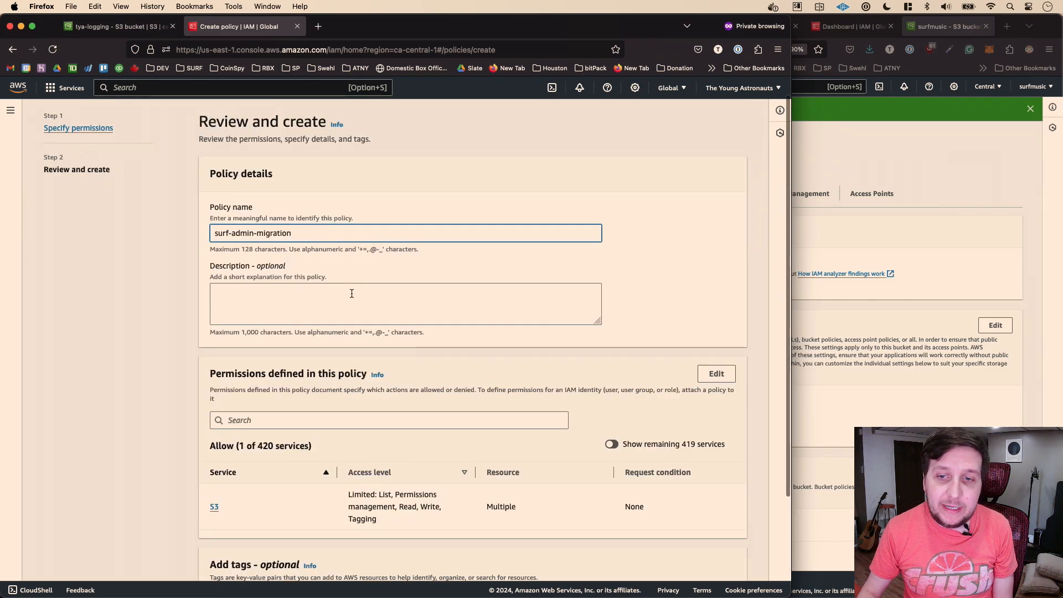
{"action": "scroll", "coordinate": [781, 368], "scroll_direction": "down", "scroll_amount": 5}
{"action": "left_click", "coordinate": [726, 554]}
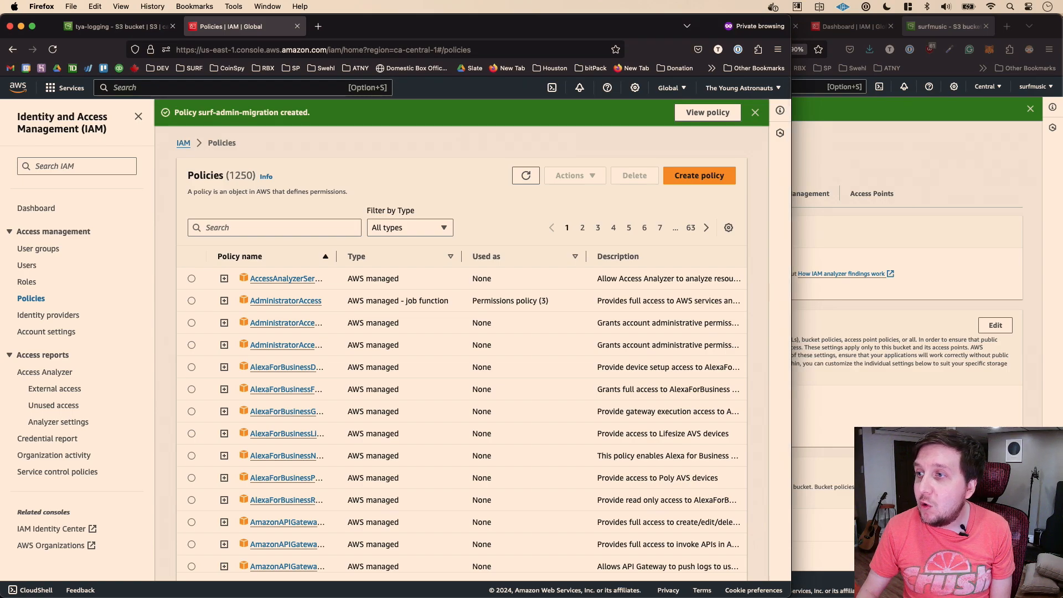
- Start creating a new IAM role that uses a custom trust policy as its trusted entity type
{"action": "key", "text": "super+Tab"}
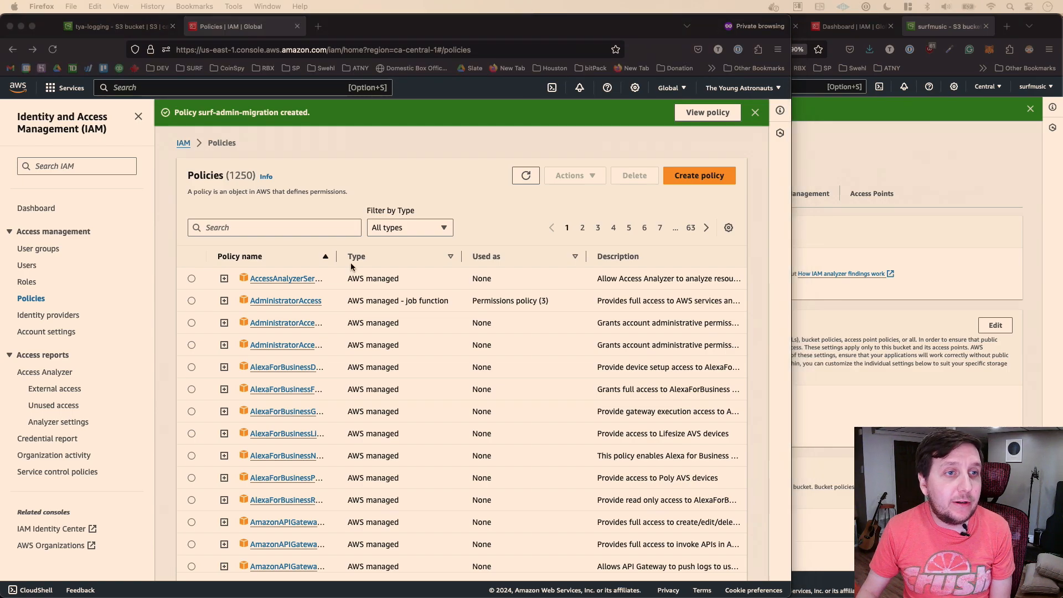
{"action": "left_click", "coordinate": [27, 282]}
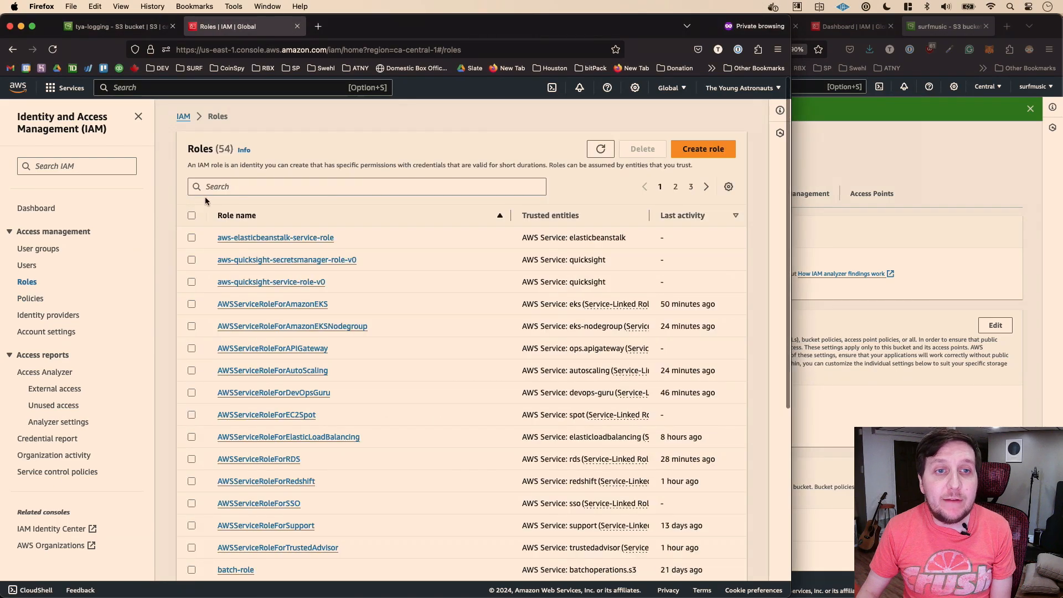
{"action": "left_click", "coordinate": [691, 152]}
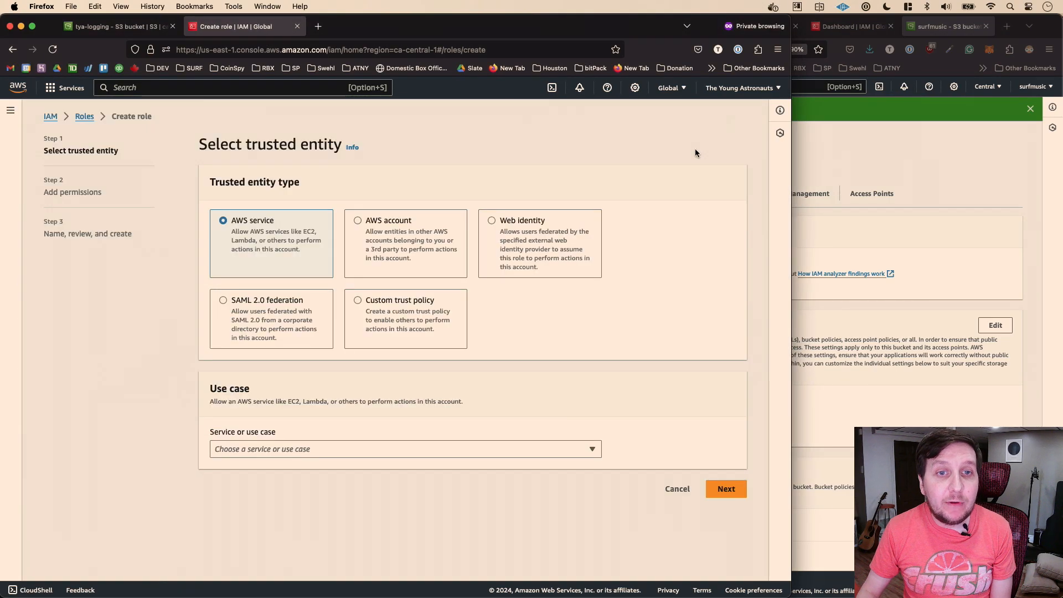
{"action": "left_click", "coordinate": [385, 298]}
{"action": "scroll", "coordinate": [565, 317], "scroll_direction": "down", "scroll_amount": 3}
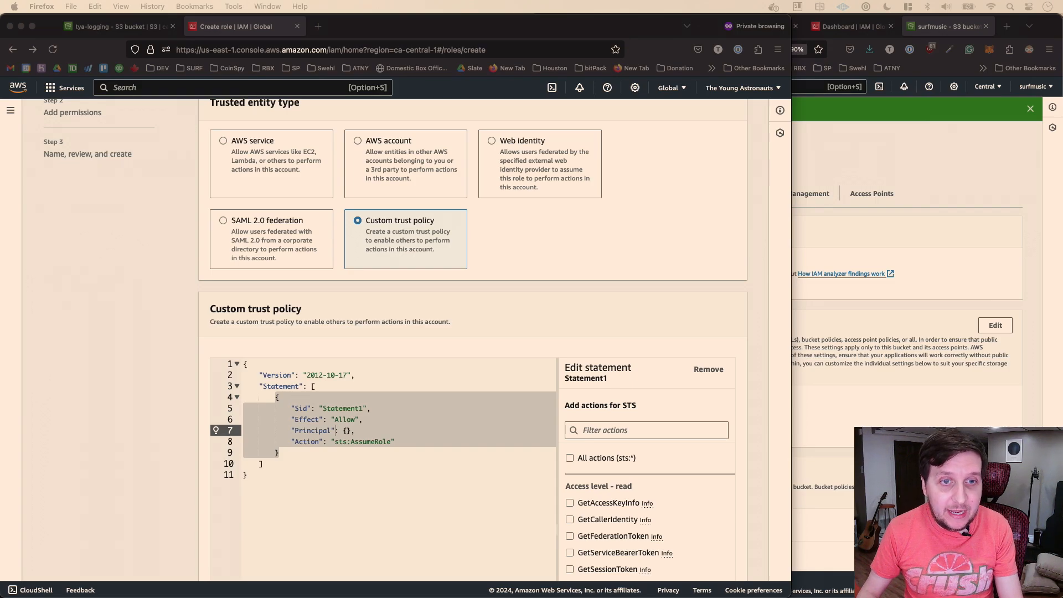
- Replace the default trust policy with JSON allowing s3.amazonaws.com and batchoperations.s3.amazonaws.com to perform sts:AssumeRole
{"action": "left_click", "coordinate": [316, 450]}
{"action": "key", "text": "super+a"}
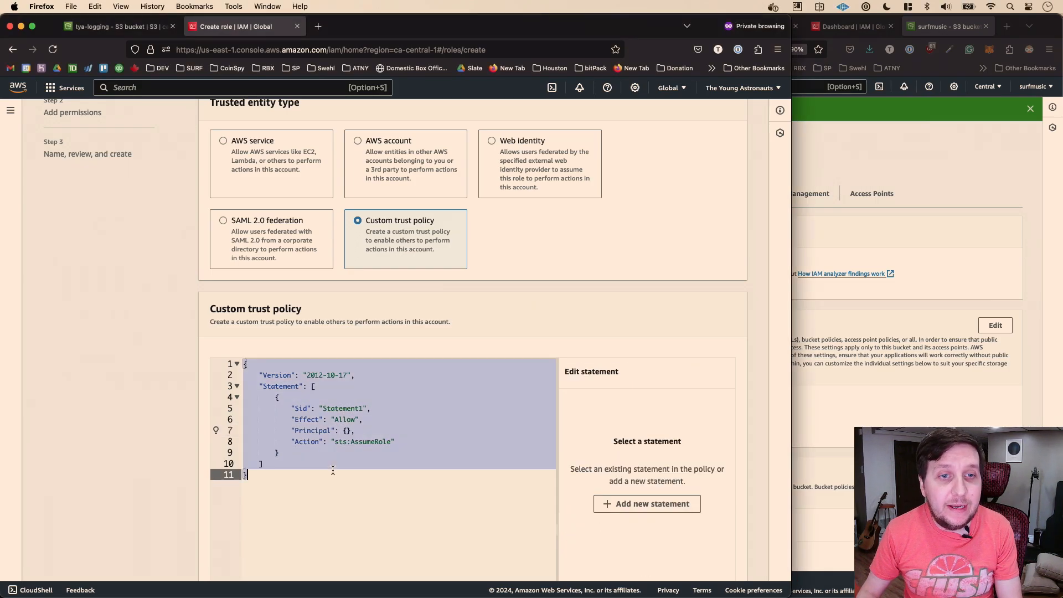
{"action": "type", "text": "{   \"Version\": \"2012-10-17\",   \"Statement\": [     {       \"Effect\": \"Allow\",       \"Principal\": {         \"Service\": [           \"s3.amazonaws.com\",           \"batchoperations.s3.amazonaws.com\"         ]       },       \"Action\": \"sts:AssumeRole\"     }   ] }"}
{"action": "scroll", "coordinate": [404, 374], "scroll_direction": "down", "scroll_amount": 1}
- Check the trust policy's service principals and AssumeRole action, and continue to the role's permissions stage
{"action": "left_click", "coordinate": [404, 372]}
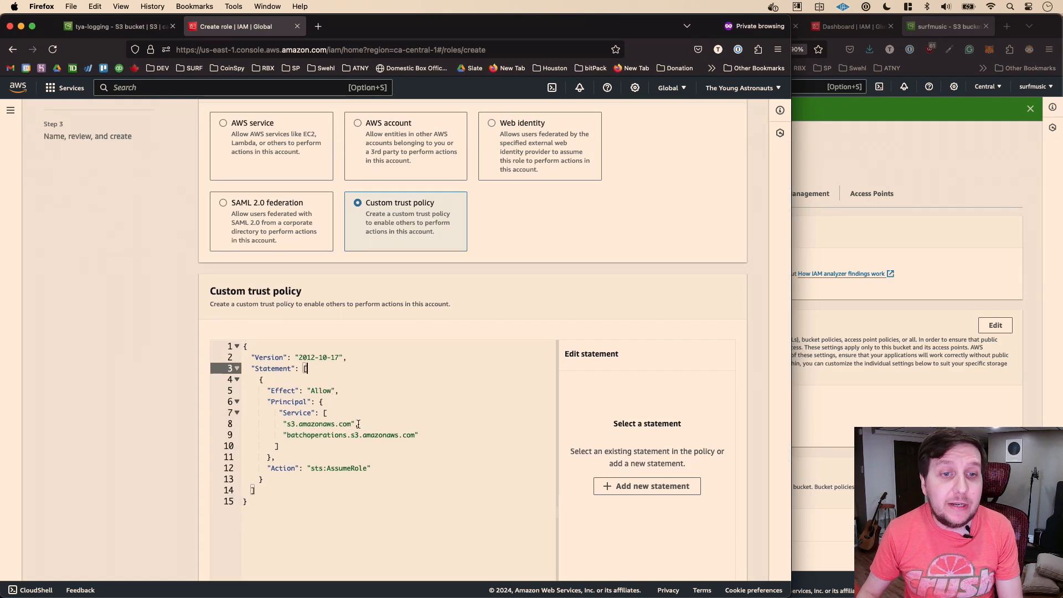
{"action": "left_click", "coordinate": [363, 423]}
{"action": "scroll", "coordinate": [379, 422], "scroll_direction": "down", "scroll_amount": 1}
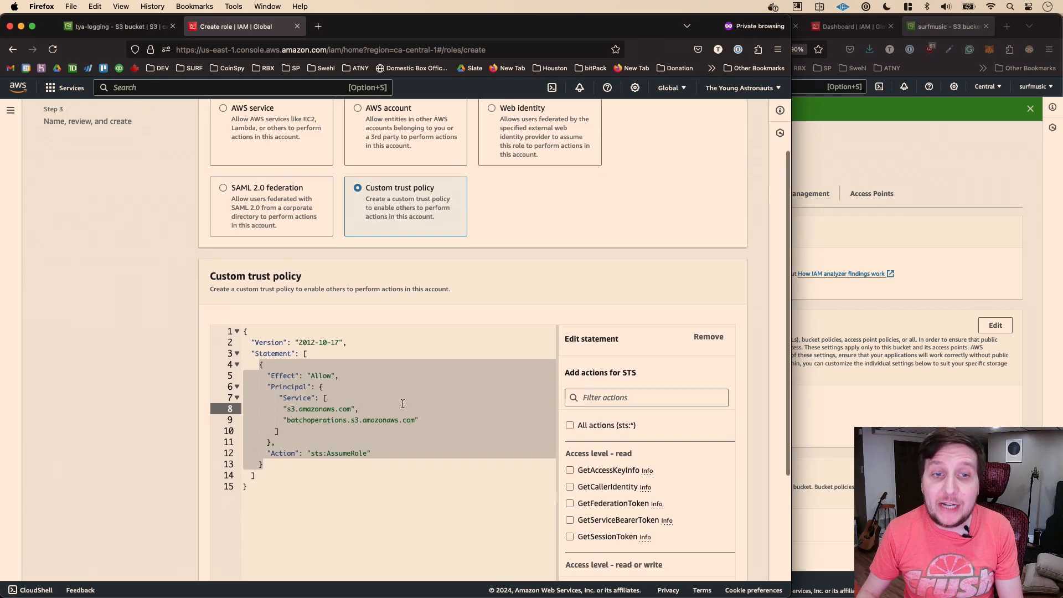
{"action": "left_click", "coordinate": [437, 418]}
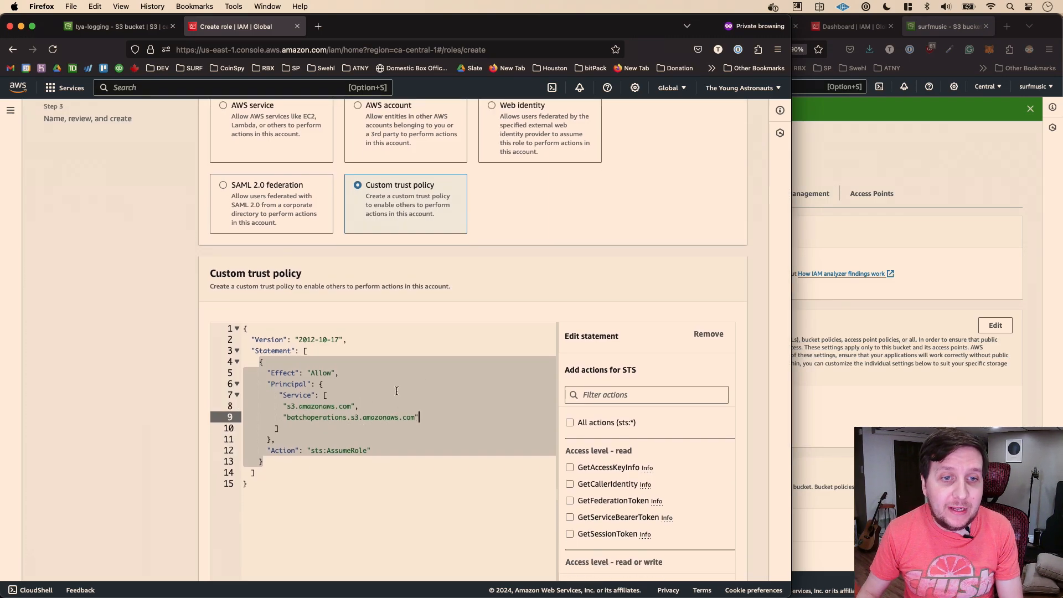
{"action": "scroll", "coordinate": [404, 348], "scroll_direction": "down", "scroll_amount": 1}
{"action": "left_click", "coordinate": [386, 433]}
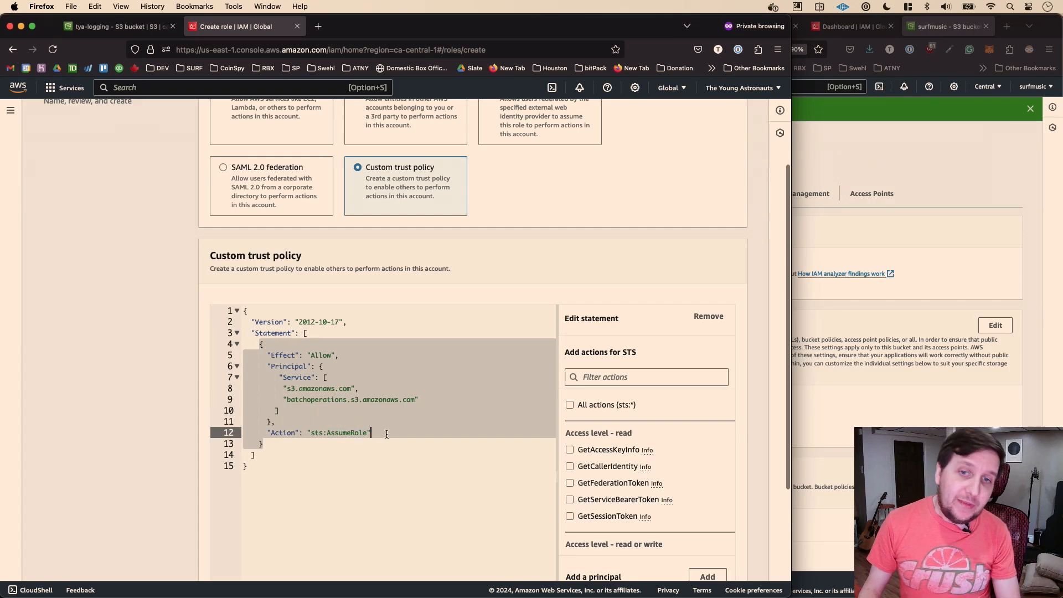
{"action": "scroll", "coordinate": [499, 370], "scroll_direction": "down", "scroll_amount": 2}
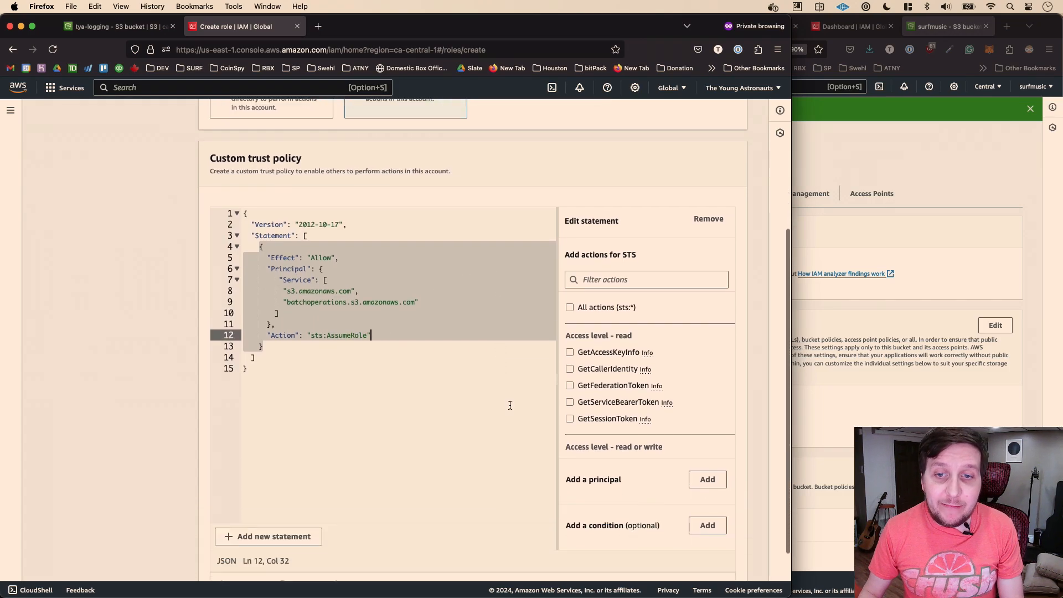
{"action": "scroll", "coordinate": [509, 406], "scroll_direction": "up", "scroll_amount": 4}
{"action": "scroll", "coordinate": [509, 405], "scroll_direction": "down", "scroll_amount": 5}
{"action": "left_click", "coordinate": [719, 561]}
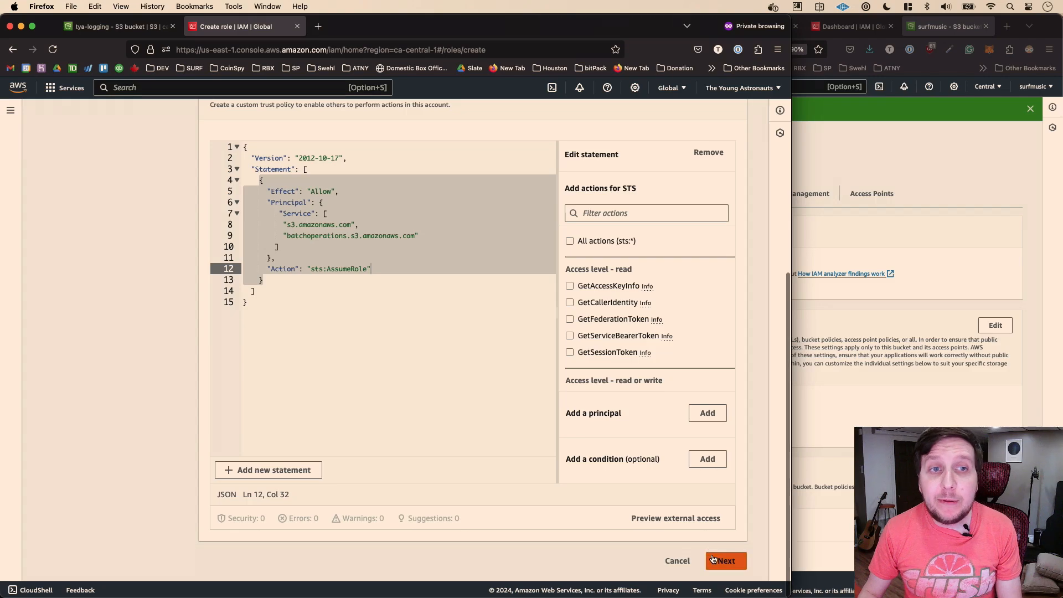
- Filter the permissions policies by surf, attach surf-admin-migration to the role, and continue to the naming stage
{"action": "left_click", "coordinate": [244, 234]}
{"action": "type", "text": "surf"}
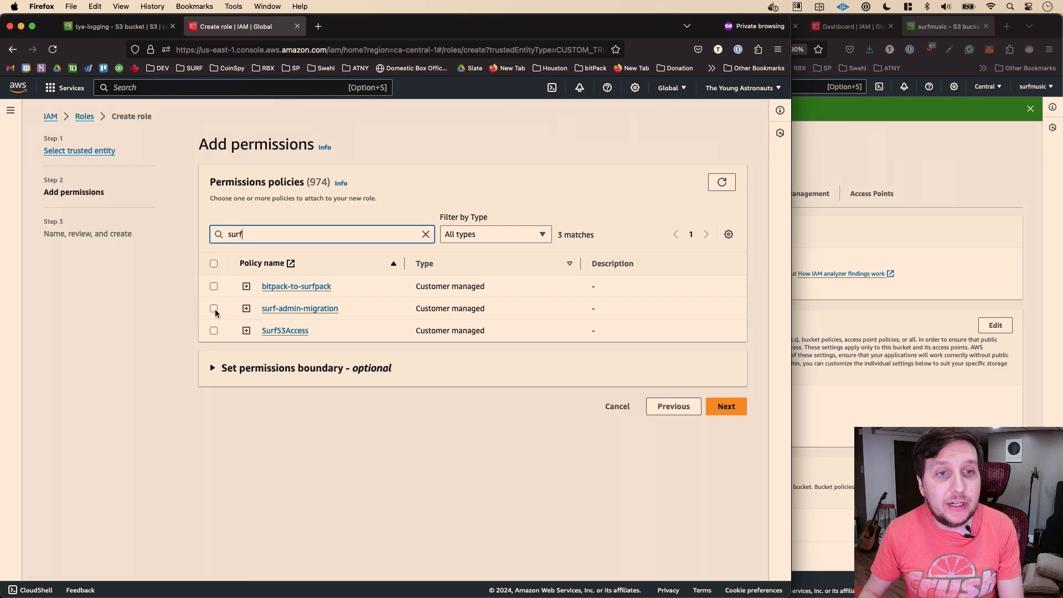
{"action": "left_click", "coordinate": [213, 309]}
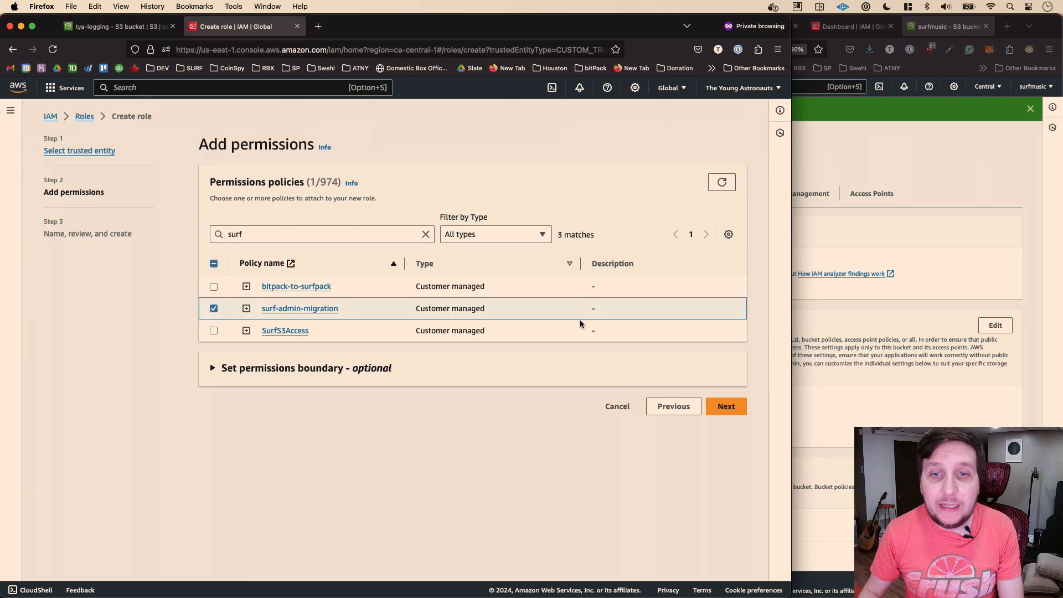
{"action": "left_click", "coordinate": [739, 405]}
- Name the role surf-admin-role and create it
{"action": "left_click", "coordinate": [461, 238]}
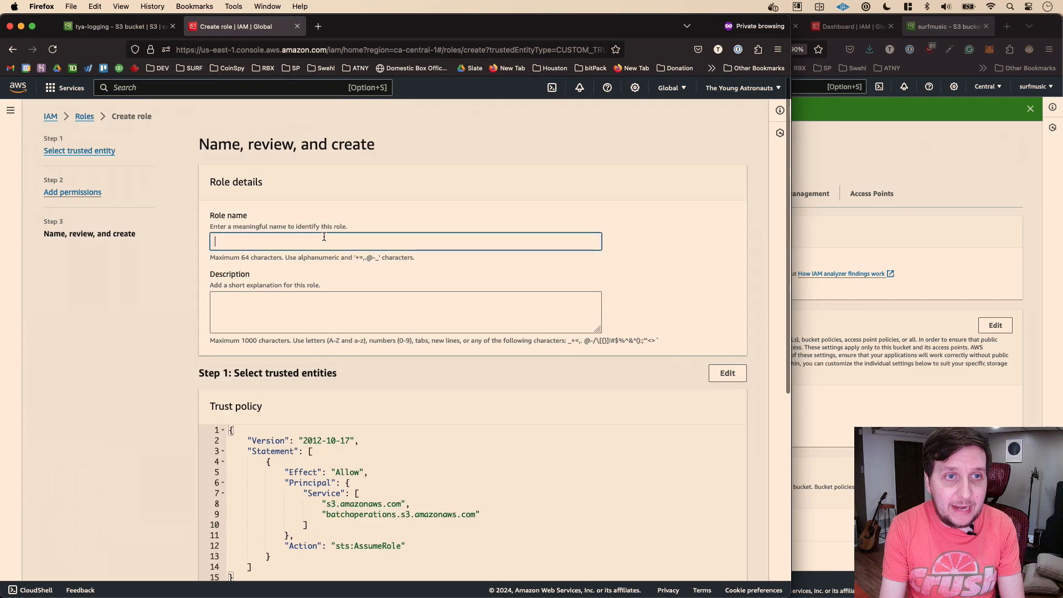
{"action": "type", "text": "surf-admin-role"}
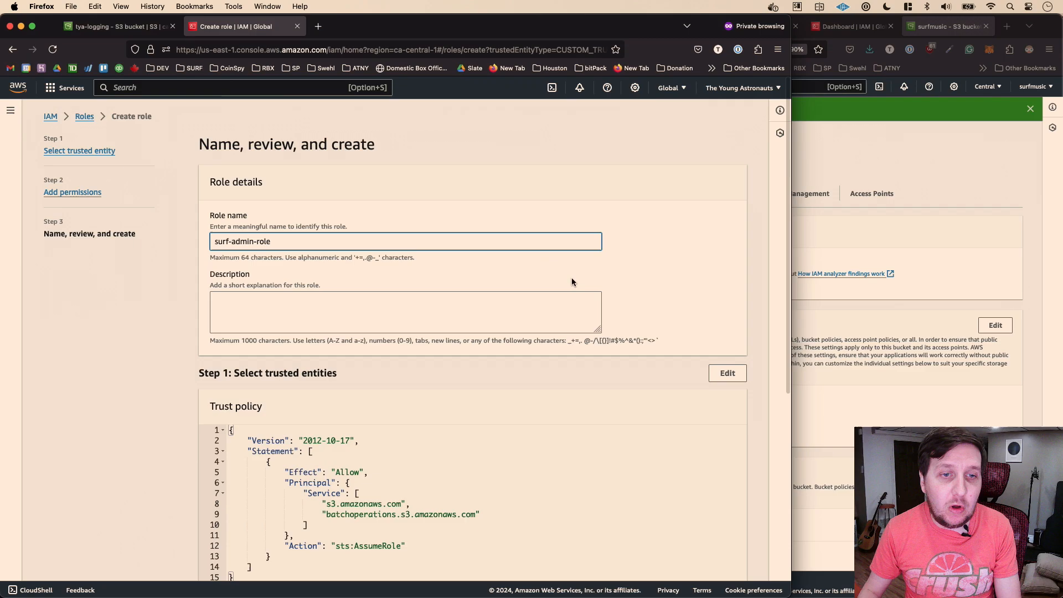
{"action": "scroll", "coordinate": [629, 371], "scroll_direction": "down", "scroll_amount": 10}
{"action": "left_click", "coordinate": [714, 561]}
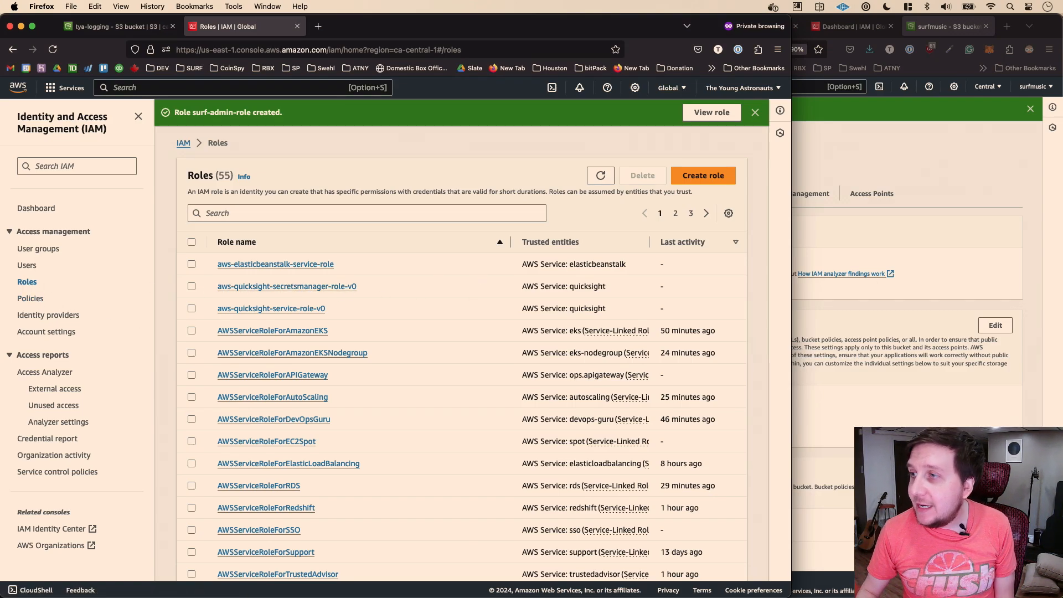
{"action": "left_click", "coordinate": [239, 145]}
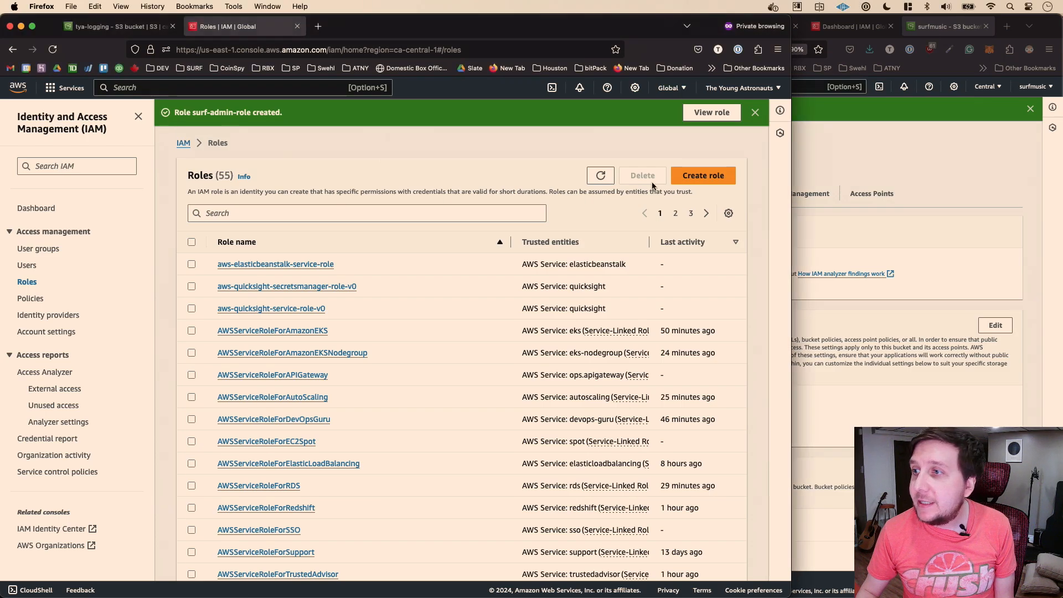
{"action": "left_click_drag", "start_coordinate": [789, 188], "coordinate": [664, 186]}
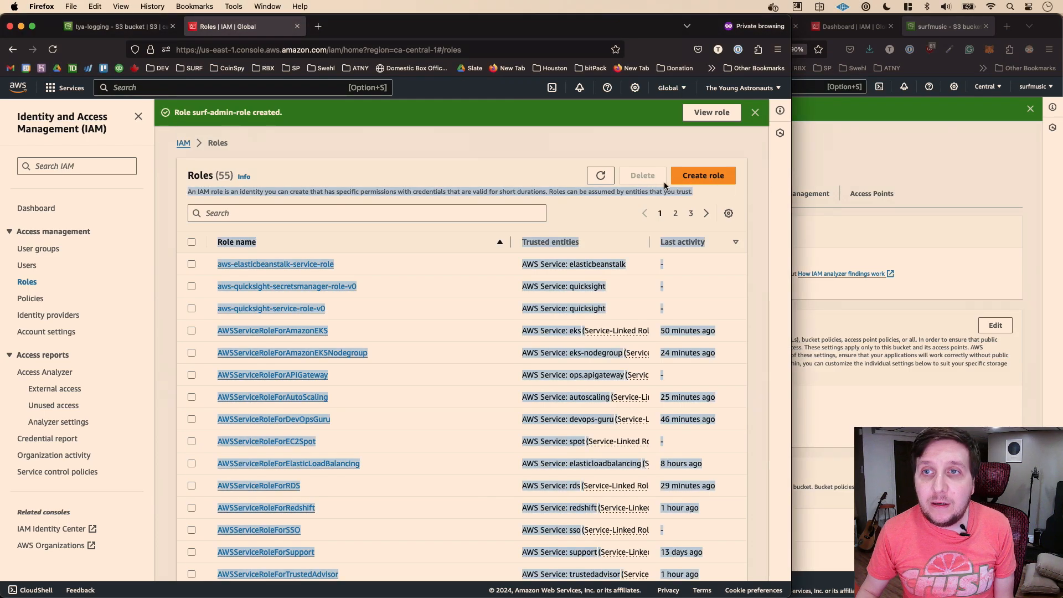
{"action": "left_click", "coordinate": [671, 153]}
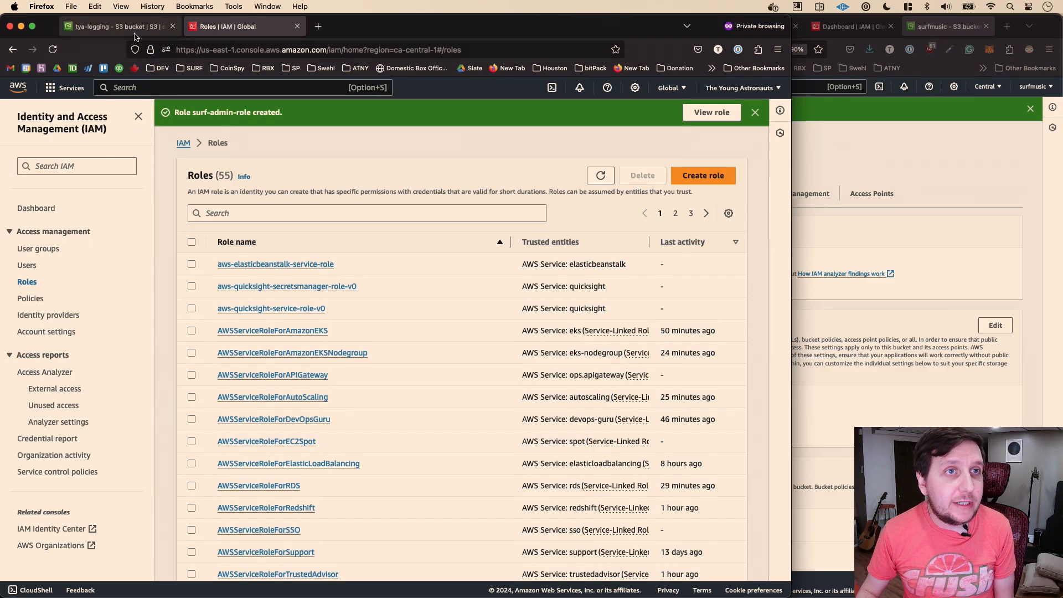
- Go to the S3 service, filter the buckets by surf, and open the surf-music bucket's management settings
{"action": "left_click", "coordinate": [127, 88]}
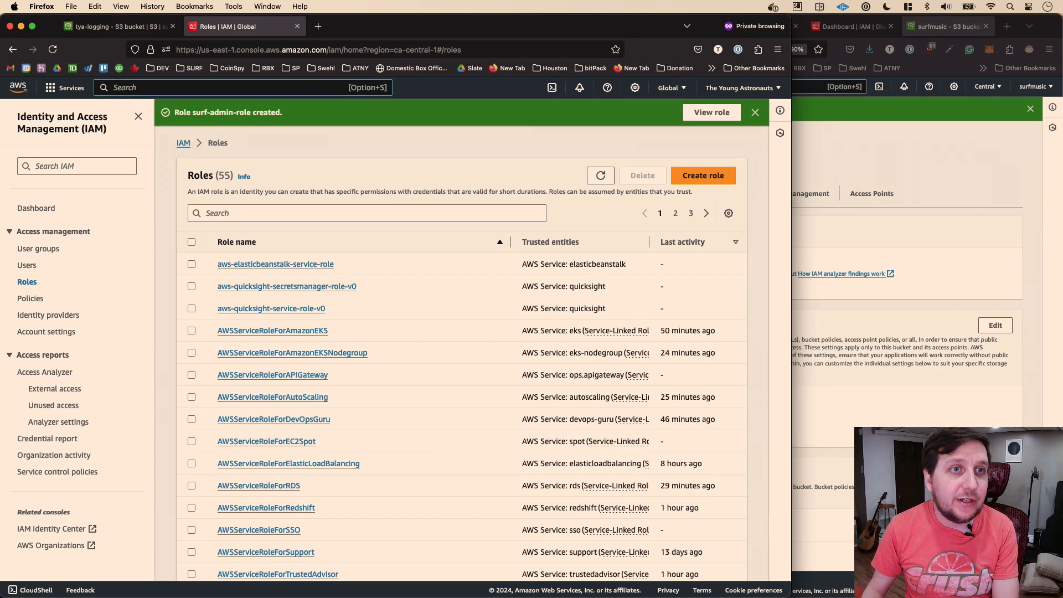
{"action": "type", "text": "s3"}
{"action": "left_click", "coordinate": [273, 174]}
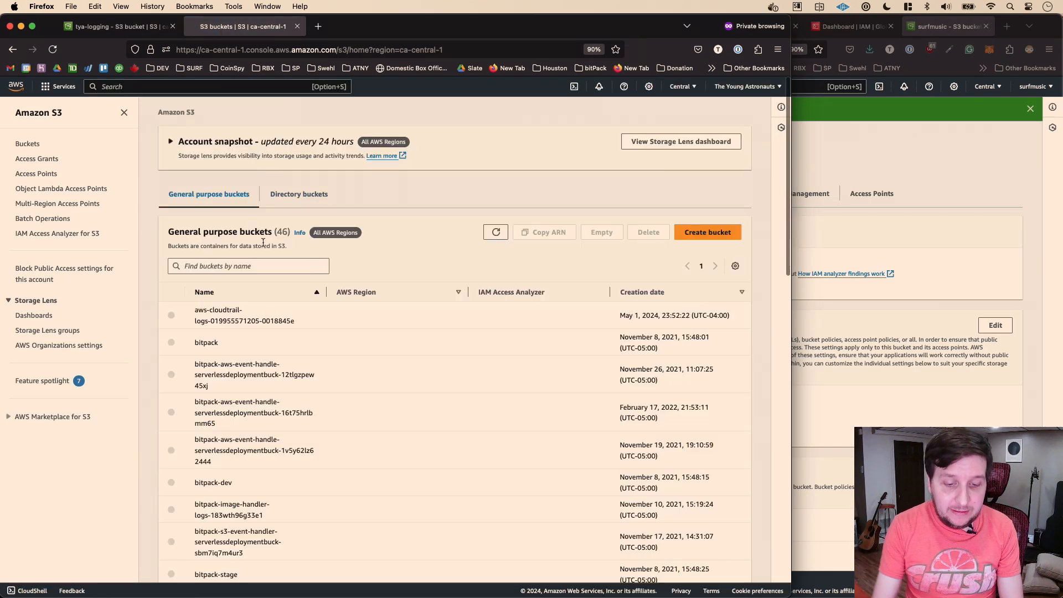
{"action": "left_click", "coordinate": [230, 266]}
{"action": "type", "text": "surf"}
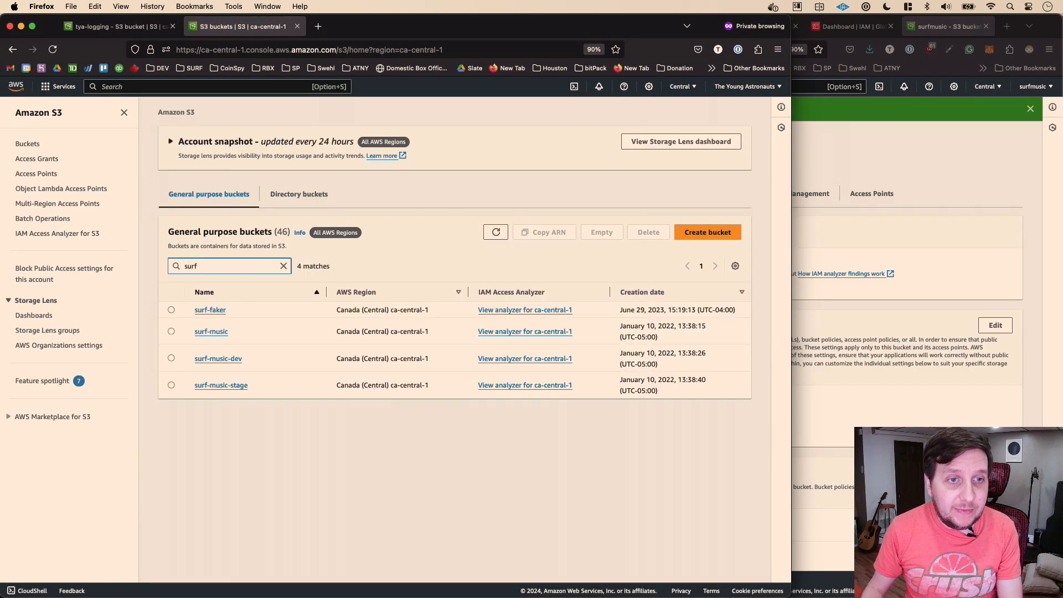
{"action": "left_click", "coordinate": [213, 332]}
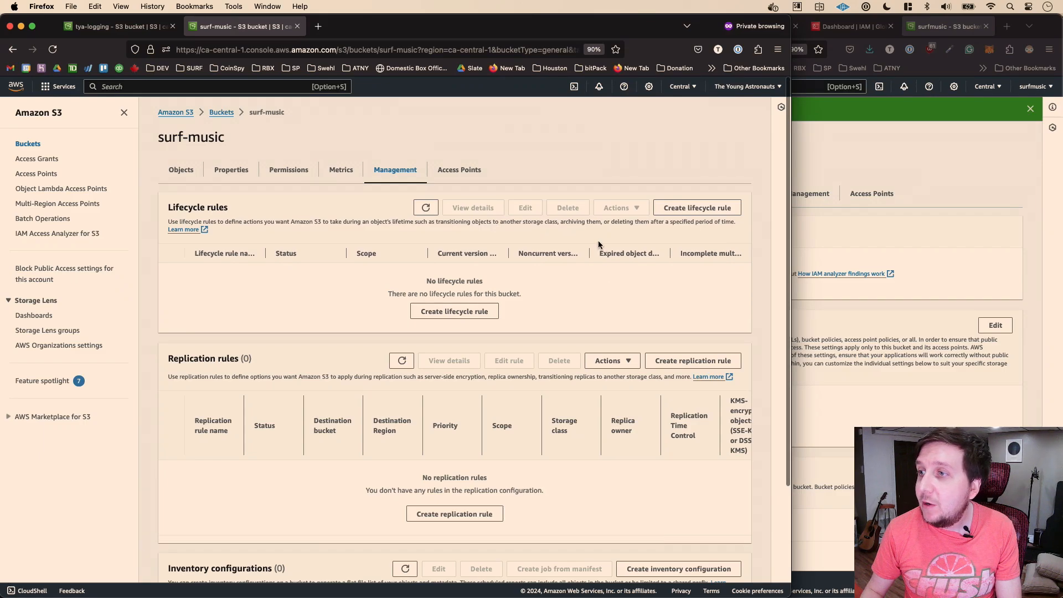
- Start a new replication rule for the surf-music bucket and name it surf-admin-replication
{"action": "scroll", "coordinate": [598, 244], "scroll_direction": "down", "scroll_amount": 3}
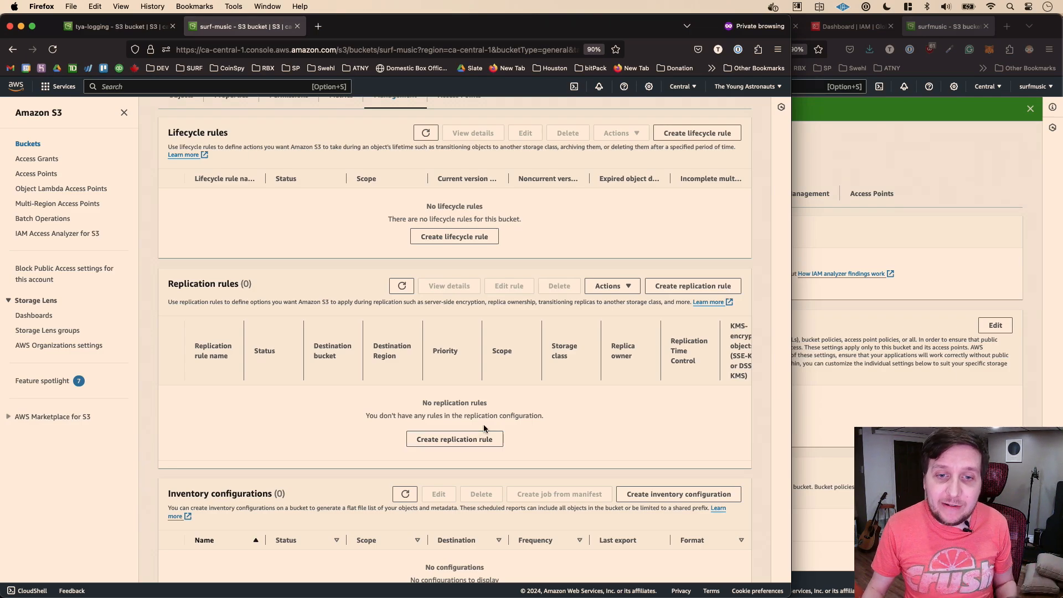
{"action": "scroll", "coordinate": [493, 413], "scroll_direction": "down", "scroll_amount": 2}
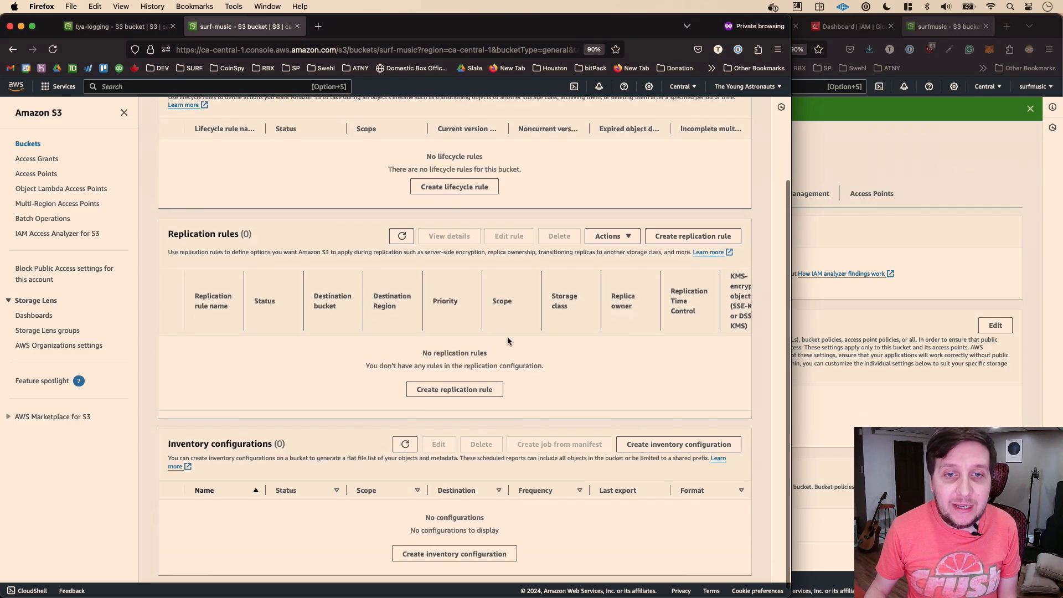
{"action": "left_click", "coordinate": [466, 380]}
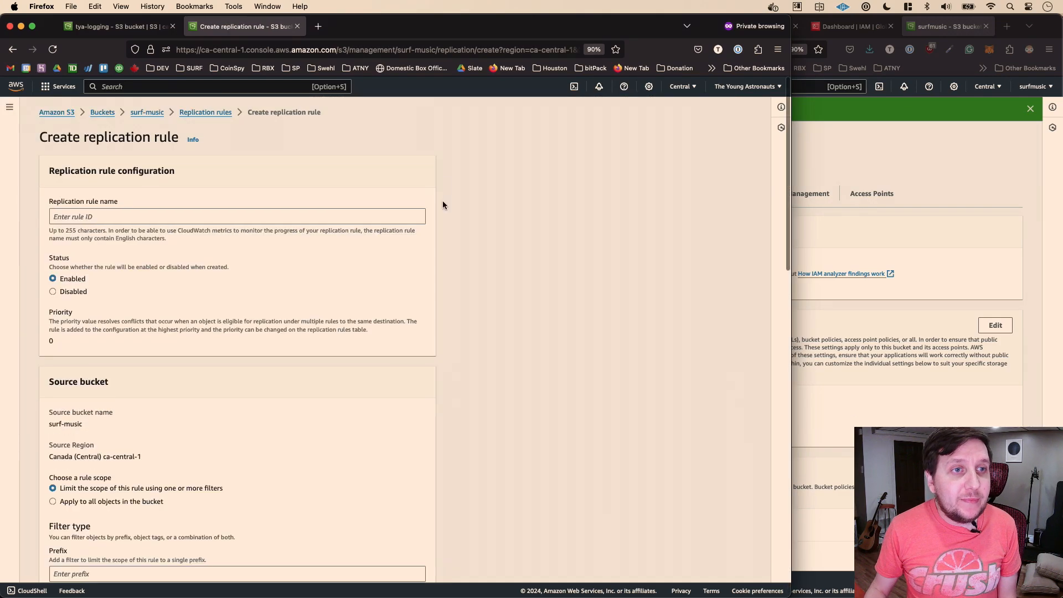
{"action": "left_click", "coordinate": [127, 217]}
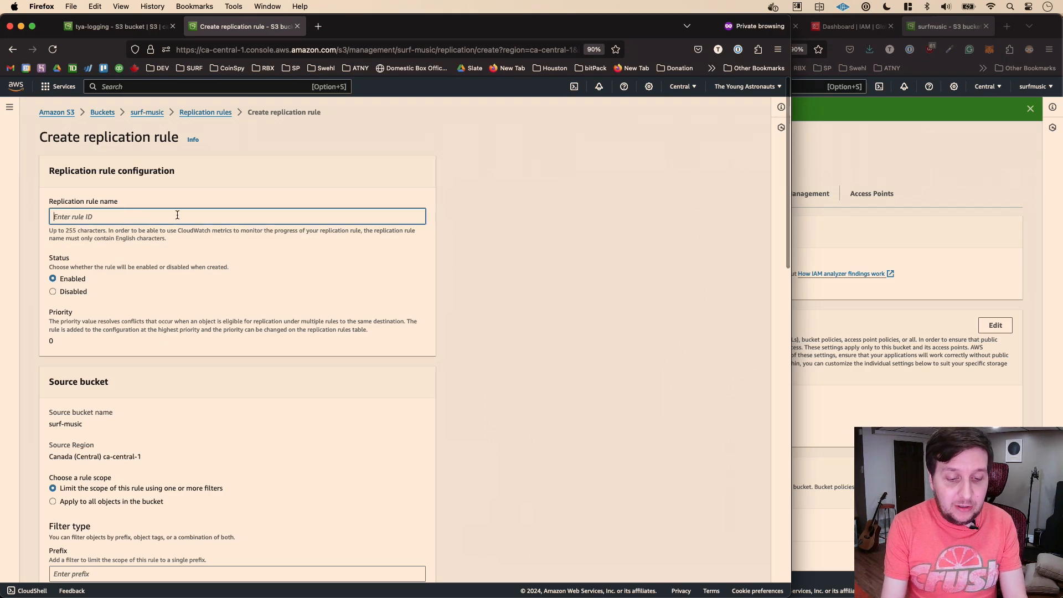
{"action": "type", "text": "su"}
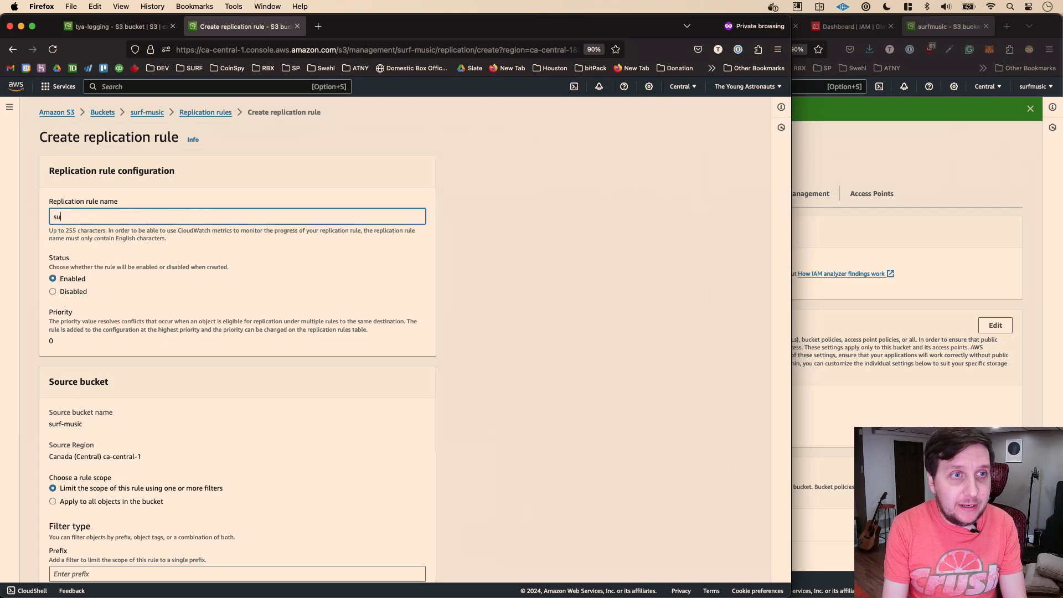
{"action": "type", "text": "rf-admin-replication"}
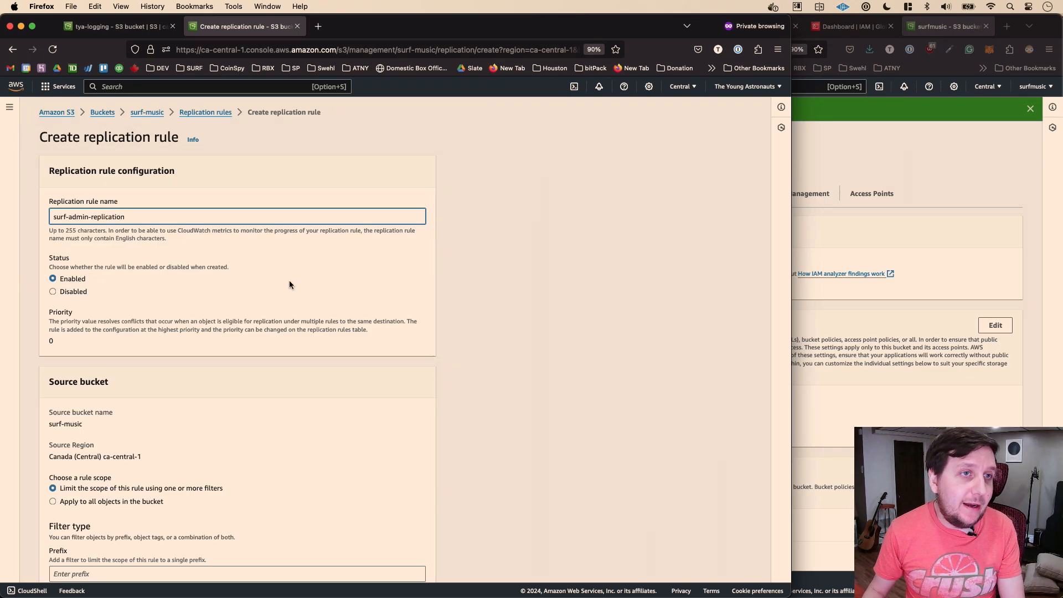
- Try limiting the replication rule's scope to the prefix foo/bar/* and clear the prefix again
{"action": "scroll", "coordinate": [310, 277], "scroll_direction": "down", "scroll_amount": 5}
{"action": "scroll", "coordinate": [252, 255], "scroll_direction": "down", "scroll_amount": 2}
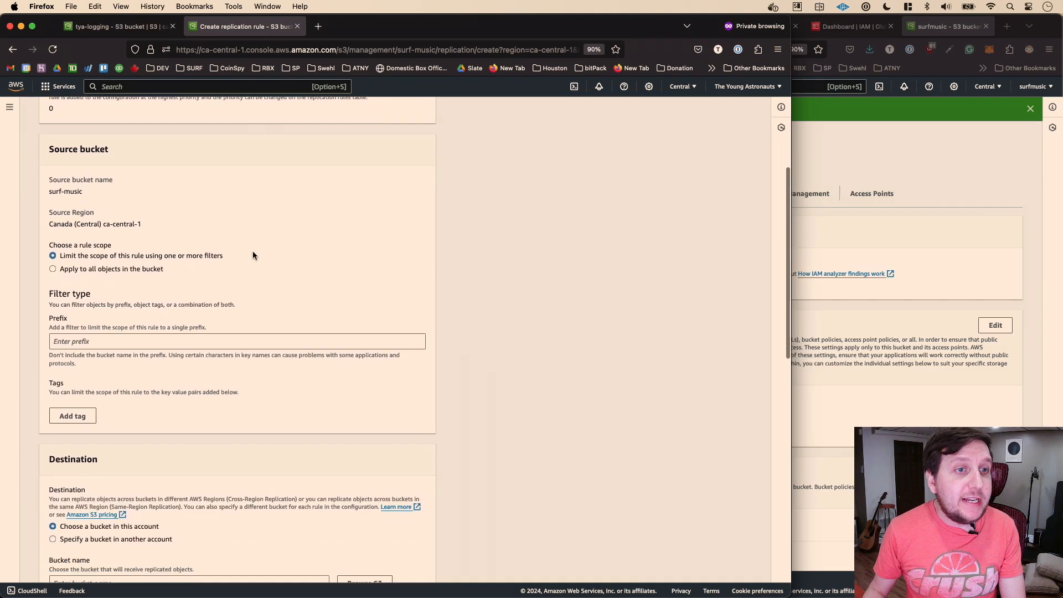
{"action": "left_click", "coordinate": [128, 268]}
{"action": "left_click", "coordinate": [129, 257]}
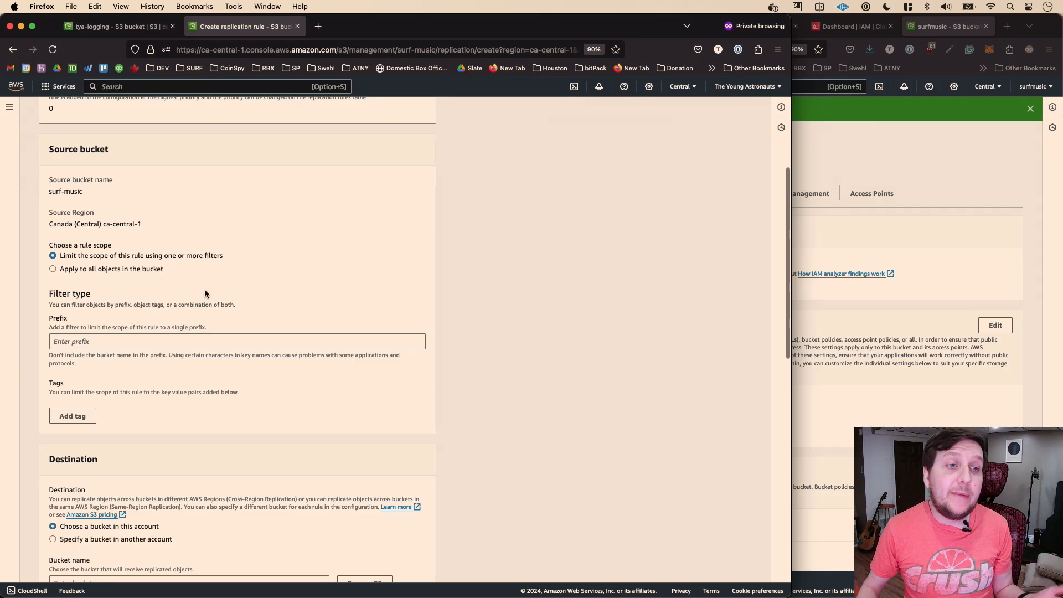
{"action": "left_click", "coordinate": [176, 335]}
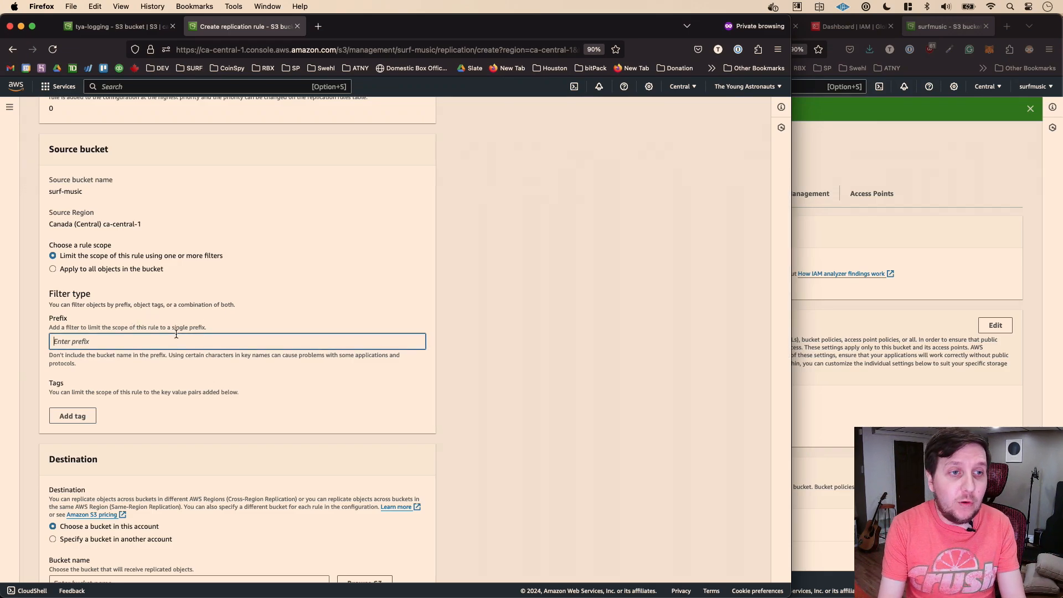
{"action": "type", "text": "foo/bar/*"}
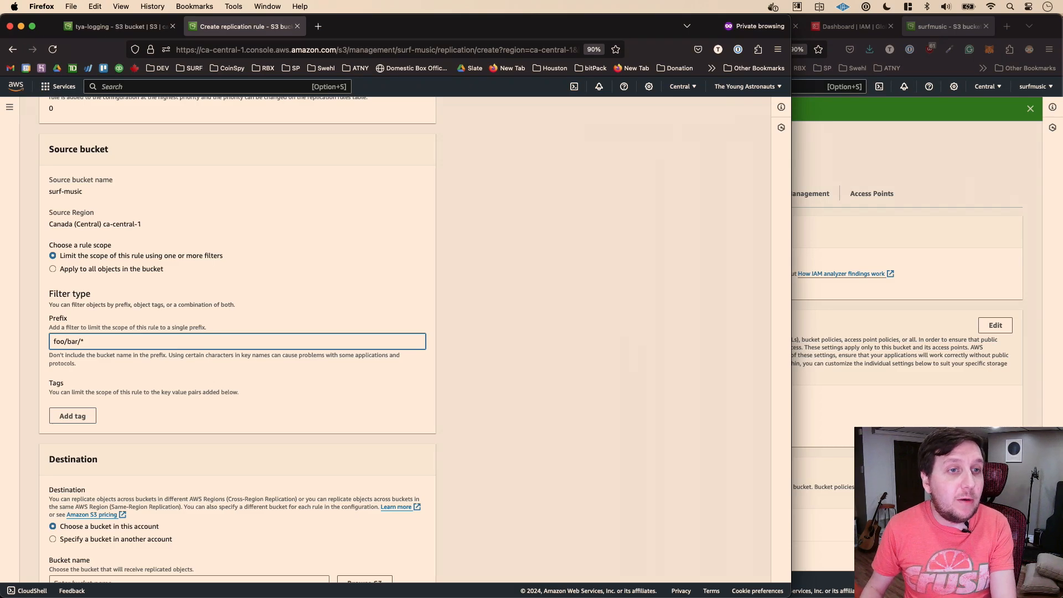
{"action": "key", "text": "super+a"}
{"action": "key", "text": "BackSpace"}
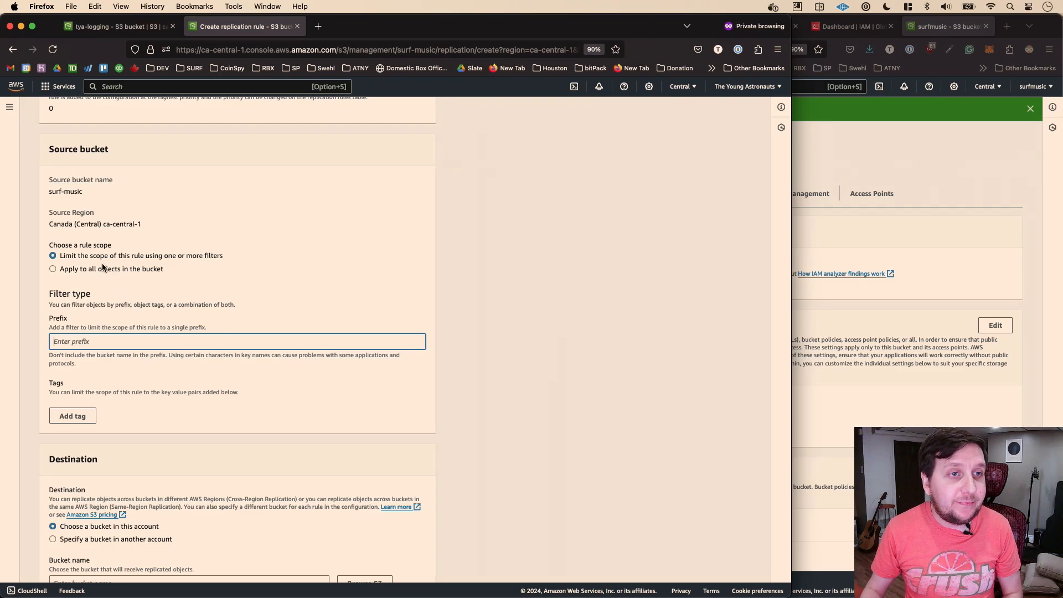
- Apply the rule to all objects in the bucket and set its destination to a bucket in another account
{"action": "left_click", "coordinate": [103, 268]}
{"action": "scroll", "coordinate": [185, 261], "scroll_direction": "down", "scroll_amount": 2}
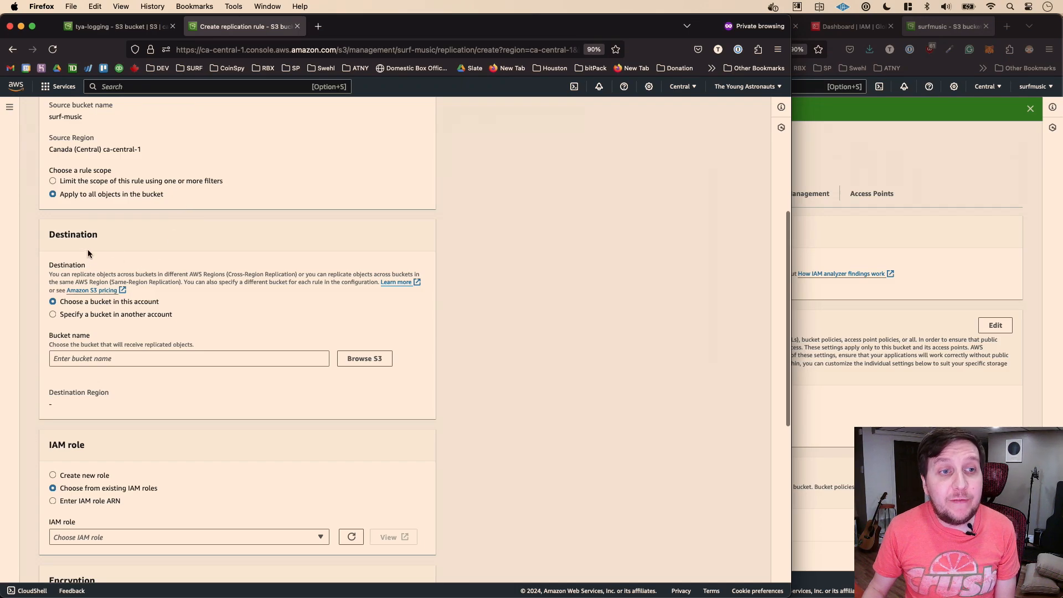
{"action": "left_click", "coordinate": [94, 314]}
- Copy the account ID from the surfmusic account's console into the destination settings and enter surfmusic as the destination bucket name
{"action": "left_click", "coordinate": [112, 350]}
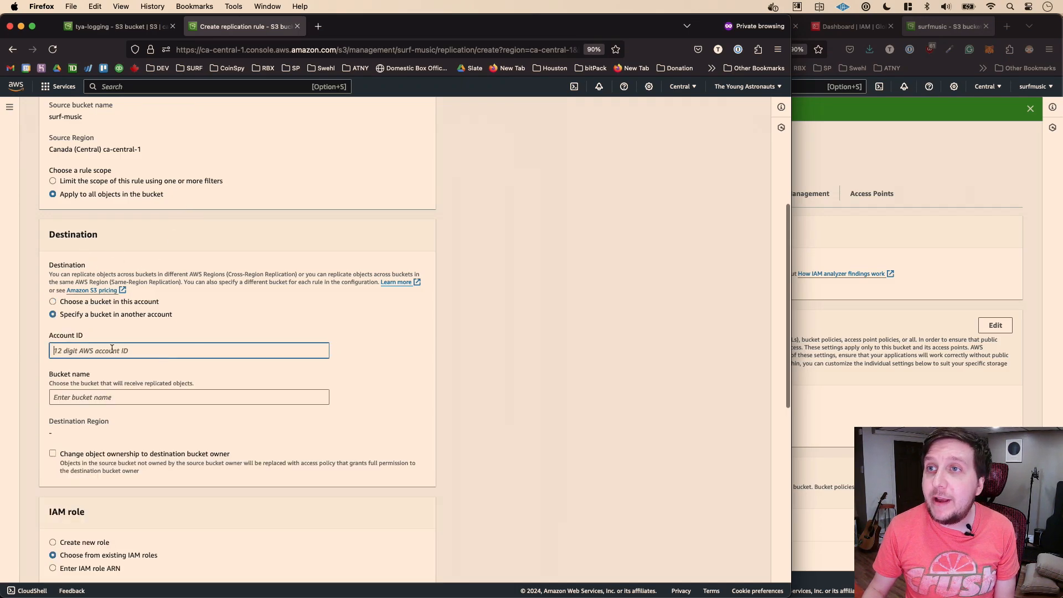
{"action": "left_click", "coordinate": [969, 211]}
{"action": "left_click", "coordinate": [1033, 86]}
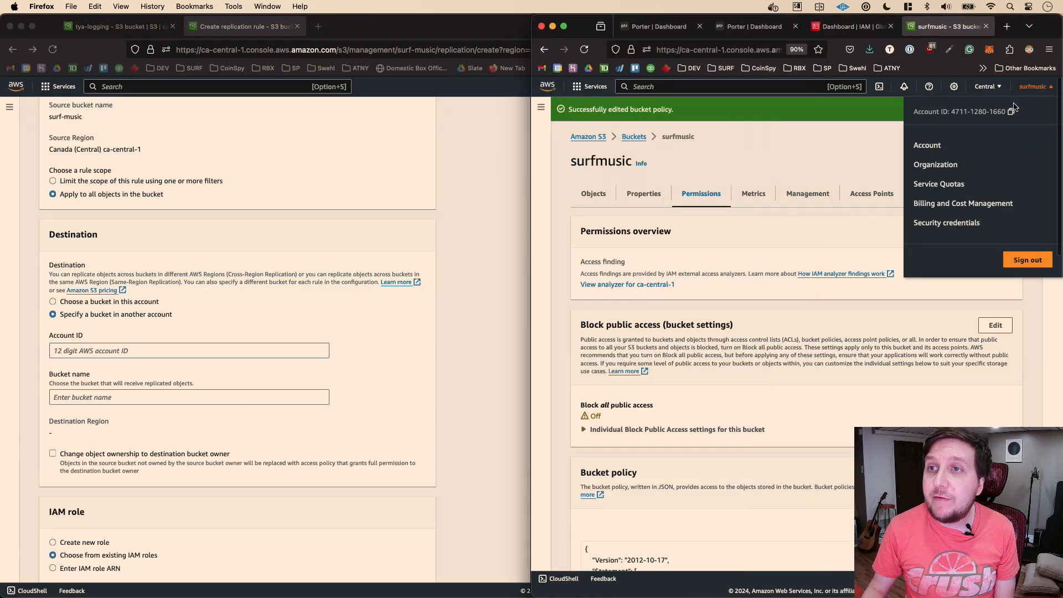
{"action": "left_click", "coordinate": [1012, 111]}
{"action": "left_click", "coordinate": [200, 350]}
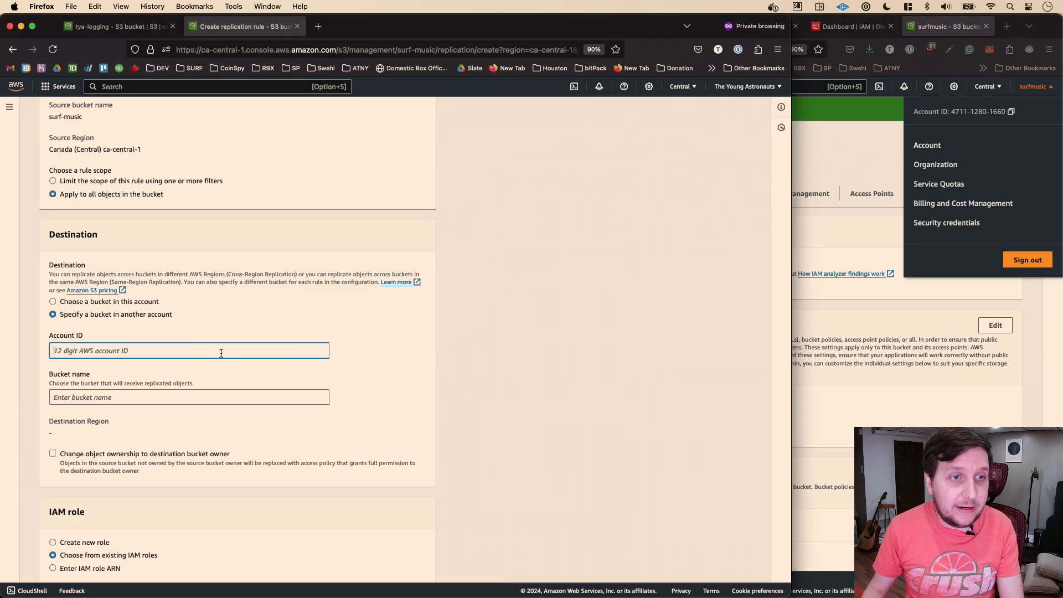
{"action": "key", "text": "super+v"}
{"action": "left_click", "coordinate": [72, 398]}
{"action": "type", "text": "s"}
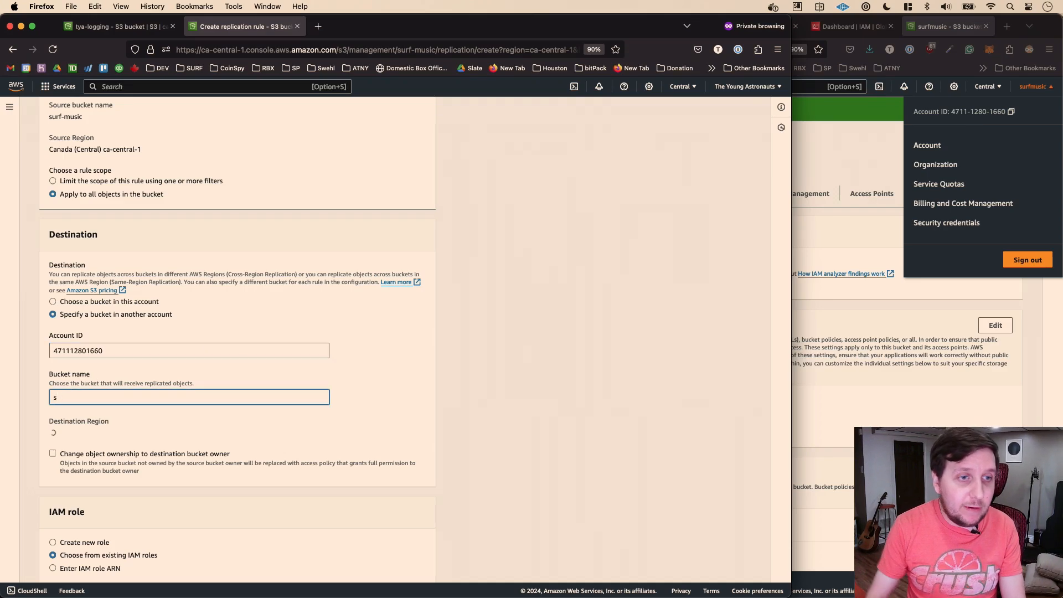
{"action": "type", "text": "urfmusic"}
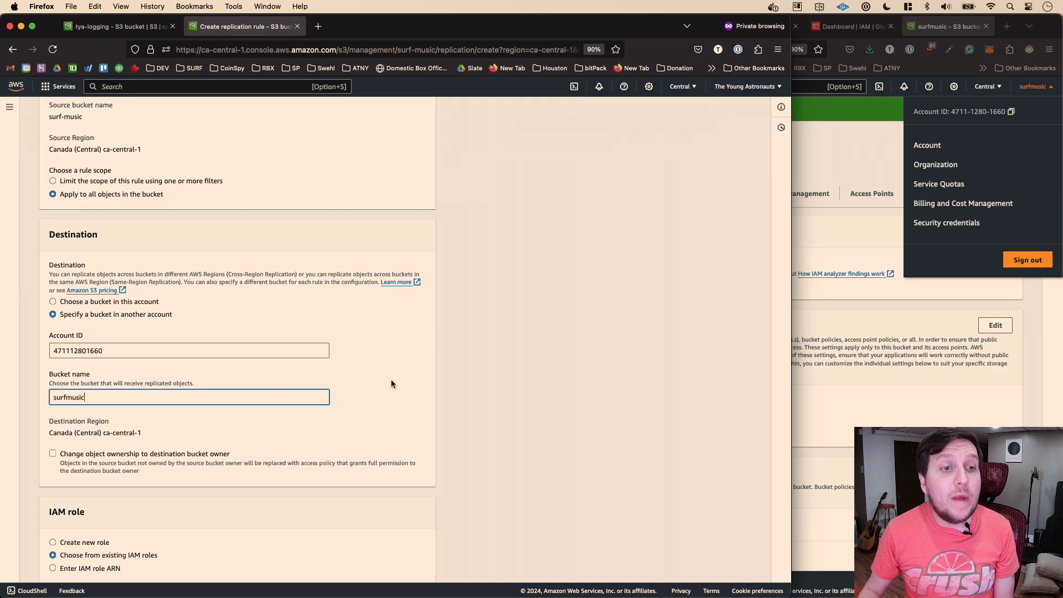
{"action": "left_click", "coordinate": [440, 335]}
- Enable changing object ownership to the destination bucket owner
{"action": "scroll", "coordinate": [440, 333], "scroll_direction": "down", "scroll_amount": 2}
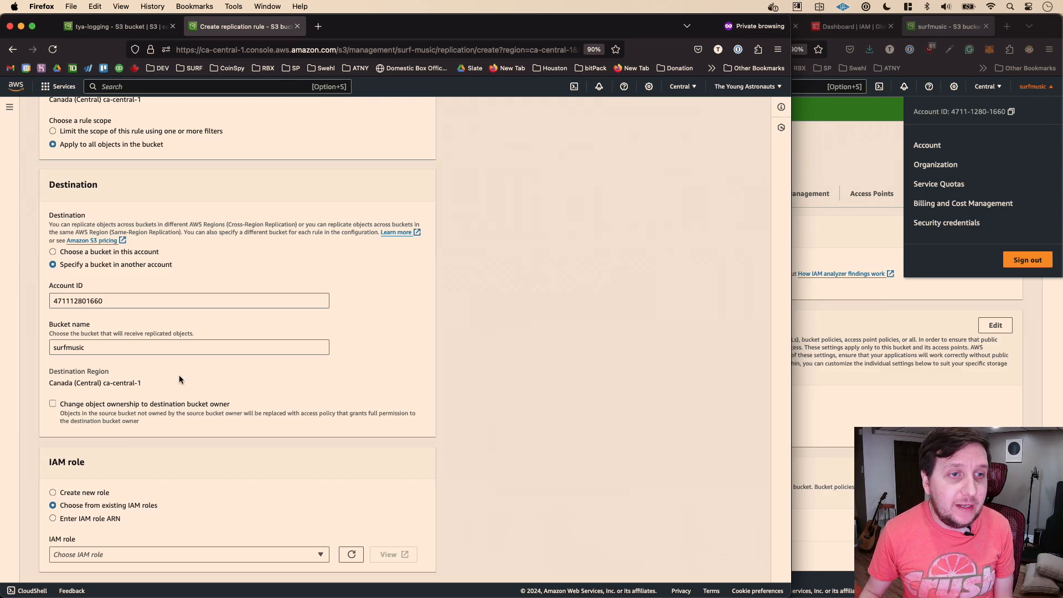
{"action": "scroll", "coordinate": [352, 305], "scroll_direction": "down", "scroll_amount": 3}
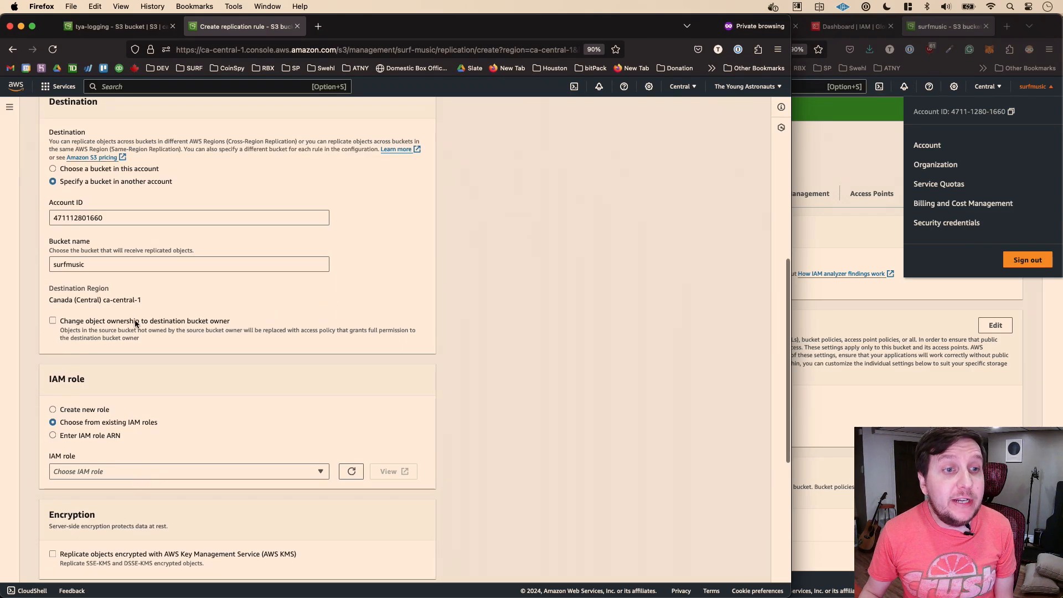
{"action": "left_click", "coordinate": [115, 325]}
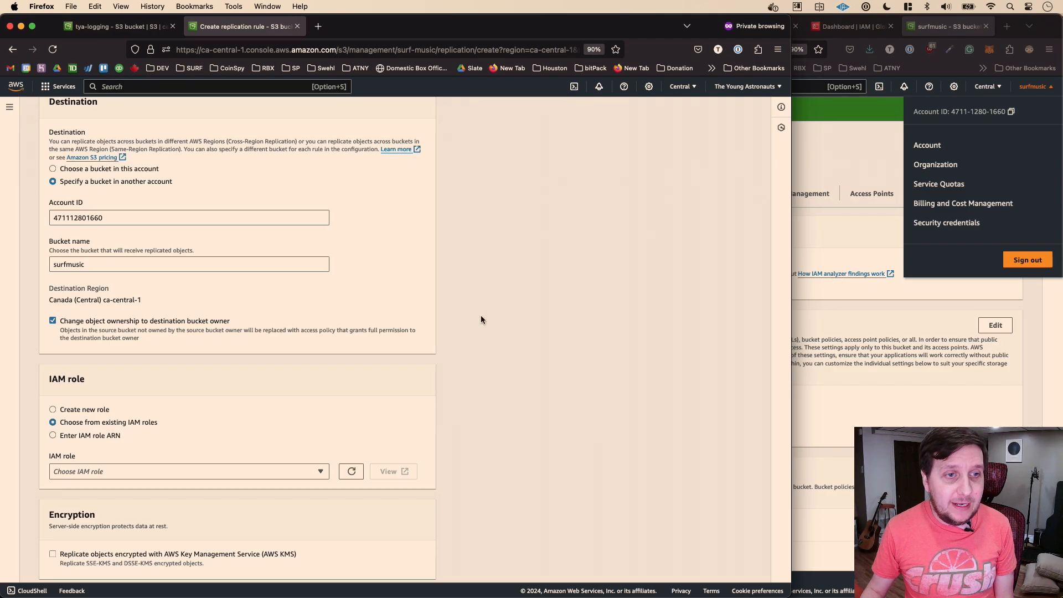
- Filter the existing IAM roles by surf and assign surf-admin-role to the replication rule
{"action": "scroll", "coordinate": [441, 256], "scroll_direction": "down", "scroll_amount": 1}
{"action": "scroll", "coordinate": [442, 255], "scroll_direction": "down", "scroll_amount": 3}
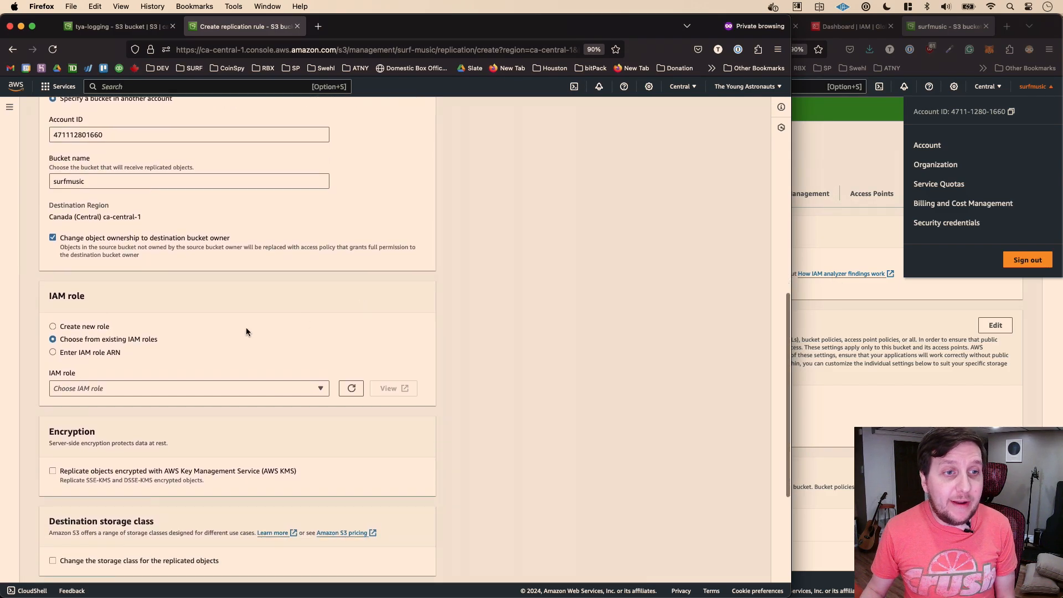
{"action": "left_click", "coordinate": [161, 385]}
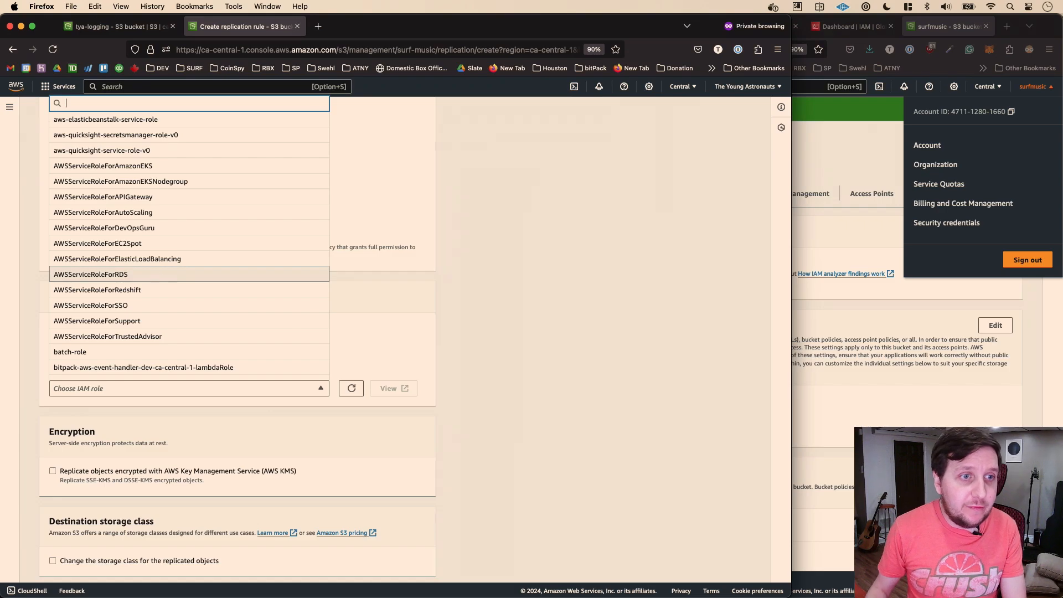
{"action": "type", "text": "surf"}
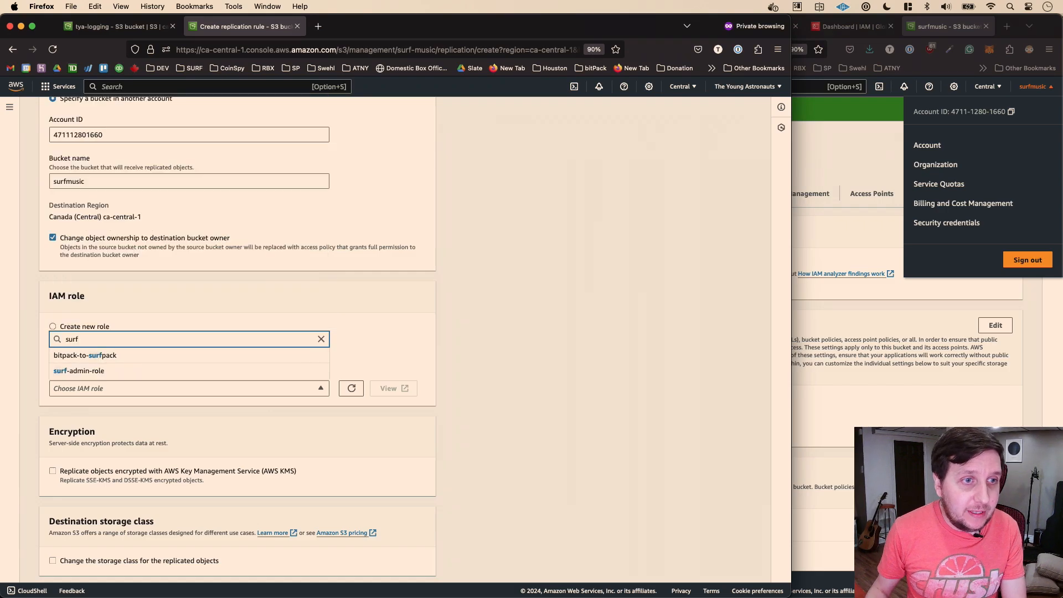
{"action": "left_click", "coordinate": [103, 371]}
- Save the replication rule and submit the choice to replicate existing objects
{"action": "scroll", "coordinate": [560, 300], "scroll_direction": "down", "scroll_amount": 5}
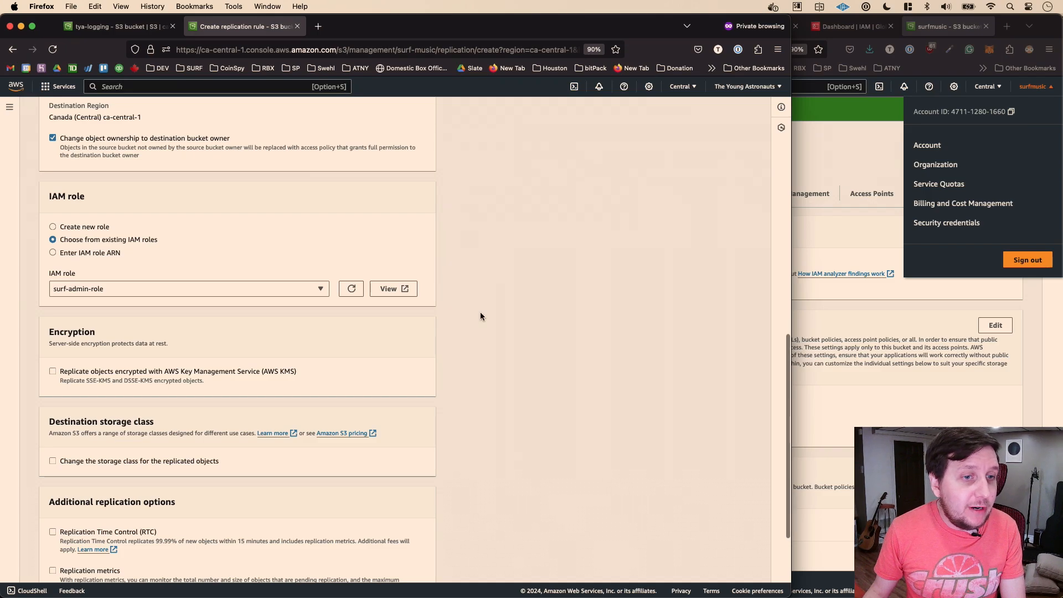
{"action": "scroll", "coordinate": [285, 345], "scroll_direction": "down", "scroll_amount": 4}
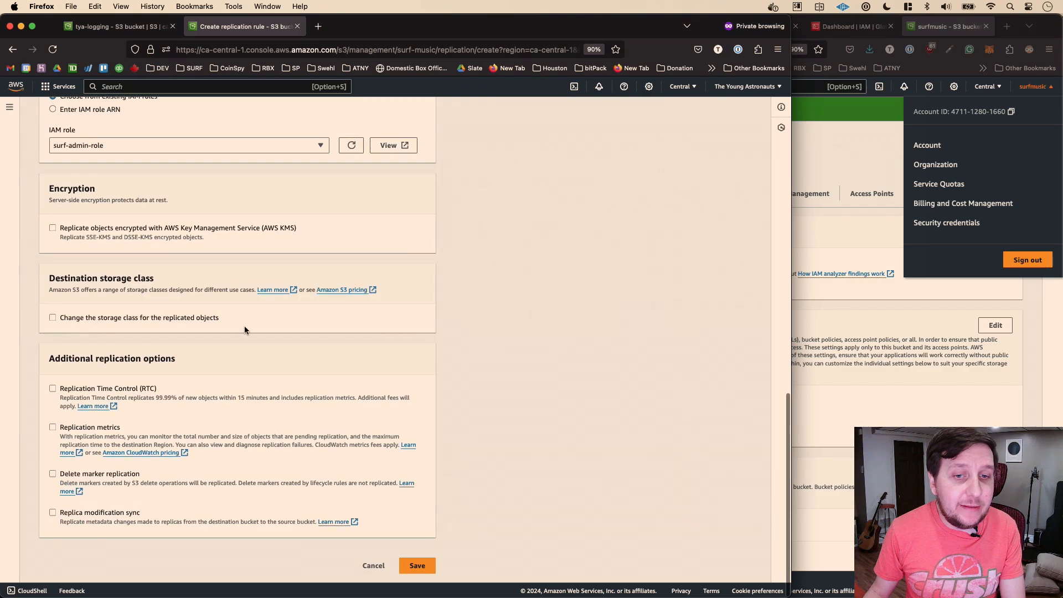
{"action": "left_click", "coordinate": [413, 567]}
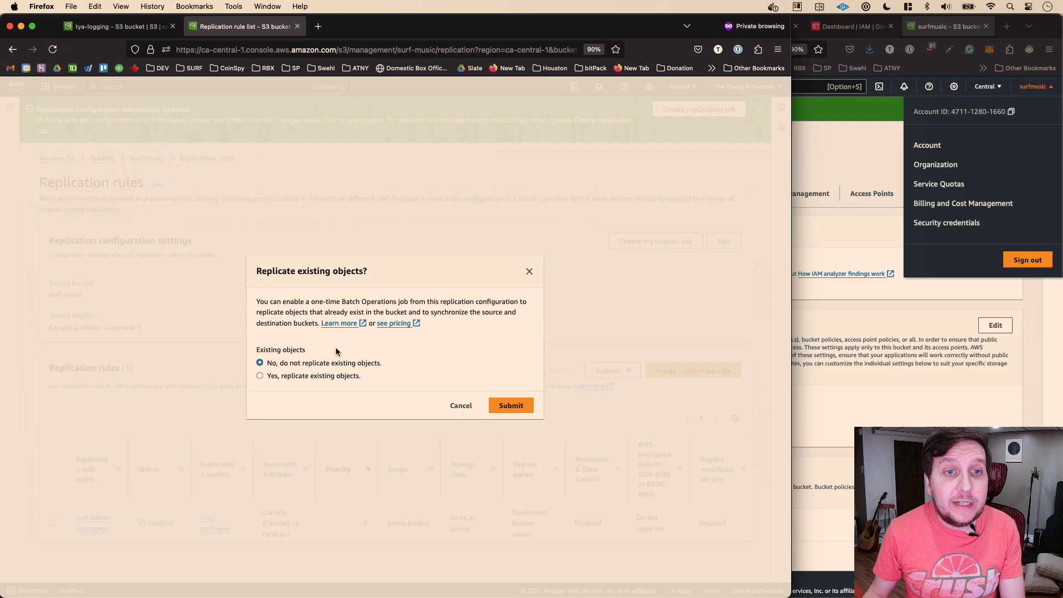
{"action": "left_click", "coordinate": [321, 374]}
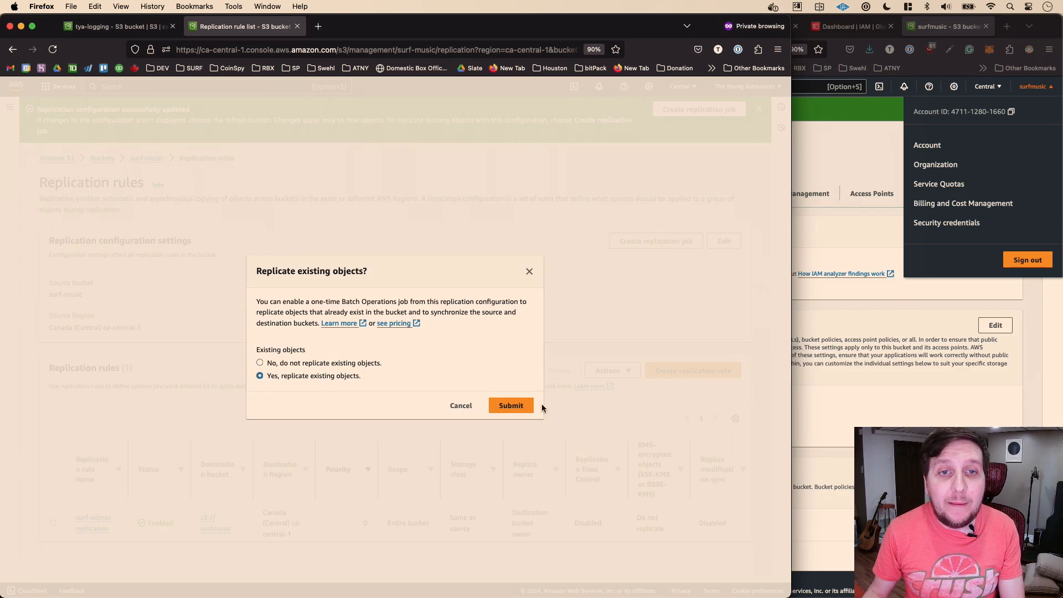
{"action": "left_click", "coordinate": [510, 405]}
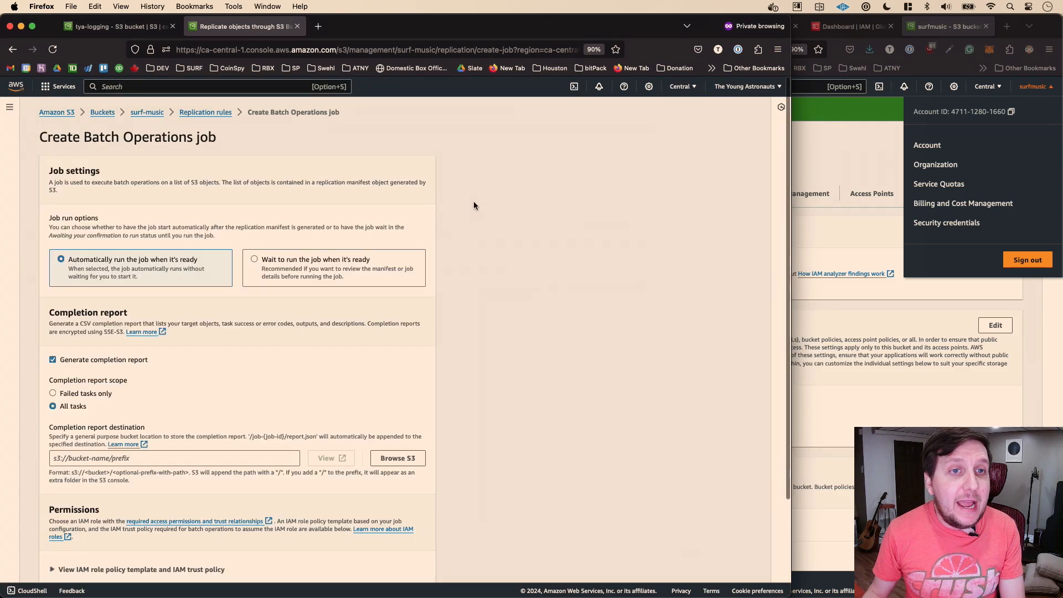
- Browse the S3 buckets, filter them by tya, and set the completion report destination of the batch job to tya-logging
{"action": "scroll", "coordinate": [473, 201], "scroll_direction": "down", "scroll_amount": 2}
{"action": "scroll", "coordinate": [262, 230], "scroll_direction": "down", "scroll_amount": 2}
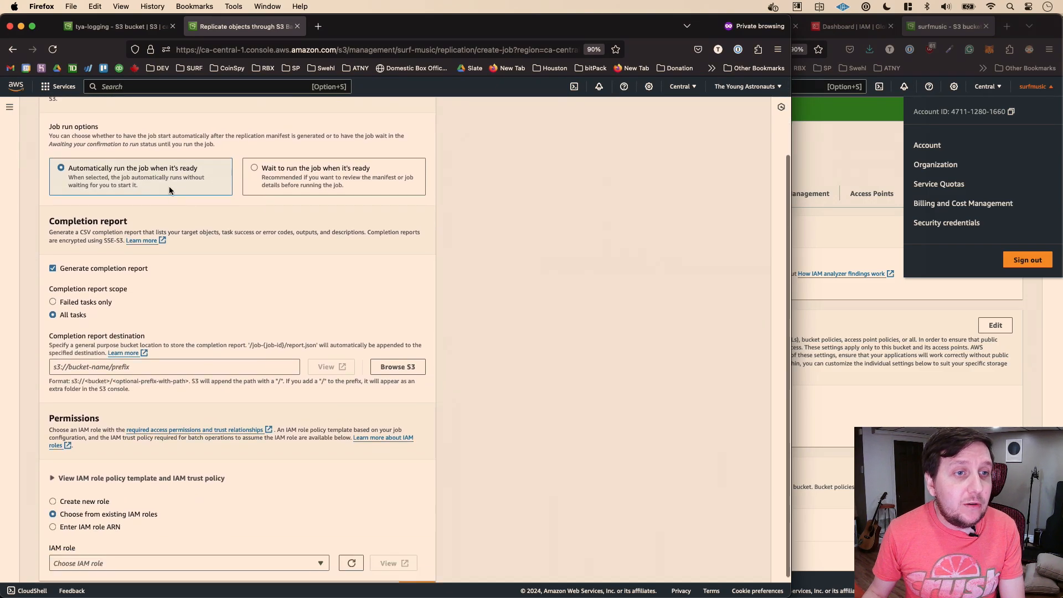
{"action": "scroll", "coordinate": [384, 271], "scroll_direction": "down", "scroll_amount": 1}
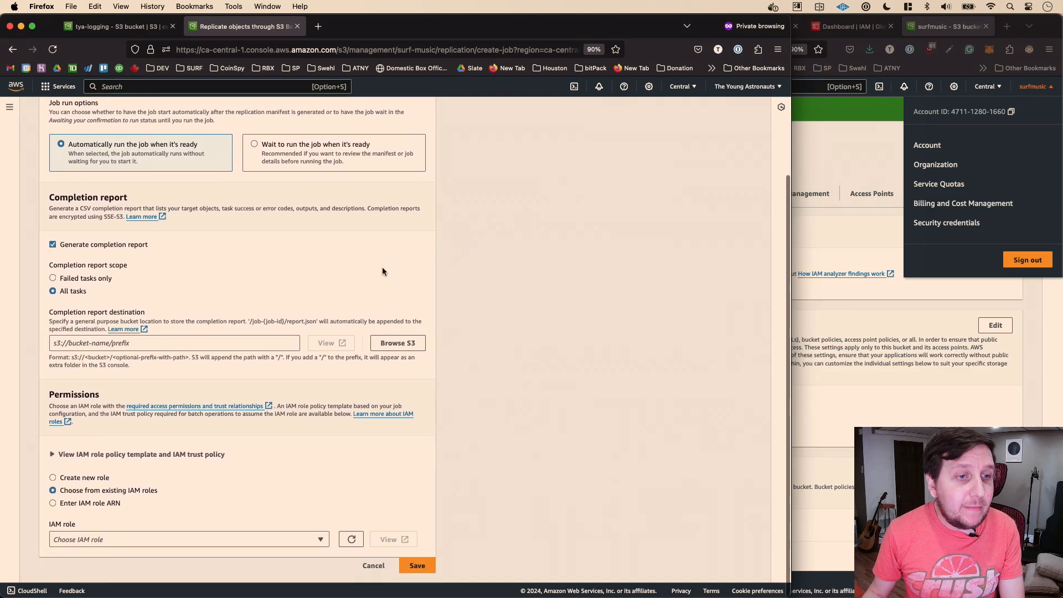
{"action": "scroll", "coordinate": [377, 277], "scroll_direction": "up", "scroll_amount": 3}
{"action": "scroll", "coordinate": [300, 300], "scroll_direction": "down", "scroll_amount": 3}
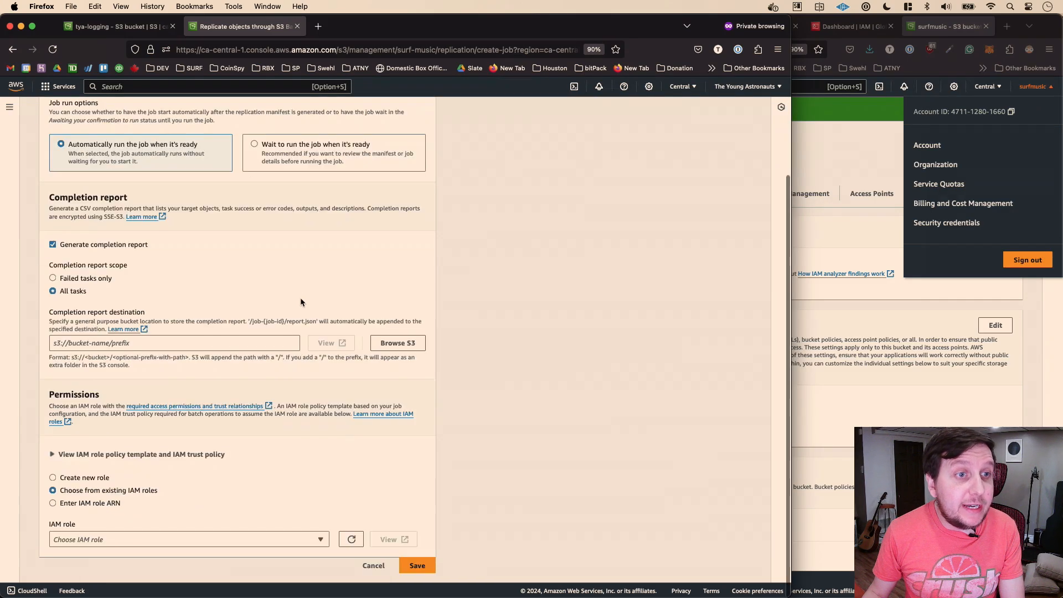
{"action": "left_click", "coordinate": [116, 343]}
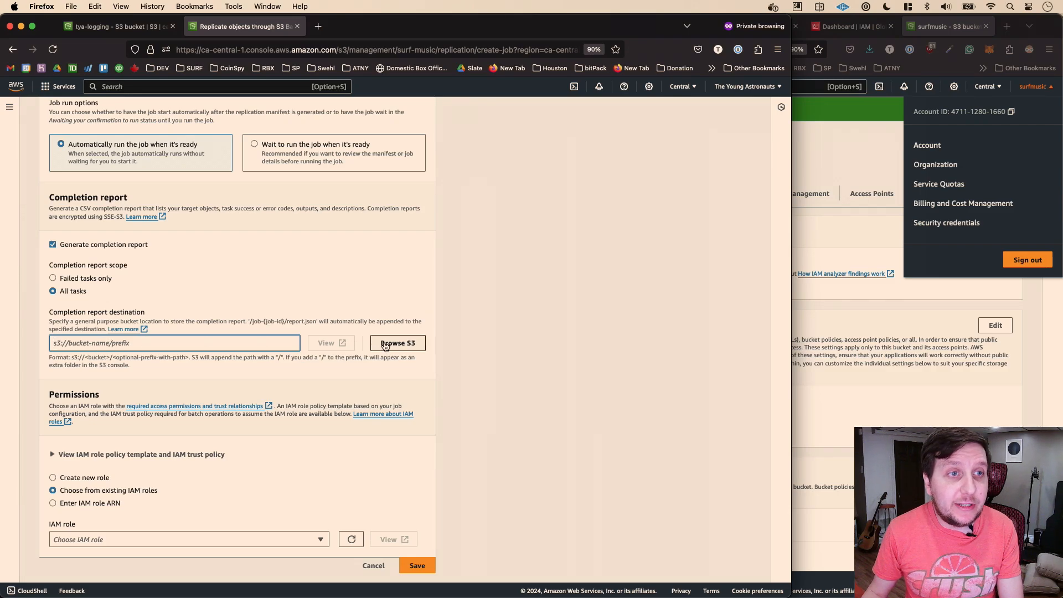
{"action": "left_click", "coordinate": [410, 343]}
{"action": "left_click", "coordinate": [69, 197]}
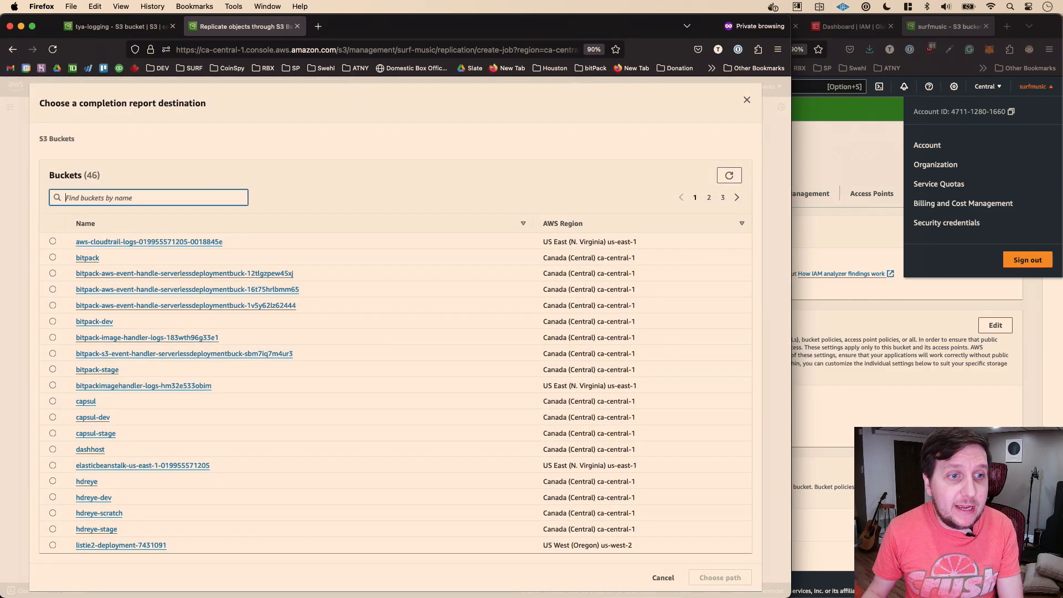
{"action": "type", "text": "tya"}
{"action": "left_click", "coordinate": [94, 393]}
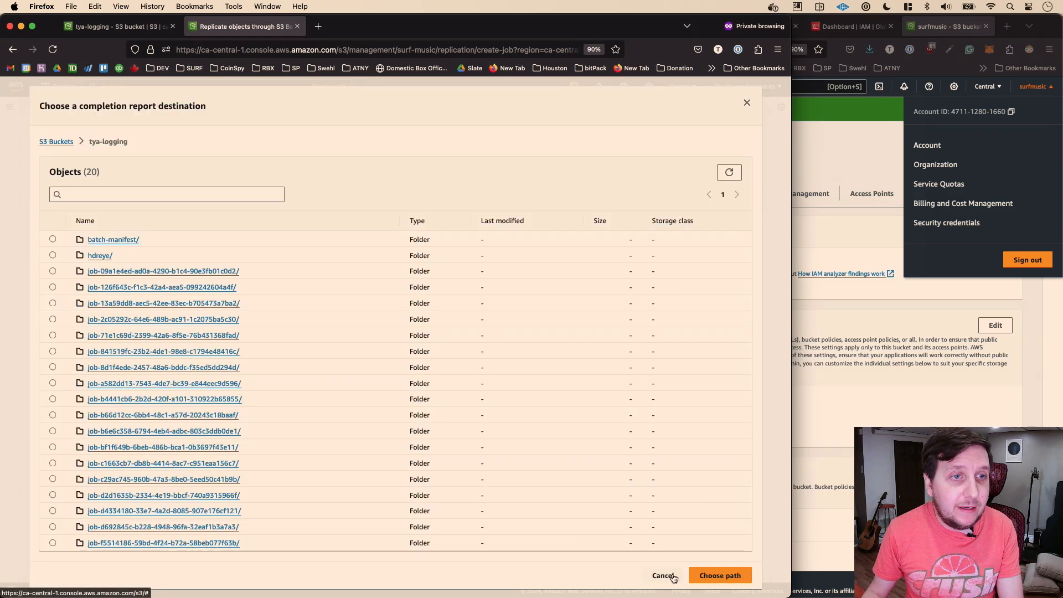
{"action": "left_click", "coordinate": [727, 578]}
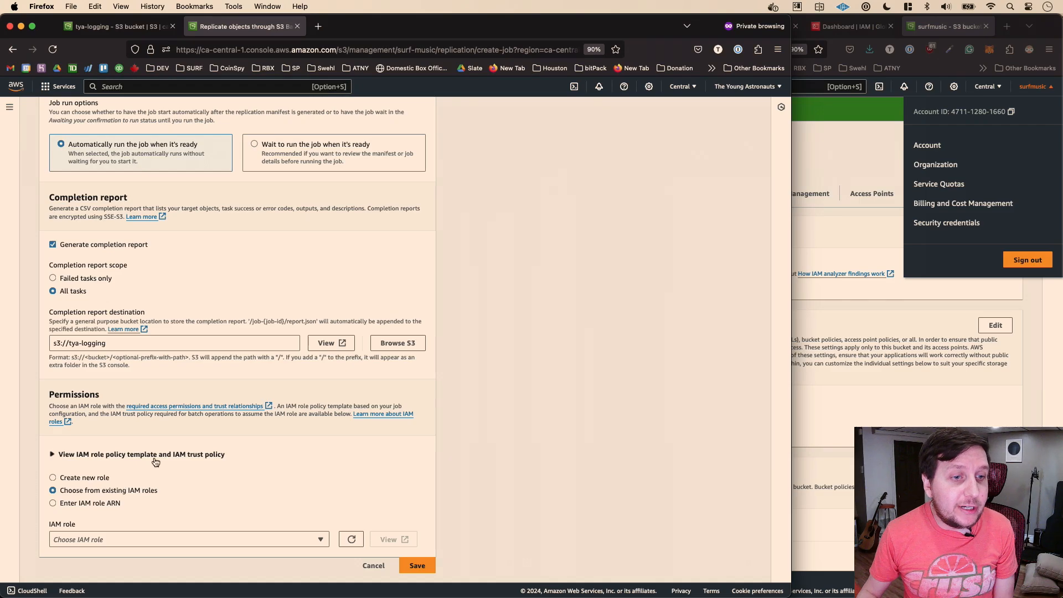
- Filter the IAM roles by surf, assign surf-admin-role to the Batch Operations job, and save the job
{"action": "scroll", "coordinate": [207, 458], "scroll_direction": "up", "scroll_amount": 1}
{"action": "scroll", "coordinate": [207, 459], "scroll_direction": "down", "scroll_amount": 1}
{"action": "left_click", "coordinate": [143, 539]}
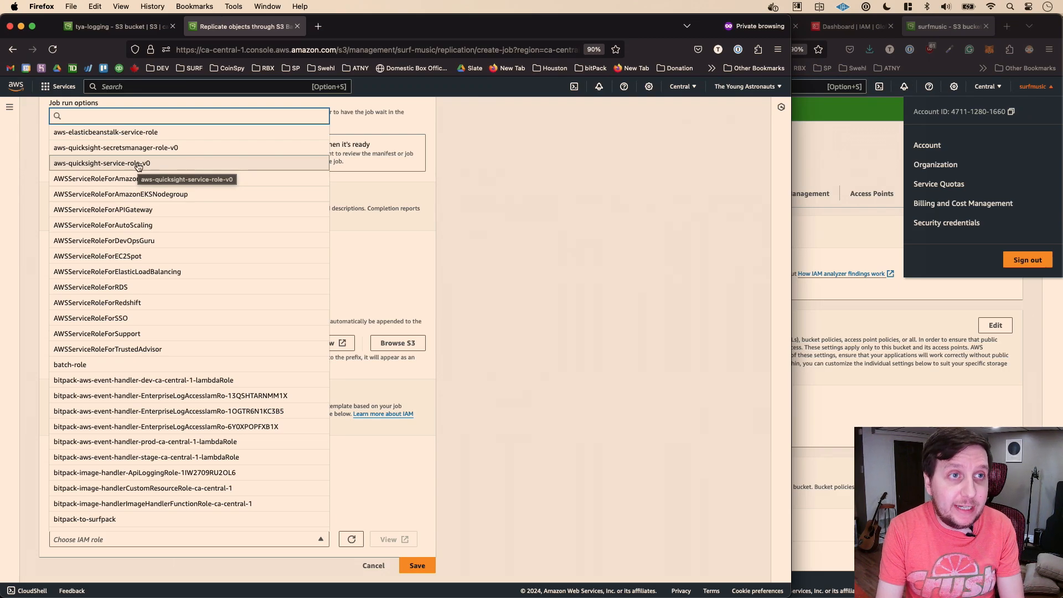
{"action": "type", "text": "surf"}
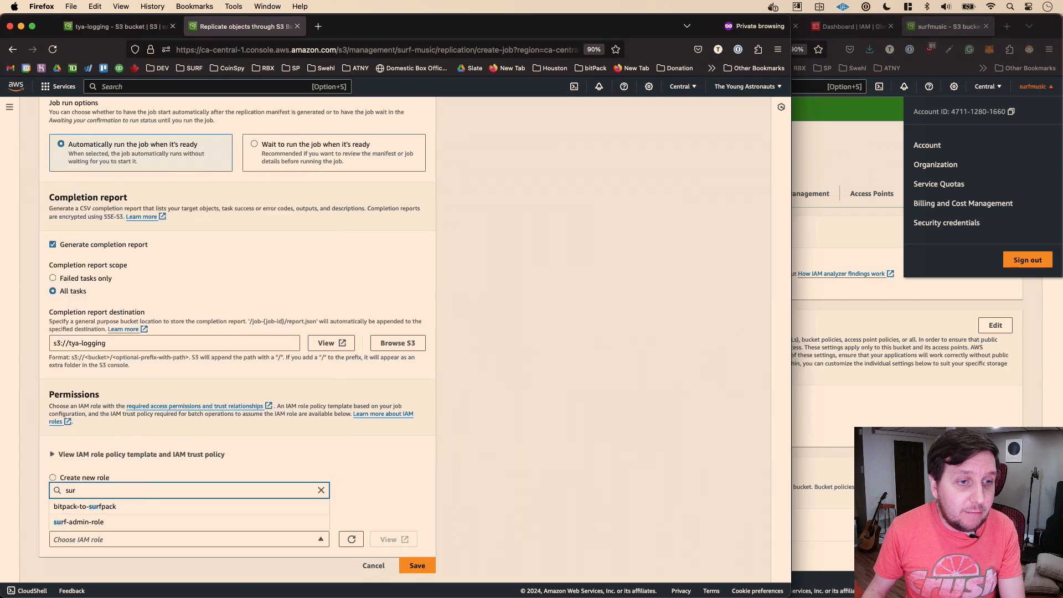
{"action": "left_click", "coordinate": [95, 523]}
{"action": "left_click", "coordinate": [427, 564]}
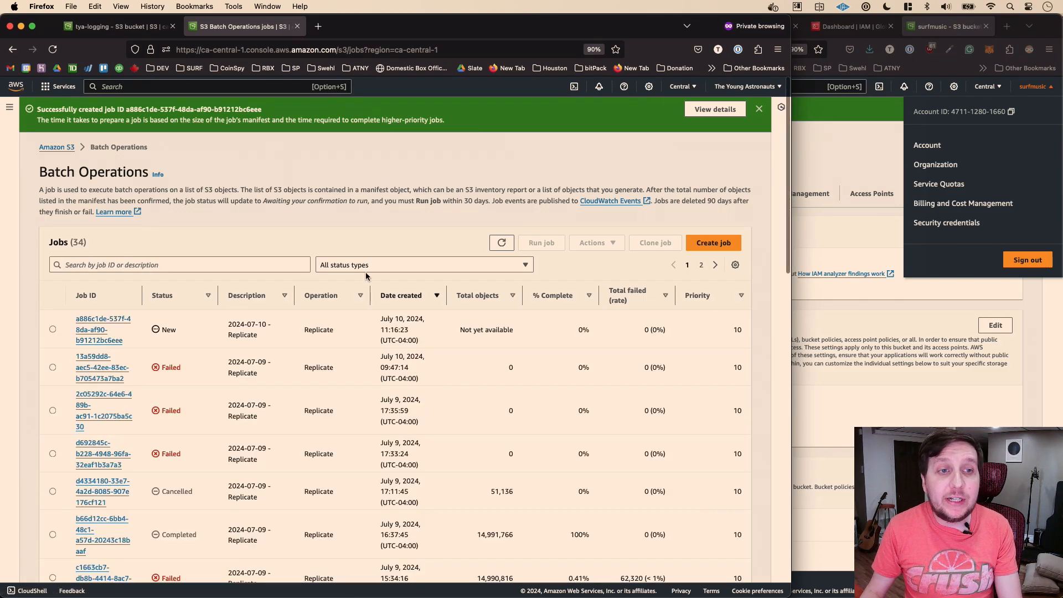
- Refresh the Batch Operations job list to check the status of the new replication job
{"action": "left_click", "coordinate": [503, 245]}
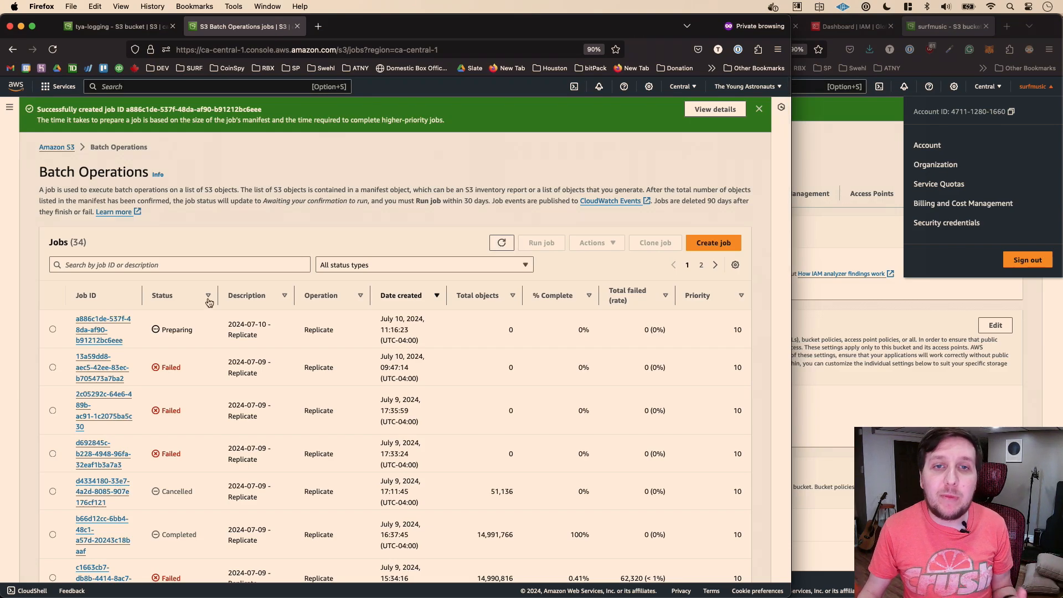
{"action": "left_click", "coordinate": [502, 244]}
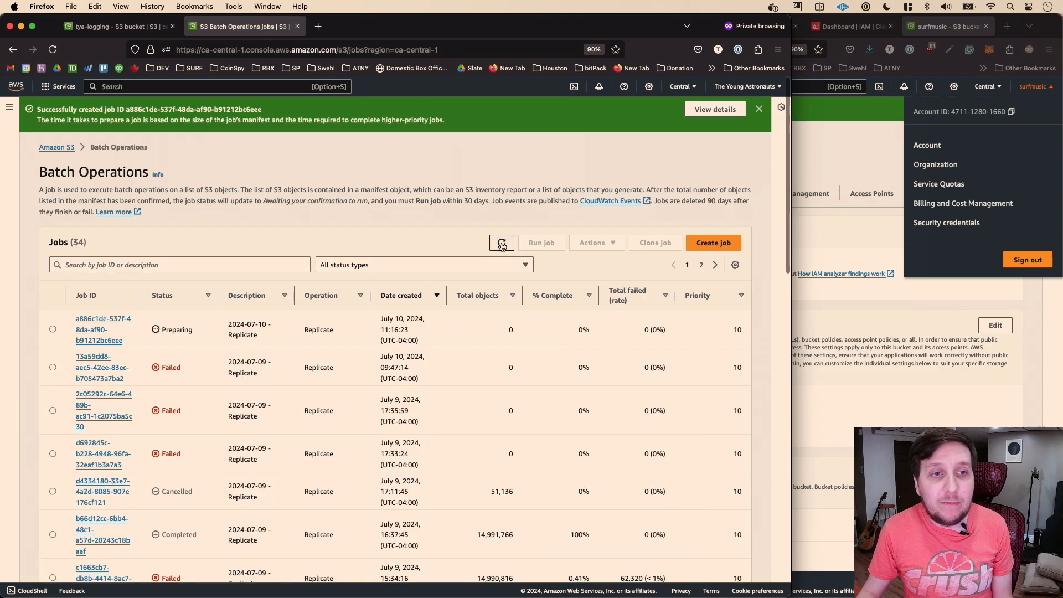
{"action": "left_click", "coordinate": [504, 246]}
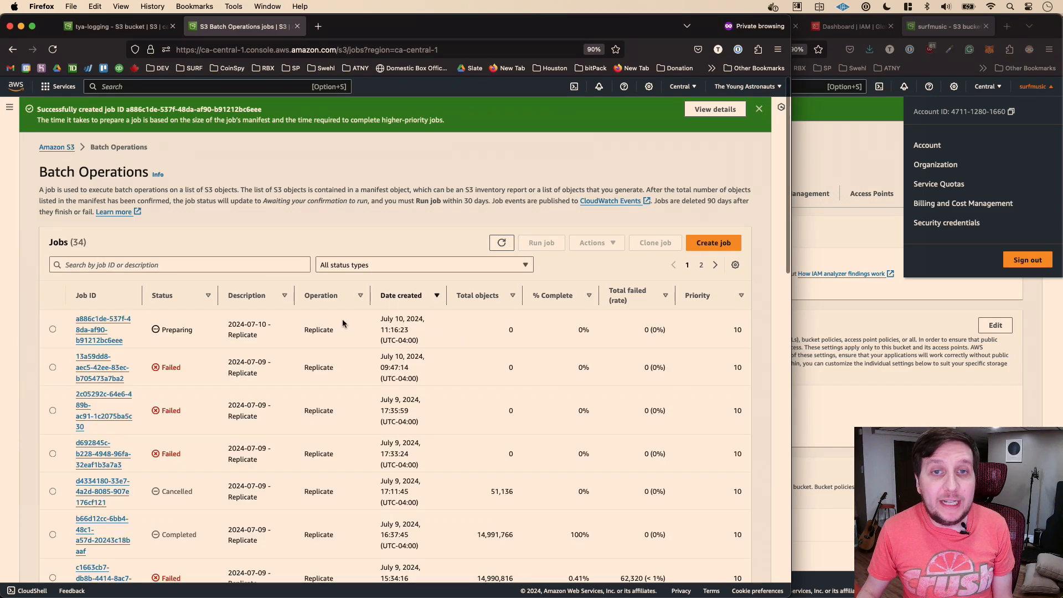
- Reload the batch jobs repeatedly to follow the progress of the newest replication job
{"action": "left_click", "coordinate": [505, 245]}
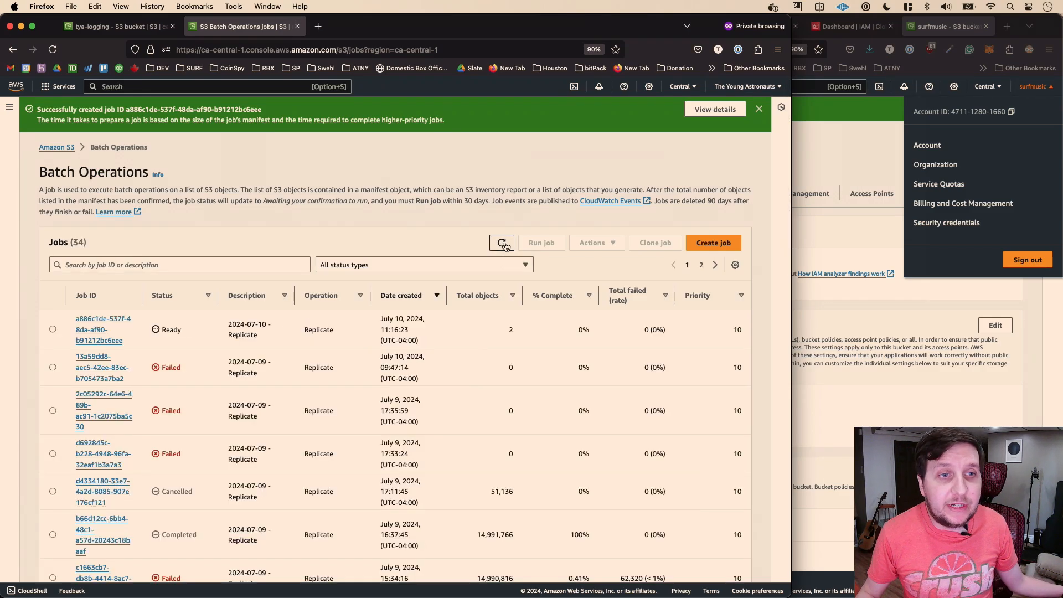
{"action": "left_click", "coordinate": [503, 243]}
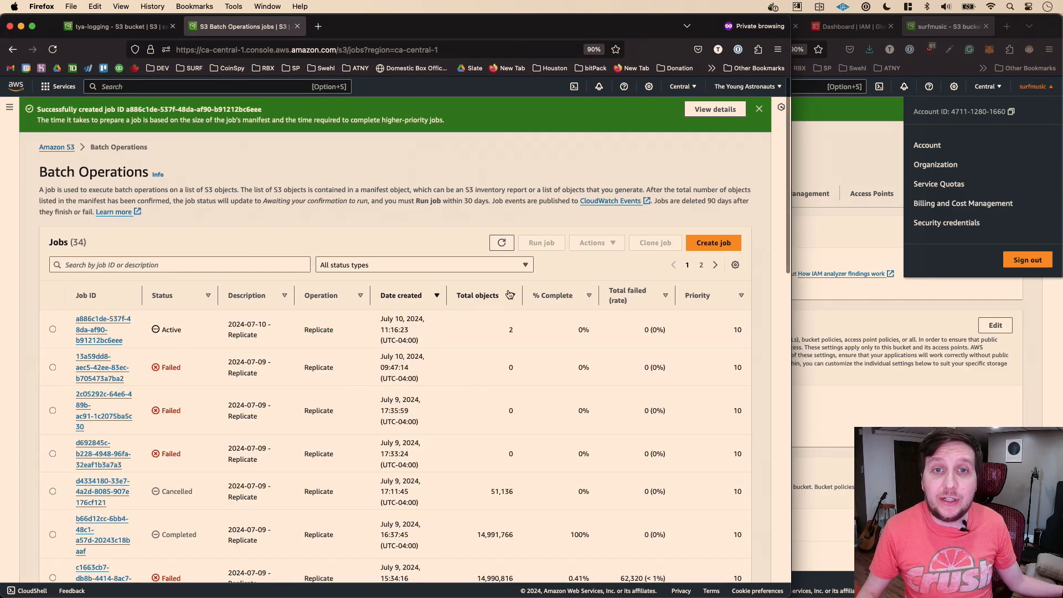
{"action": "left_click", "coordinate": [503, 244]}
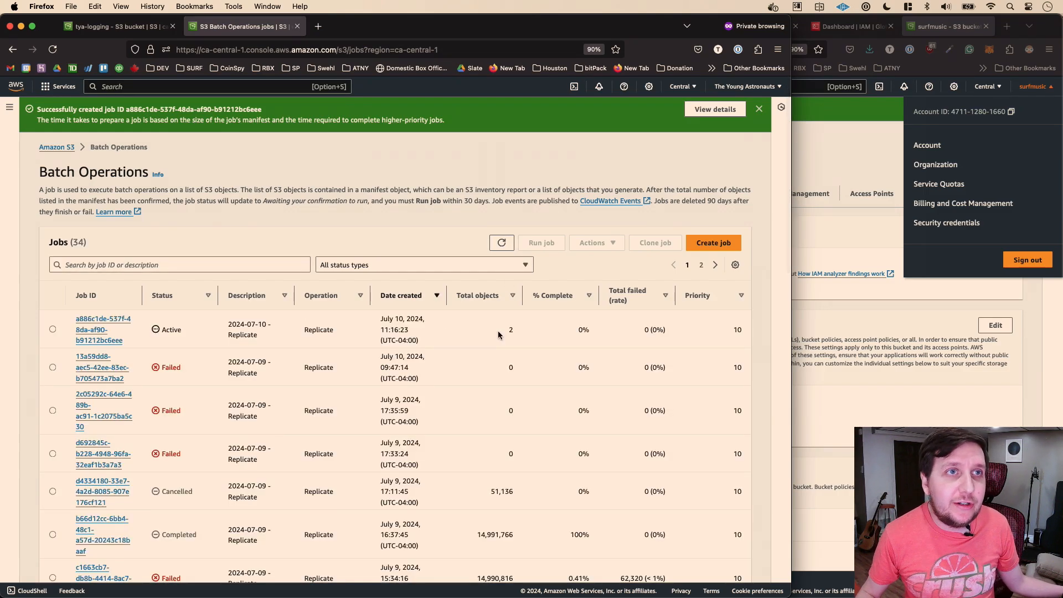
- Filter the S3 buckets by surf-m and browse surf-music down to its admin-interface/logo/ folder to view the source objects
{"action": "left_click", "coordinate": [119, 26]}
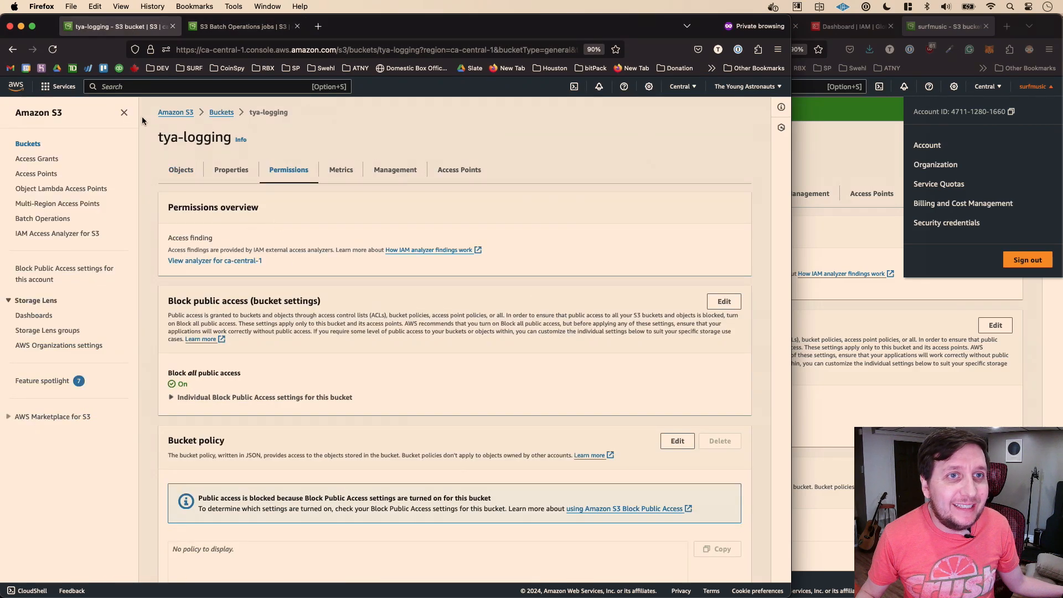
{"action": "left_click", "coordinate": [188, 115]}
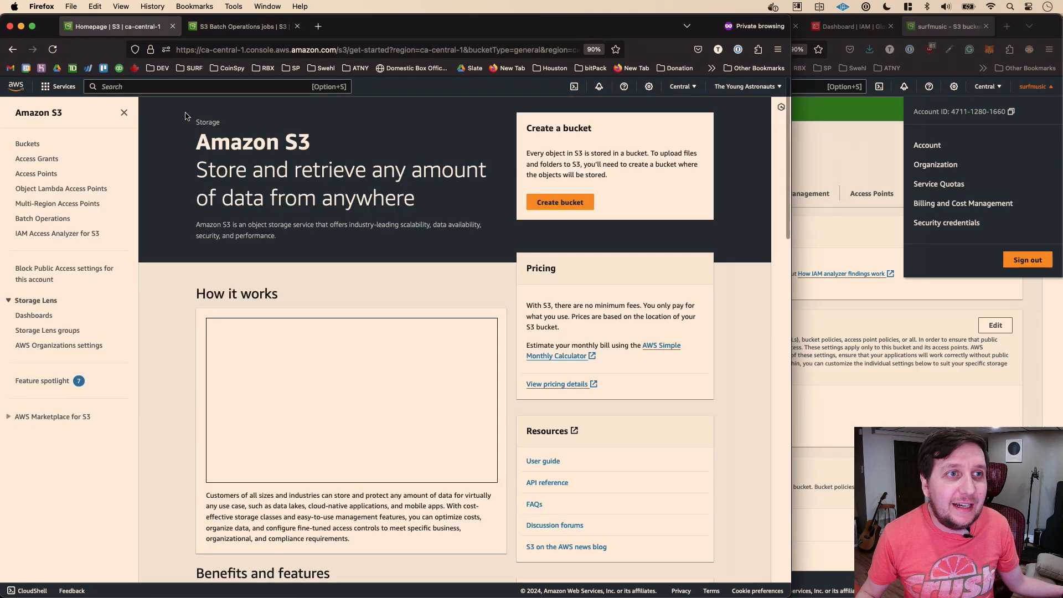
{"action": "left_click", "coordinate": [27, 143]}
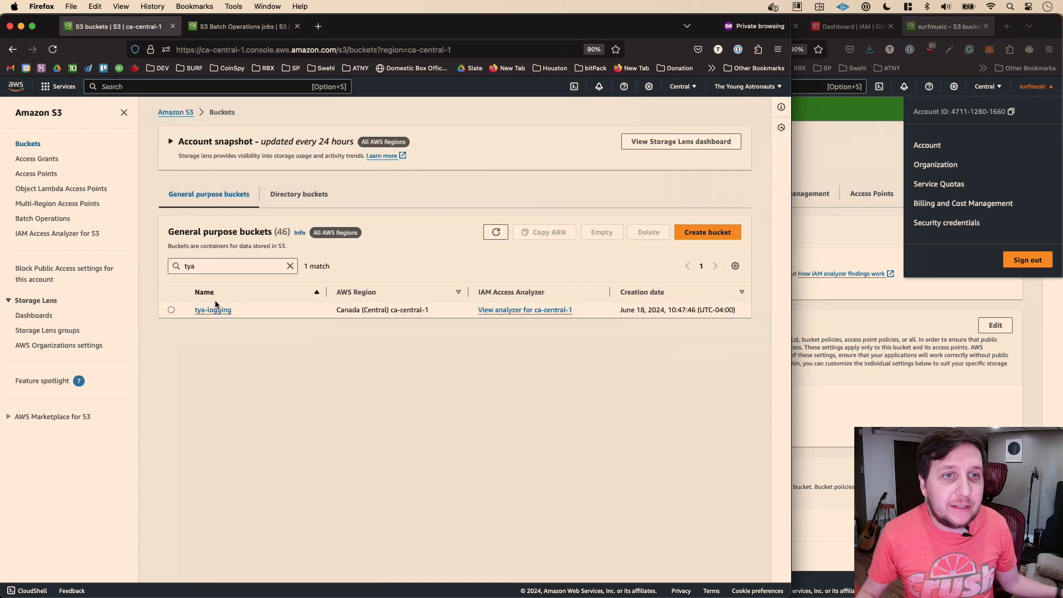
{"action": "left_click", "coordinate": [290, 266]}
{"action": "type", "text": "surf-m"}
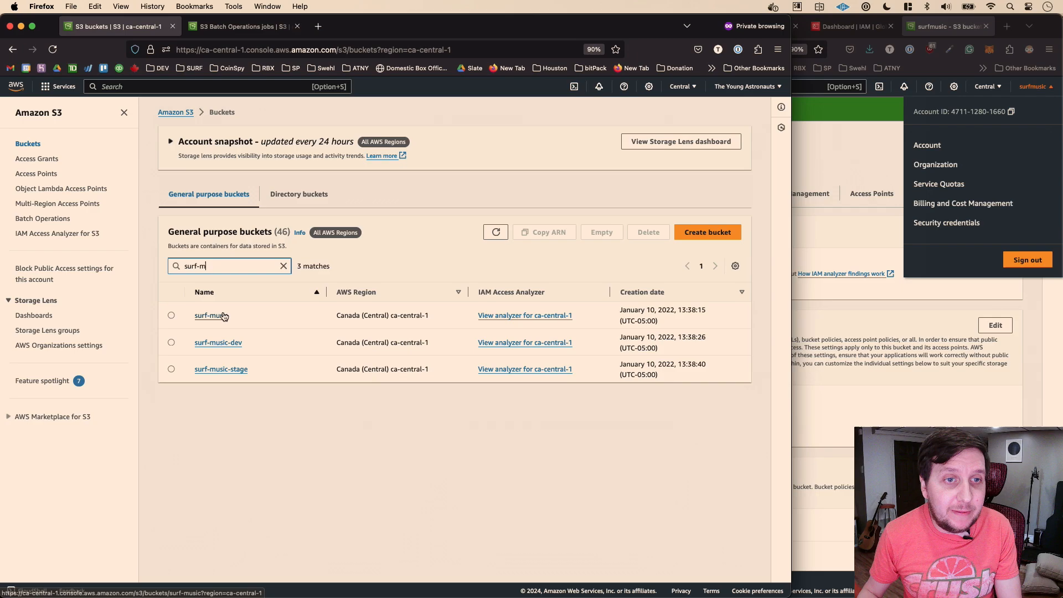
{"action": "left_click", "coordinate": [223, 316]}
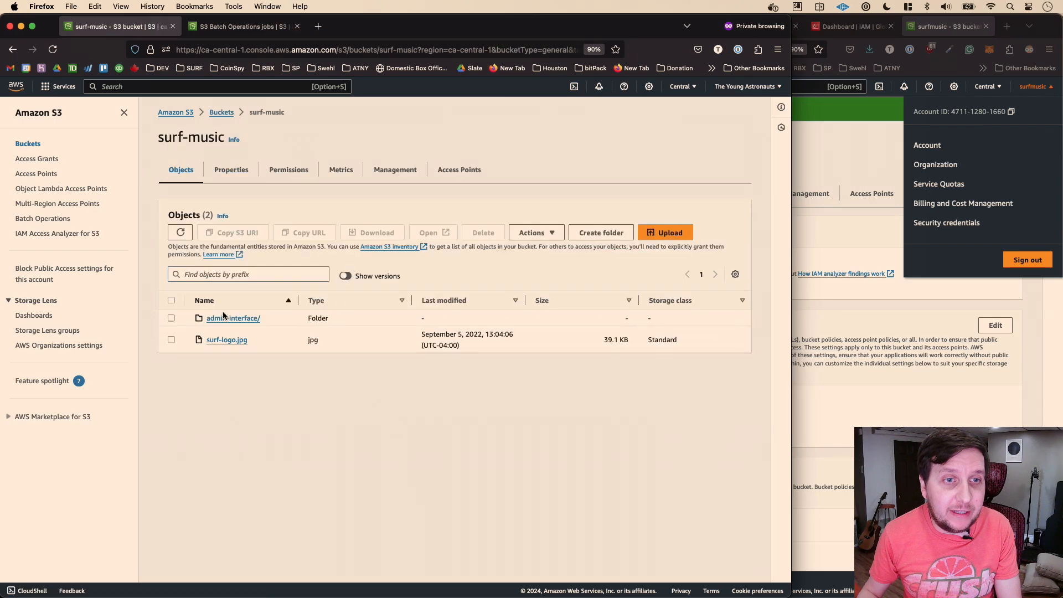
{"action": "left_click", "coordinate": [241, 320]}
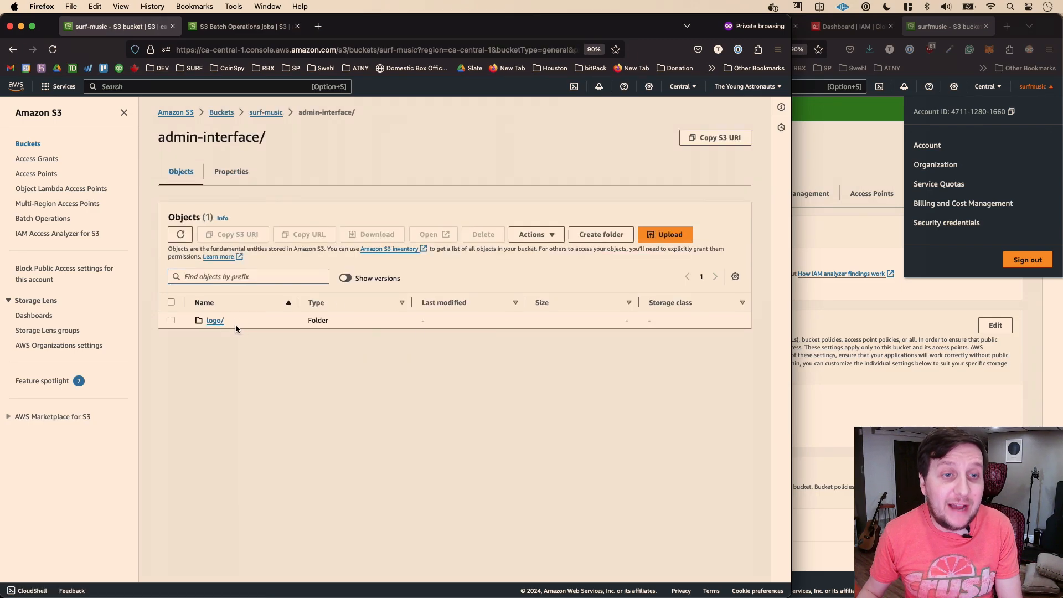
{"action": "left_click", "coordinate": [217, 326]}
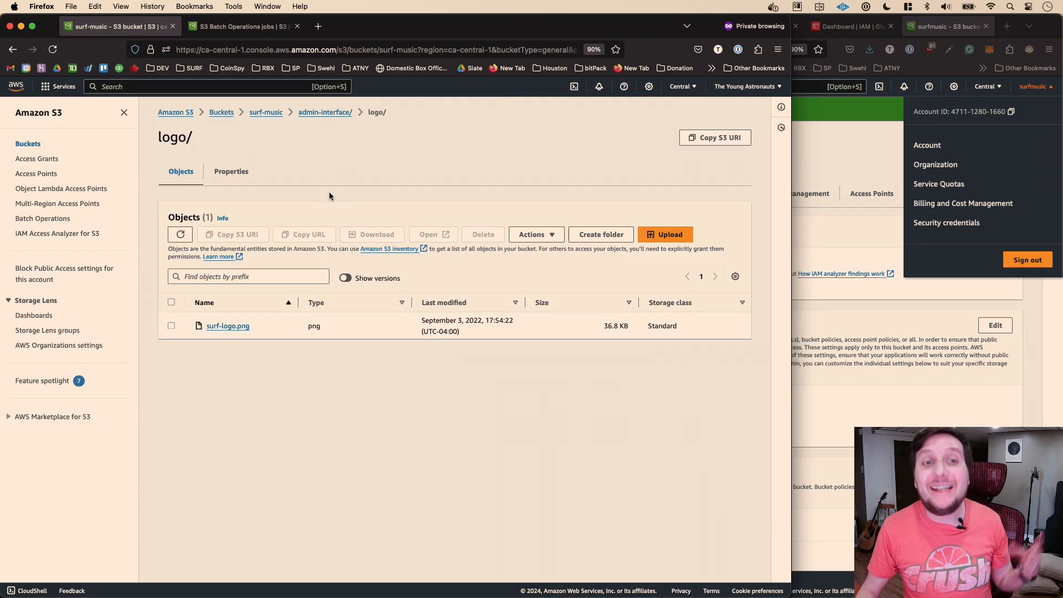
- Recheck the replication job's status, filter the S3 buckets by ty, and open the tya-logging bucket
{"action": "left_click", "coordinate": [253, 30]}
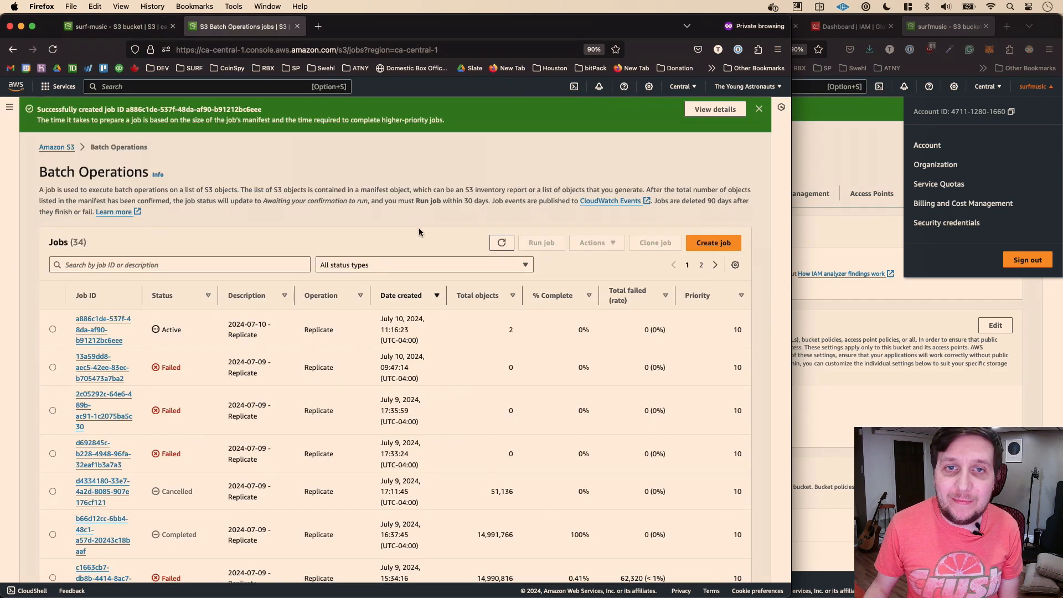
{"action": "left_click", "coordinate": [501, 244]}
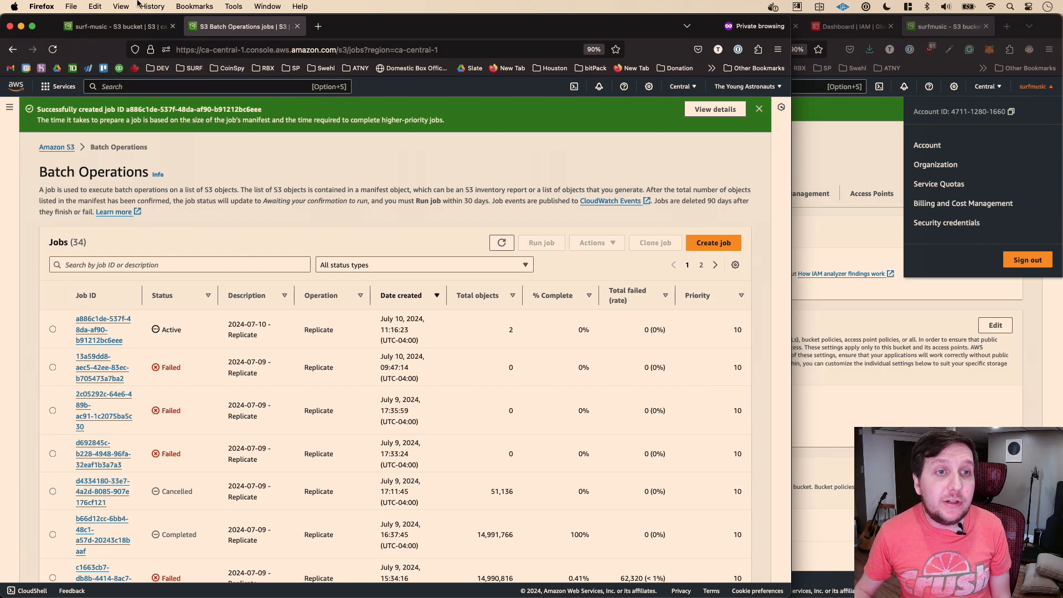
{"action": "left_click", "coordinate": [115, 26]}
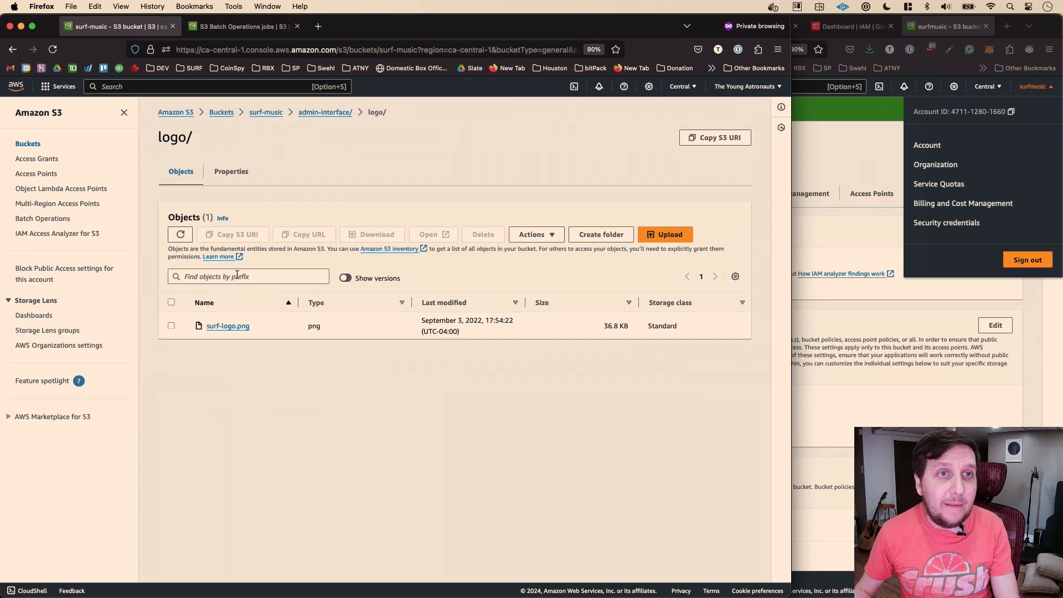
{"action": "left_click", "coordinate": [224, 114]}
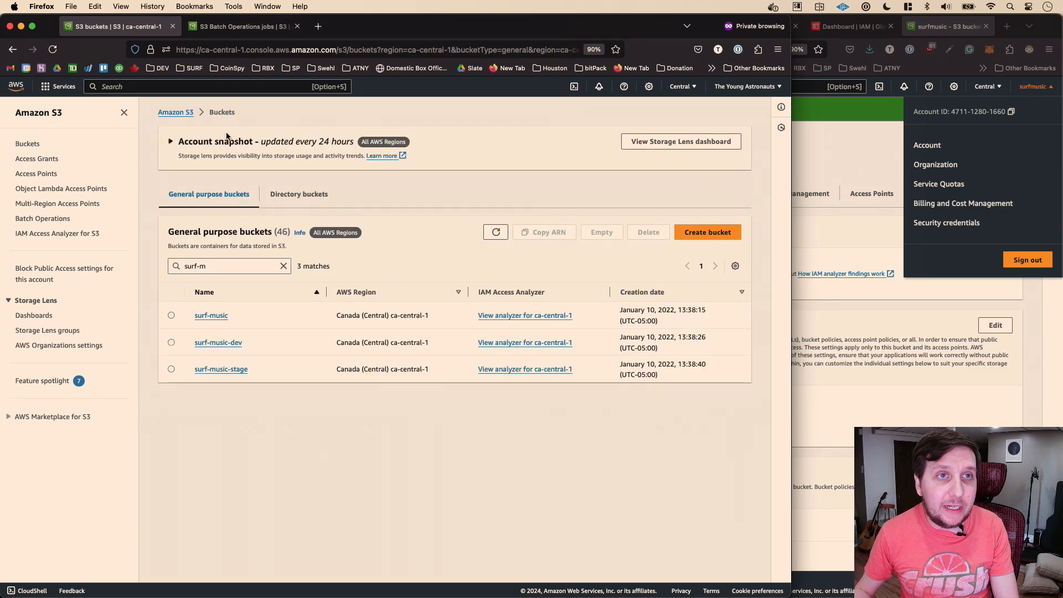
{"action": "double_click", "coordinate": [234, 266]}
{"action": "key", "text": "super+a"}
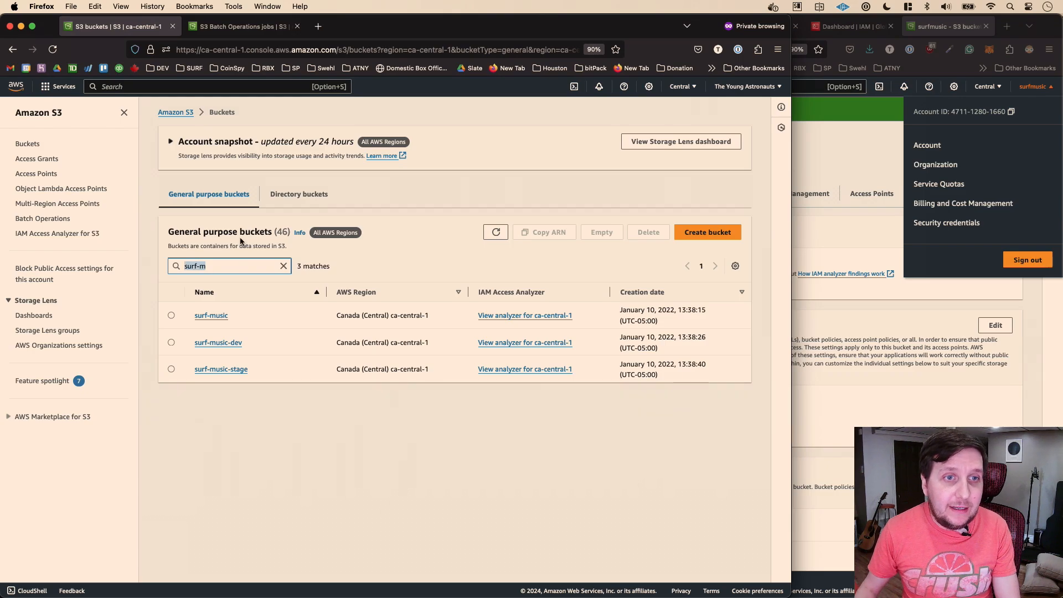
{"action": "type", "text": "ty"}
{"action": "left_click", "coordinate": [220, 312]}
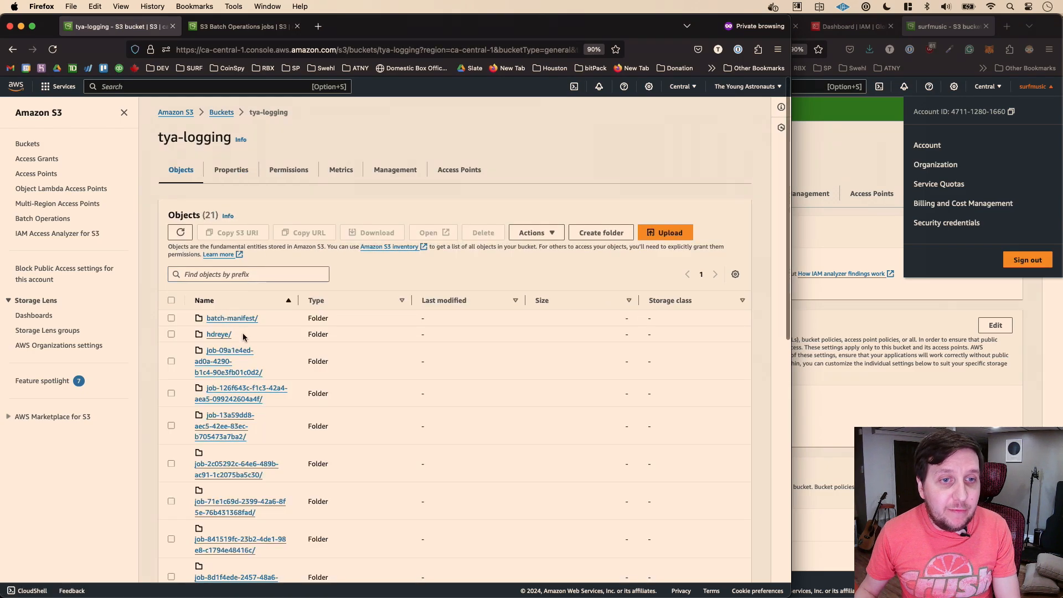
- Look through the job folders in tya-logging for a completion report and open the CSV file in a job's results/ folder
{"action": "scroll", "coordinate": [239, 376], "scroll_direction": "down", "scroll_amount": 1}
{"action": "left_click", "coordinate": [234, 409]}
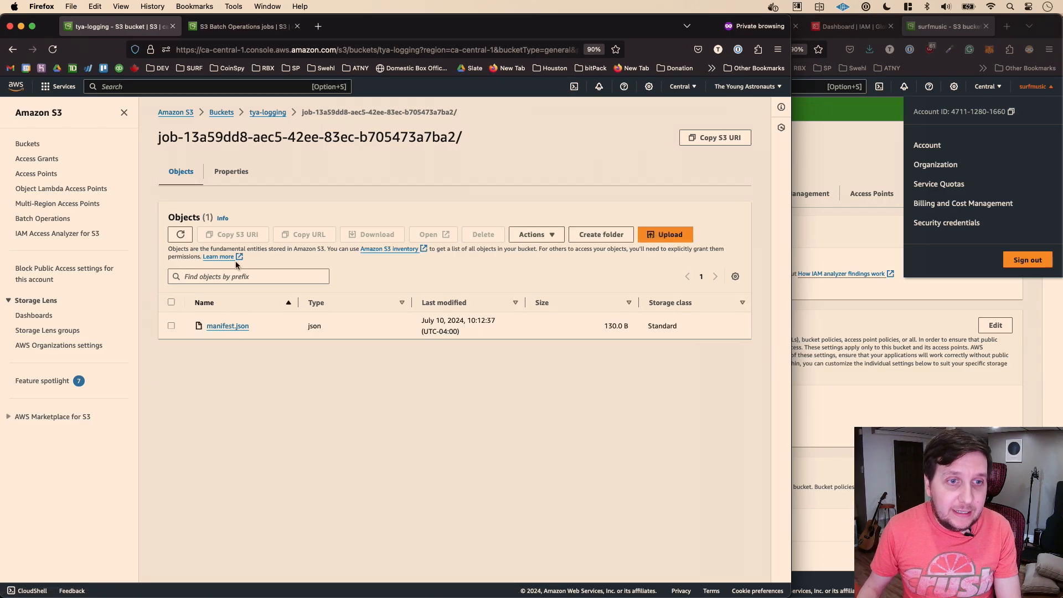
{"action": "key", "text": "super+Left"}
{"action": "left_click", "coordinate": [218, 437]}
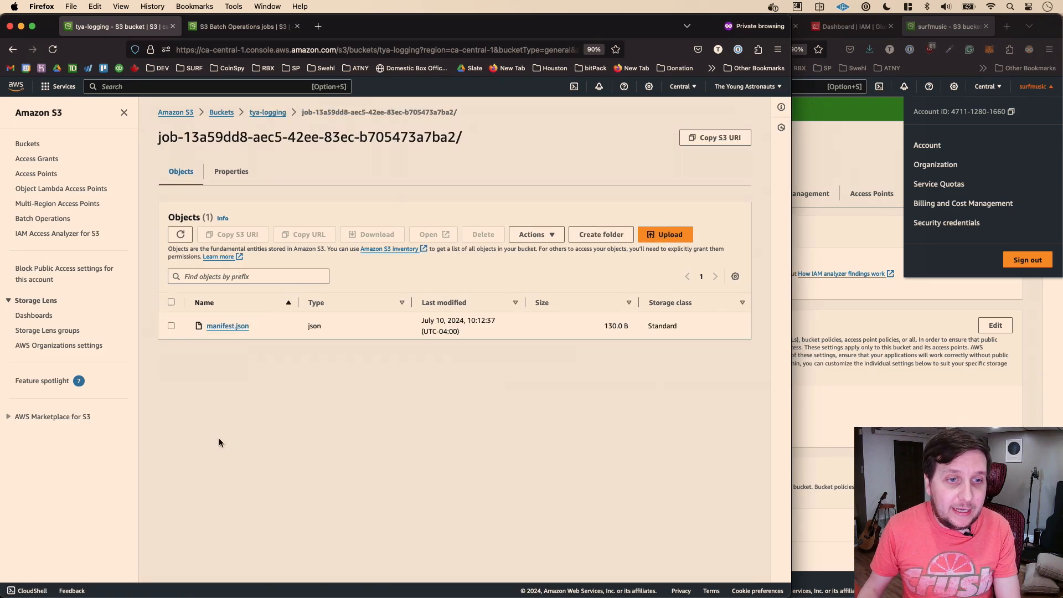
{"action": "key", "text": "super+Left"}
{"action": "left_click", "coordinate": [221, 463]}
{"action": "key", "text": "super+Left"}
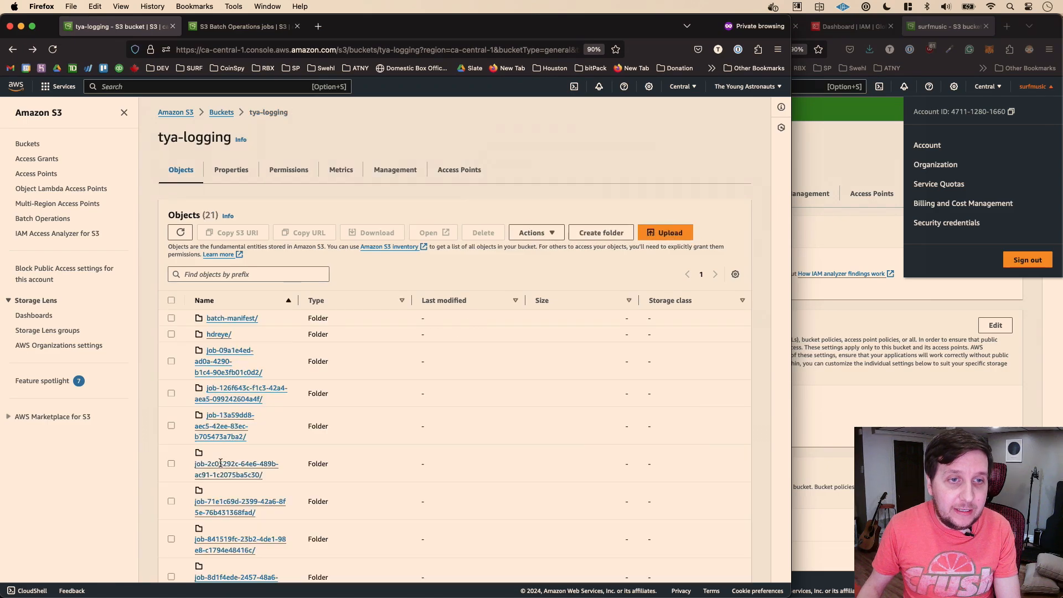
{"action": "left_click", "coordinate": [225, 512]}
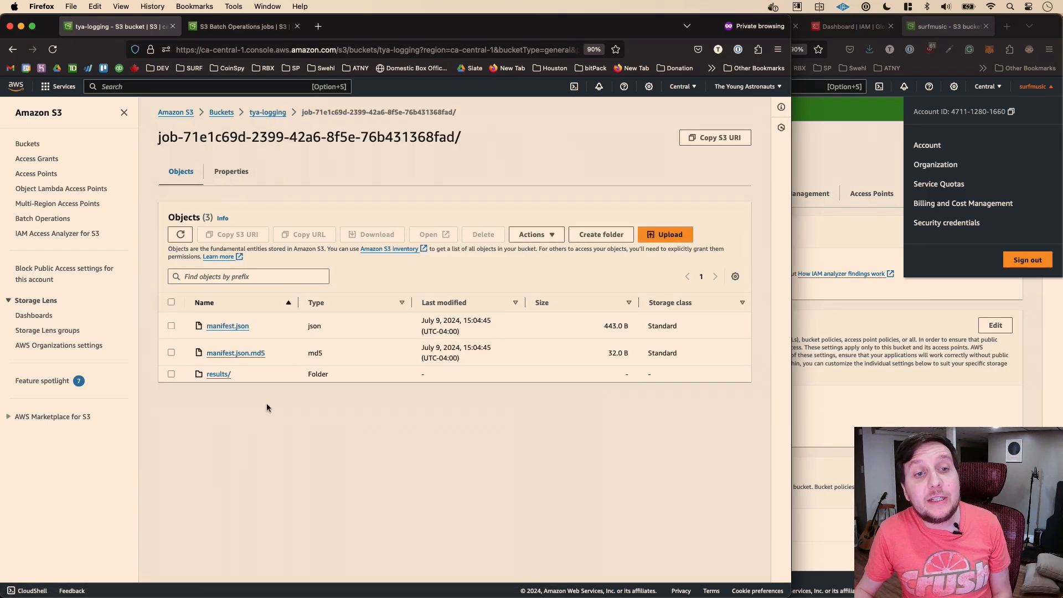
{"action": "left_click", "coordinate": [223, 374]}
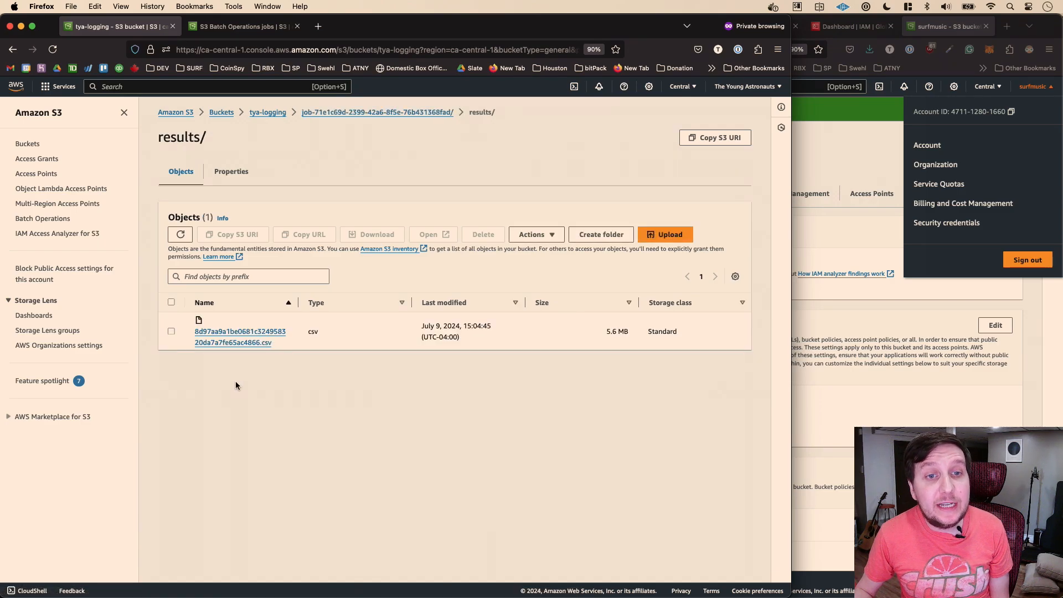
{"action": "left_click", "coordinate": [262, 335]}
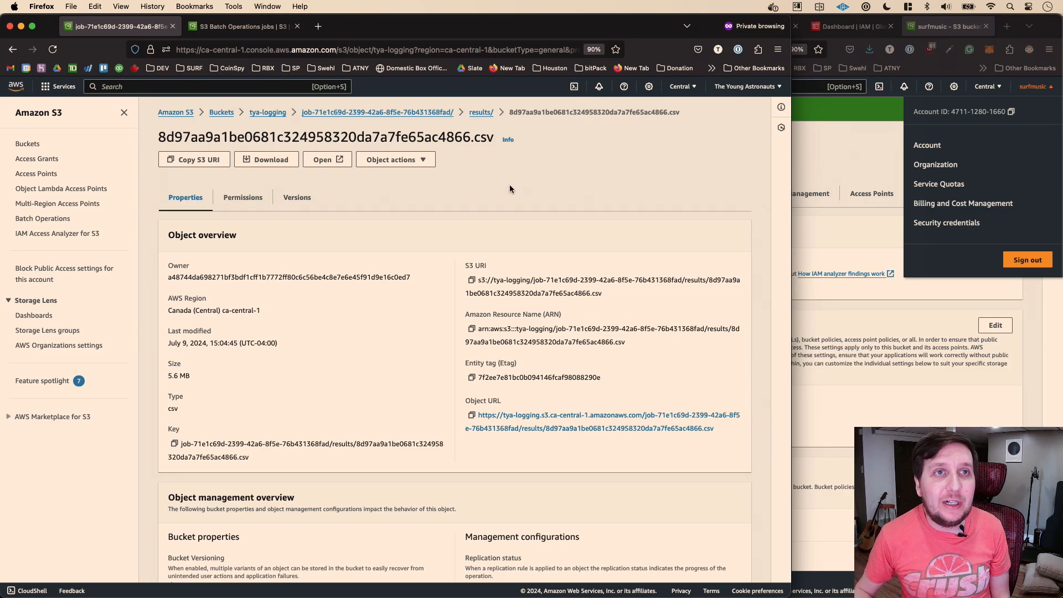
- Refresh the batch job status and check the objects in the destination account's surfmusic bucket
{"action": "left_click", "coordinate": [252, 27]}
{"action": "left_click", "coordinate": [502, 243]}
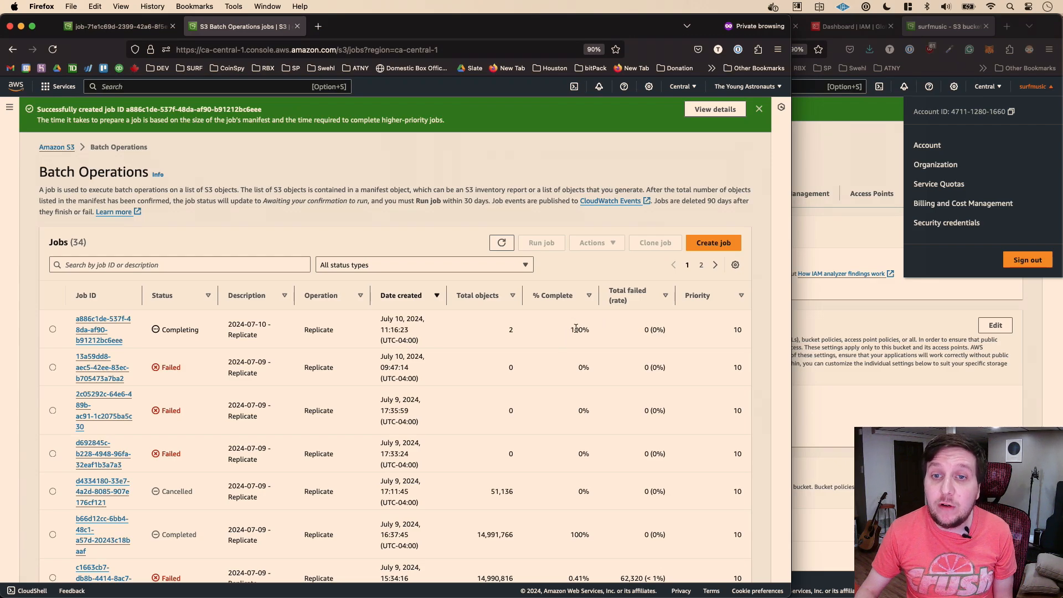
{"action": "left_click", "coordinate": [906, 333]}
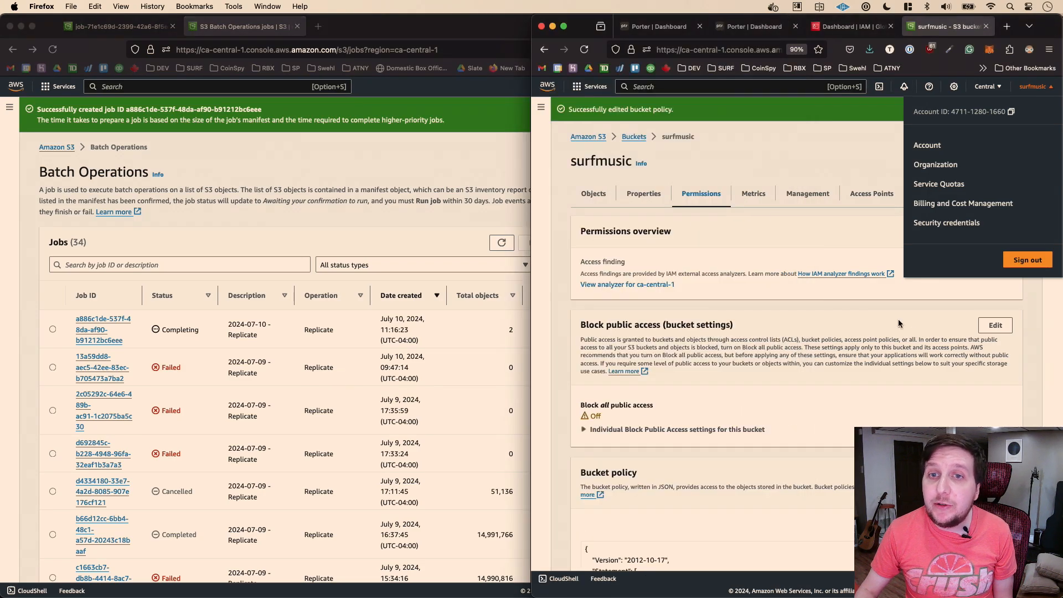
{"action": "left_click", "coordinate": [593, 195]}
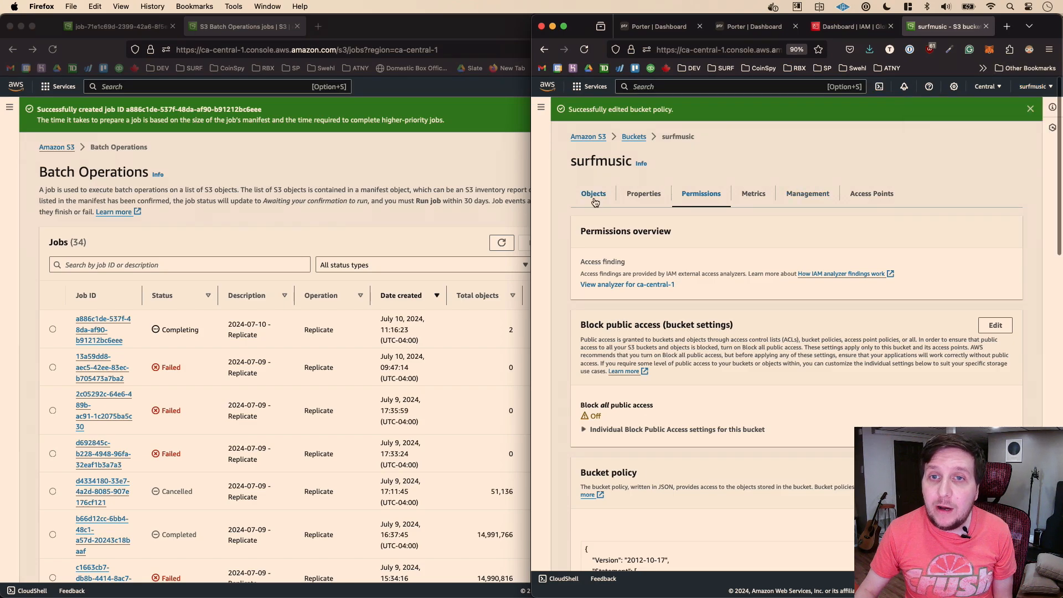
{"action": "left_click", "coordinate": [593, 232]}
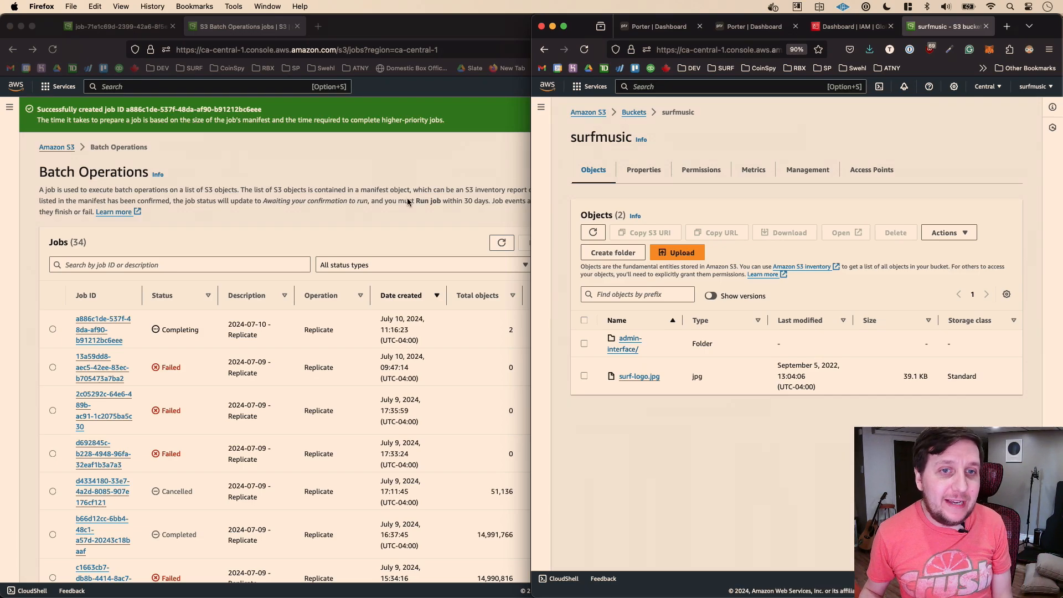
{"action": "left_click", "coordinate": [426, 187]}
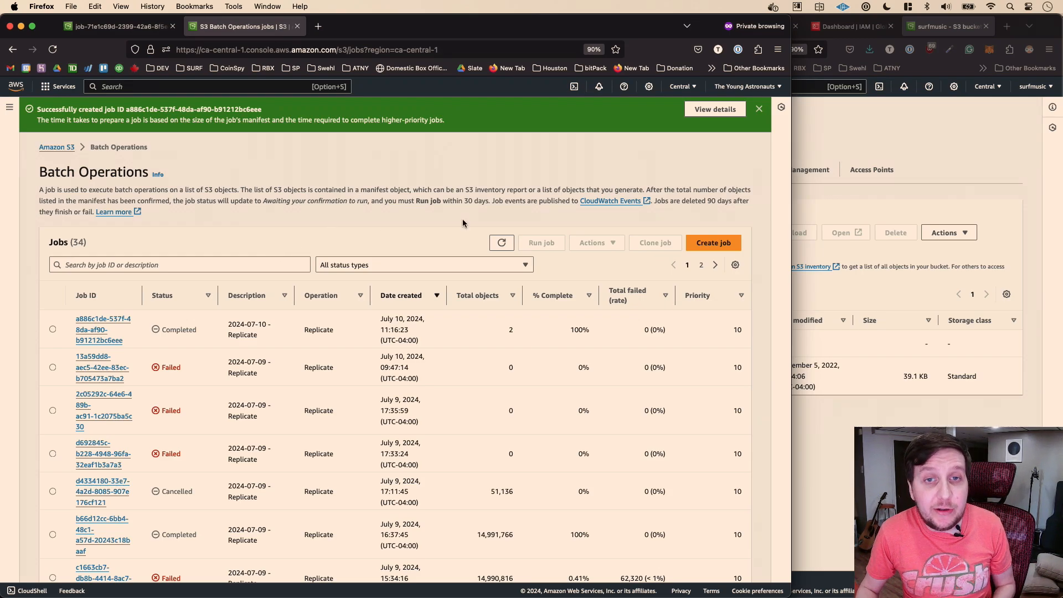
{"action": "left_click", "coordinate": [712, 247]}
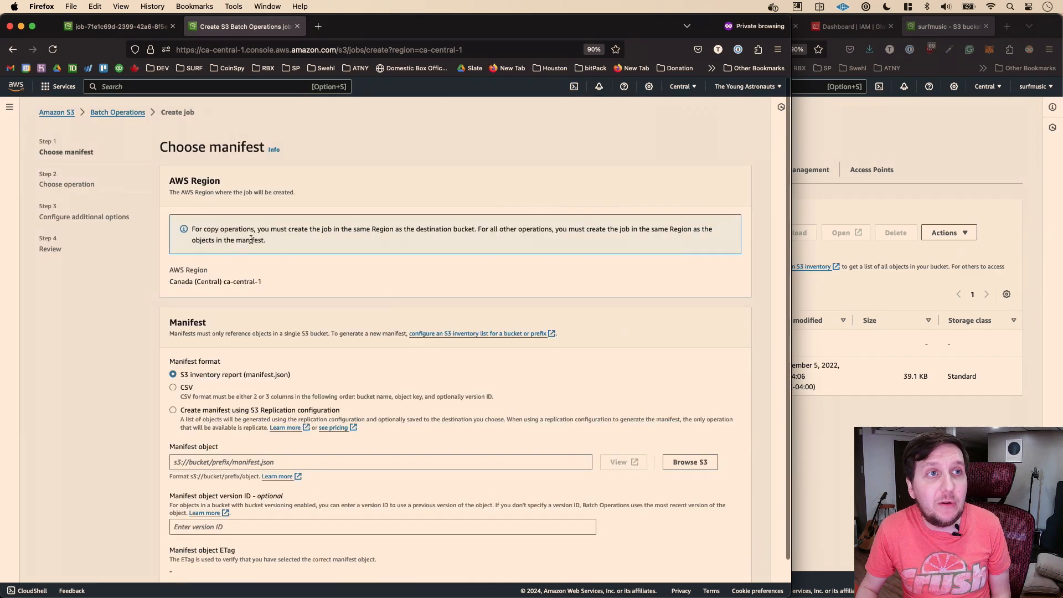
{"action": "left_click", "coordinate": [12, 50]}
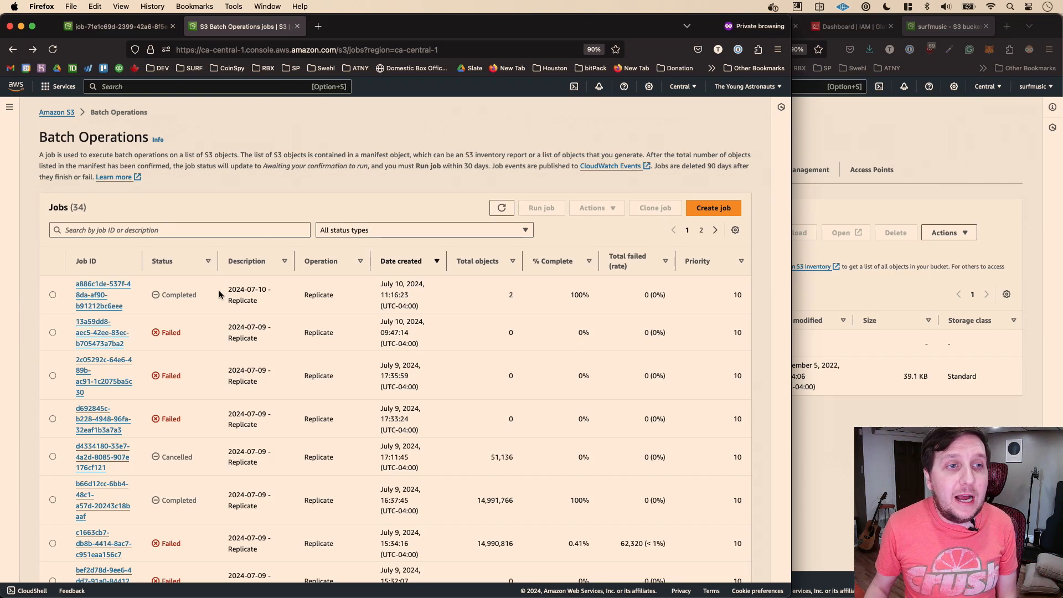
- Clone the newest completed replication job and set the source's replication status filter to None
{"action": "left_click", "coordinate": [52, 294]}
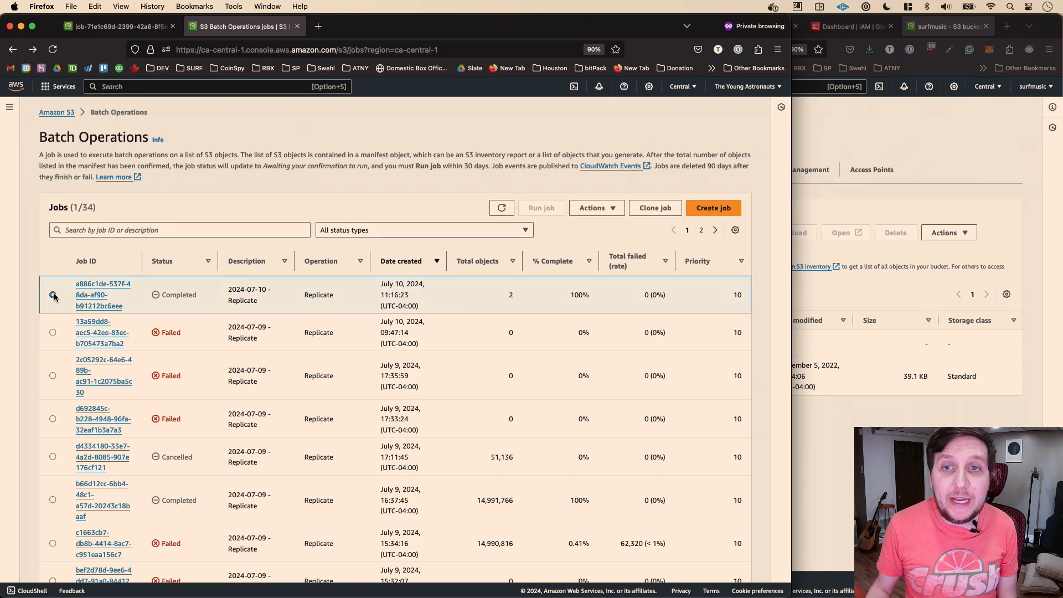
{"action": "left_click", "coordinate": [653, 208]}
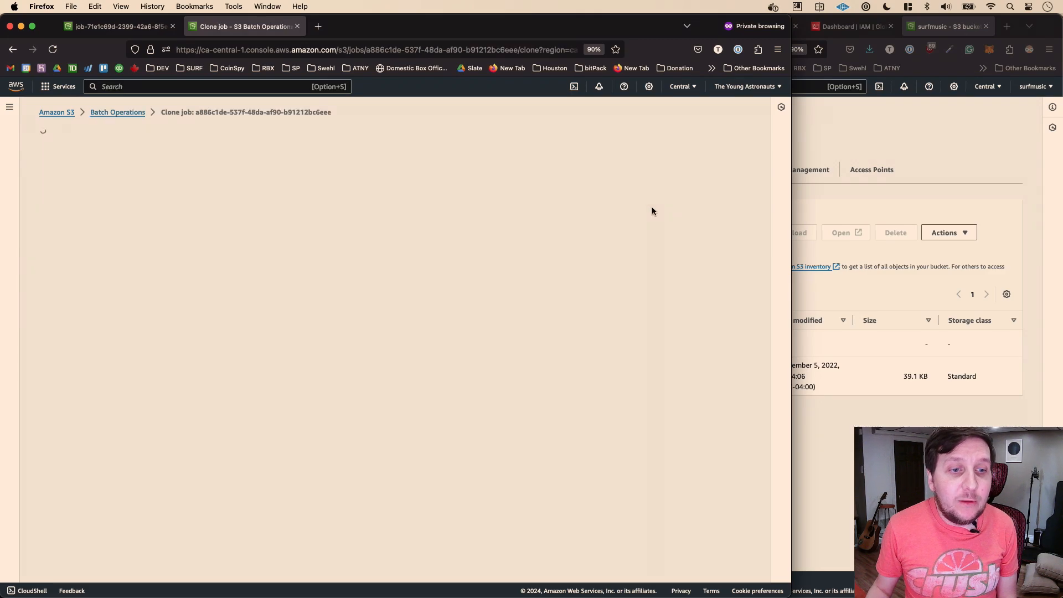
{"action": "scroll", "coordinate": [354, 232], "scroll_direction": "down", "scroll_amount": 10}
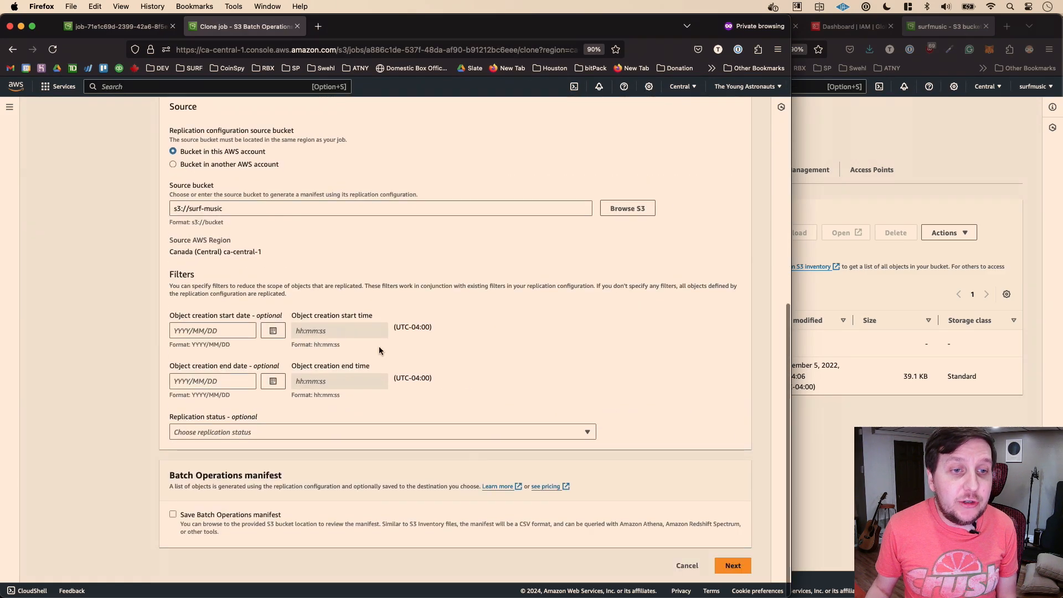
{"action": "left_click", "coordinate": [213, 437]}
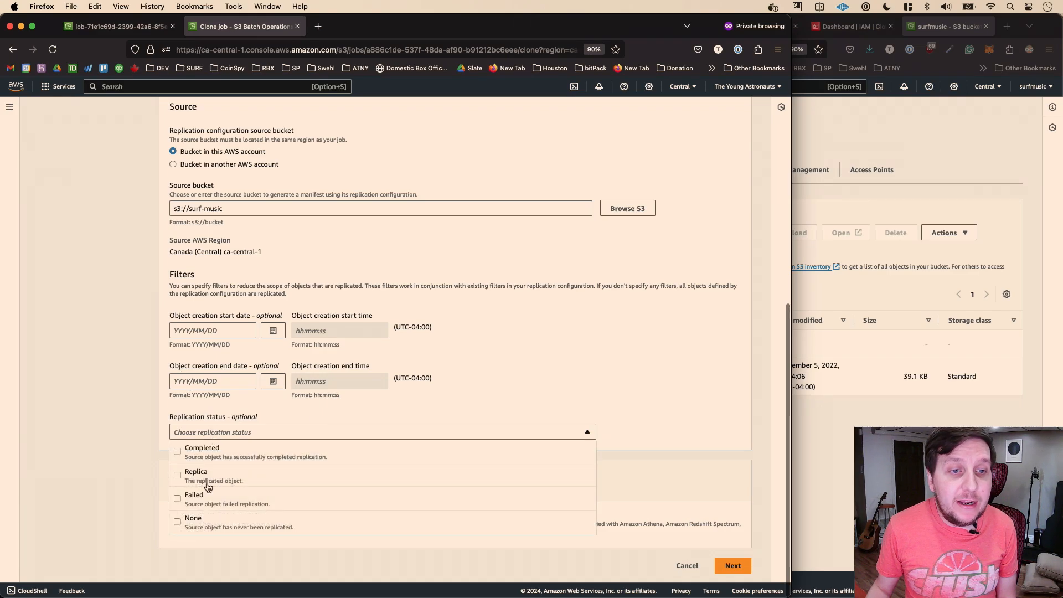
{"action": "left_click", "coordinate": [188, 520]}
{"action": "left_click", "coordinate": [724, 454]}
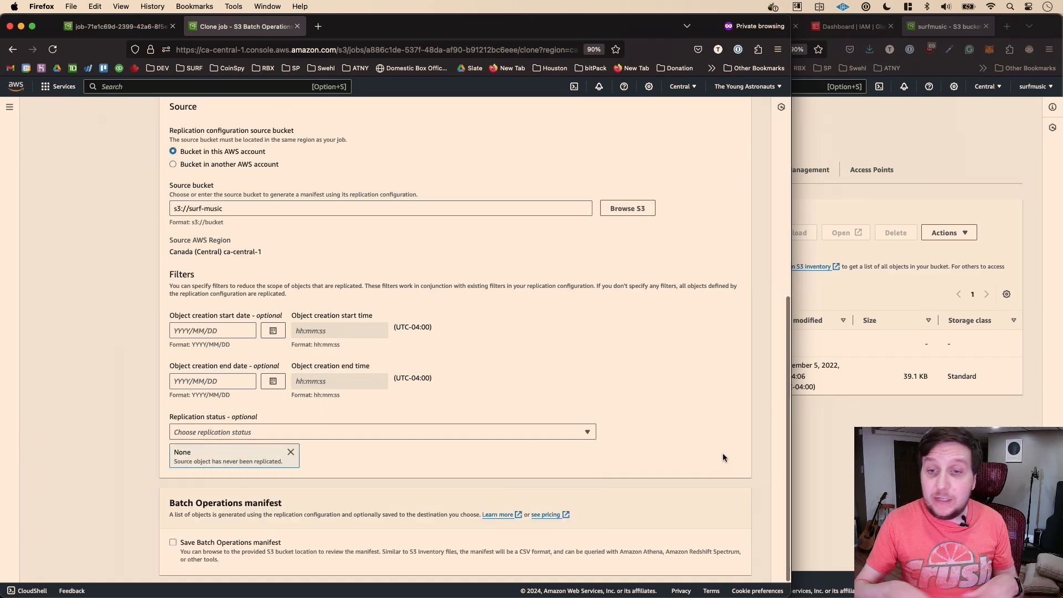
{"action": "scroll", "coordinate": [726, 471], "scroll_direction": "down", "scroll_amount": 1}
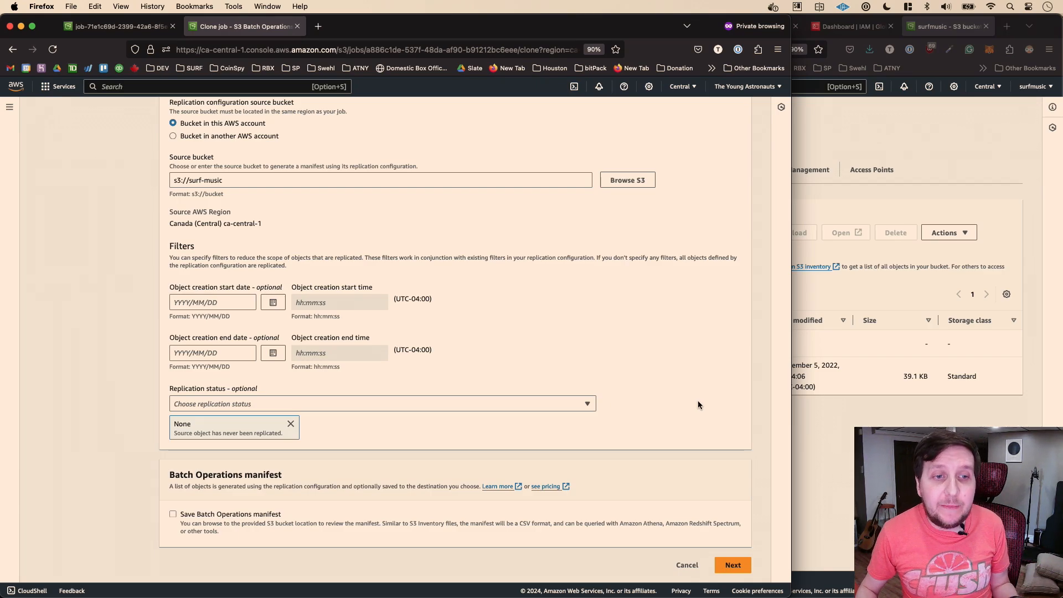
- Narrow the clone-job browser window to uncover more of the destination account's surfmusic bucket window behind it
{"action": "scroll", "coordinate": [684, 371], "scroll_direction": "up", "scroll_amount": 3}
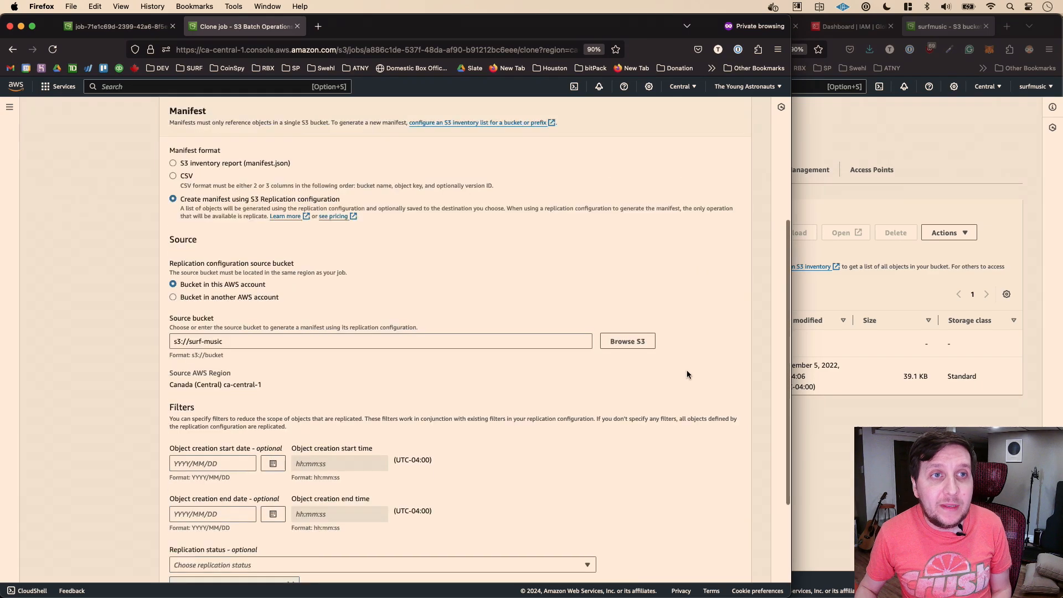
{"action": "scroll", "coordinate": [687, 370], "scroll_direction": "up", "scroll_amount": 5}
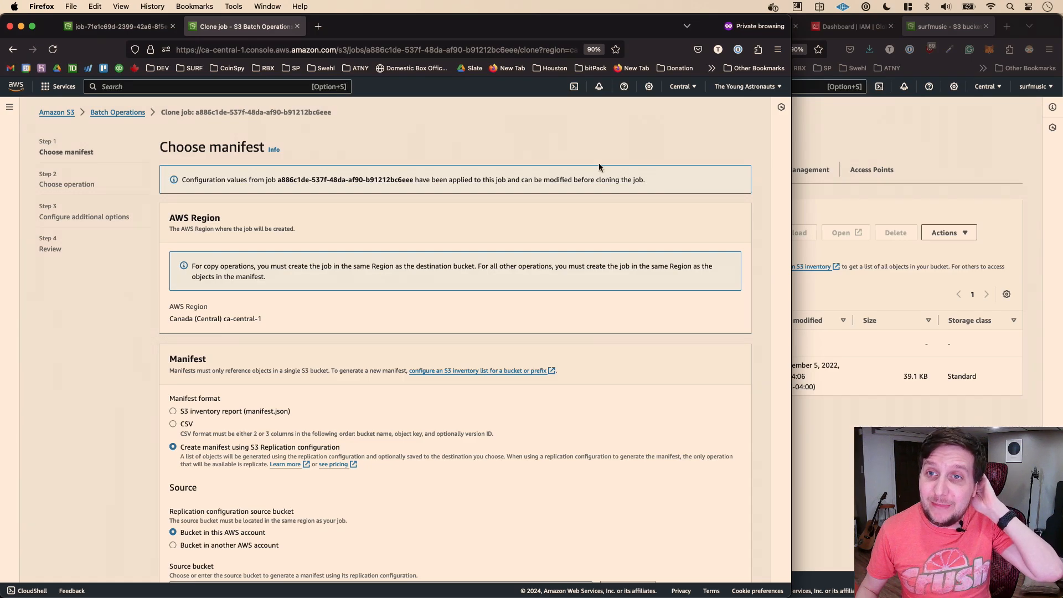
{"action": "left_click", "coordinate": [772, 198]}
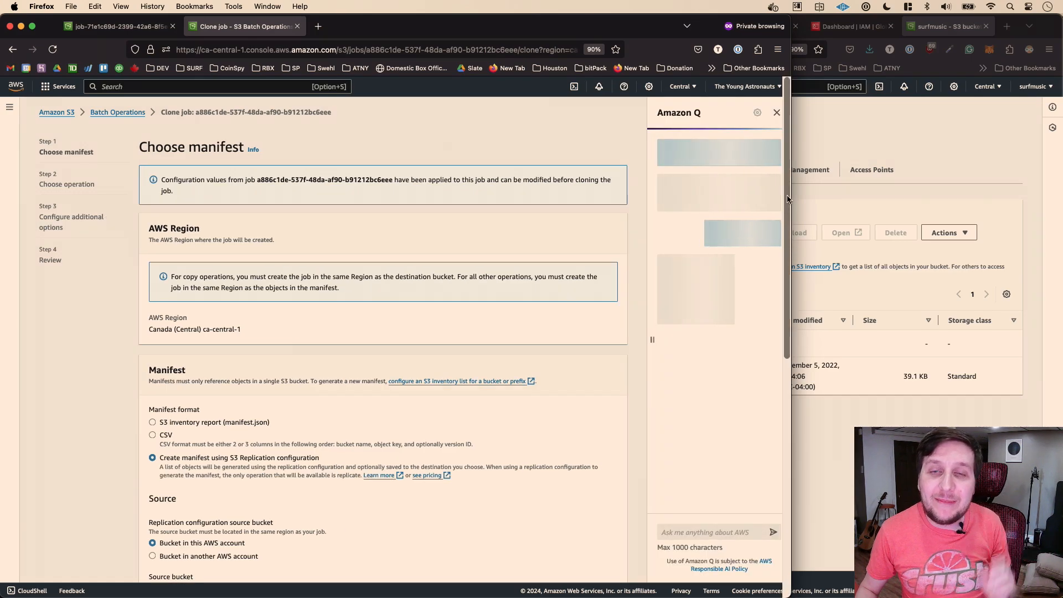
{"action": "left_click_drag", "start_coordinate": [789, 200], "coordinate": [734, 197]}
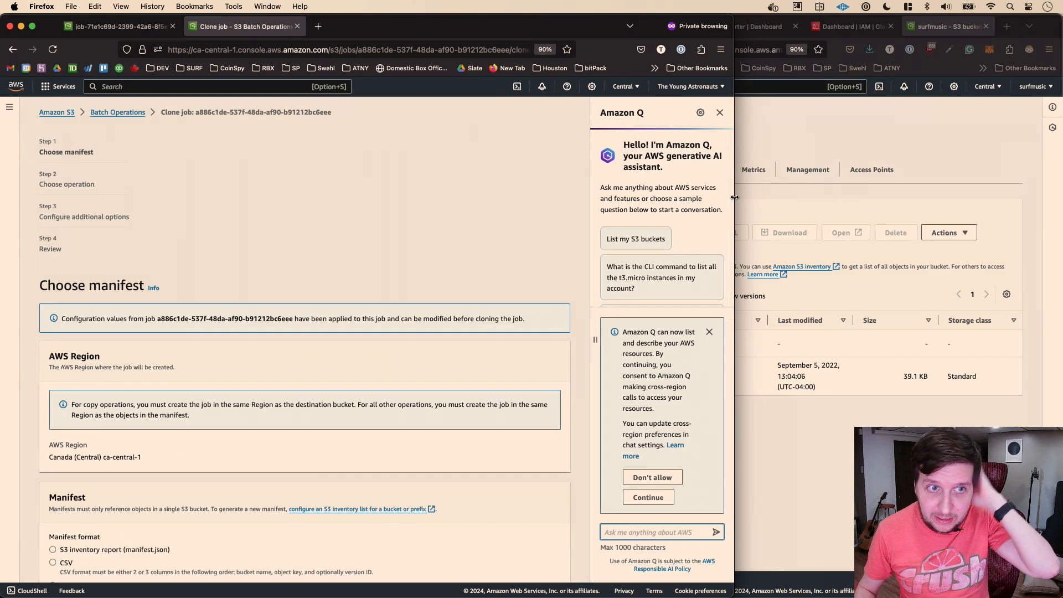
{"action": "left_click", "coordinate": [438, 241]}
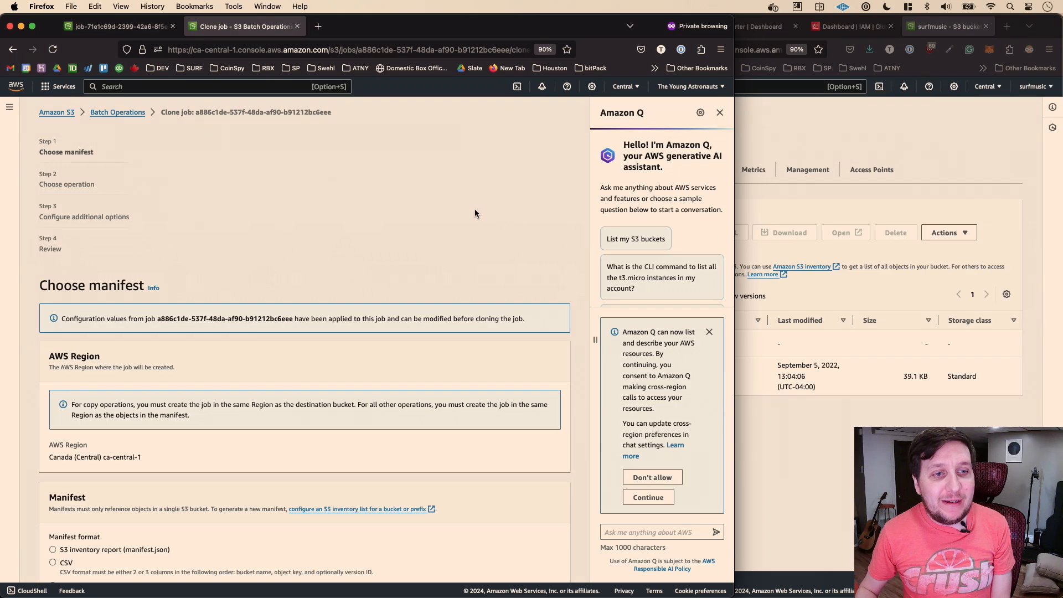
{"action": "scroll", "coordinate": [510, 213], "scroll_direction": "down", "scroll_amount": 3}
{"action": "scroll", "coordinate": [511, 214], "scroll_direction": "up", "scroll_amount": 3}
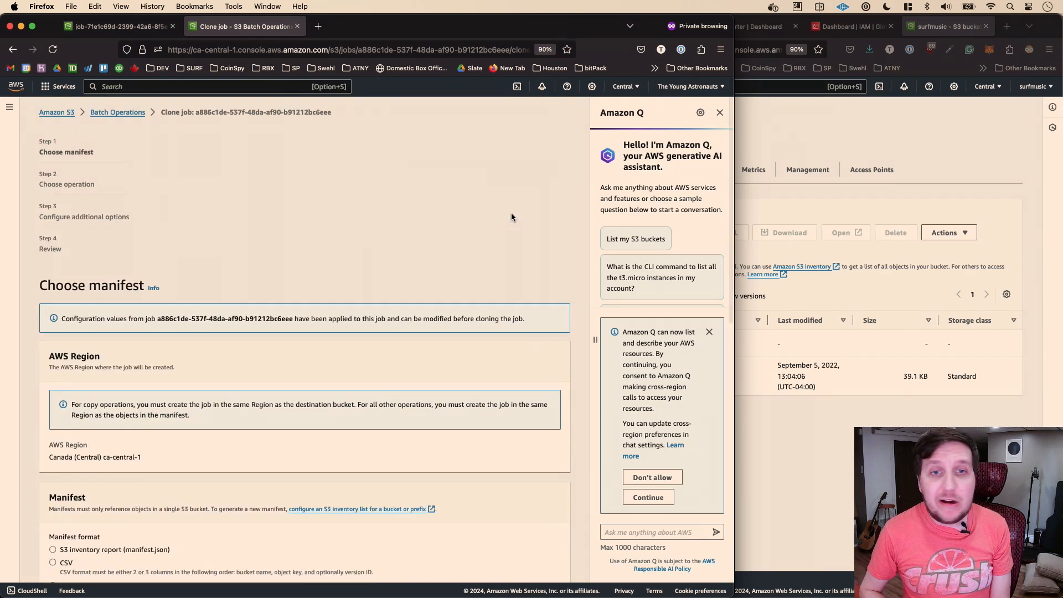